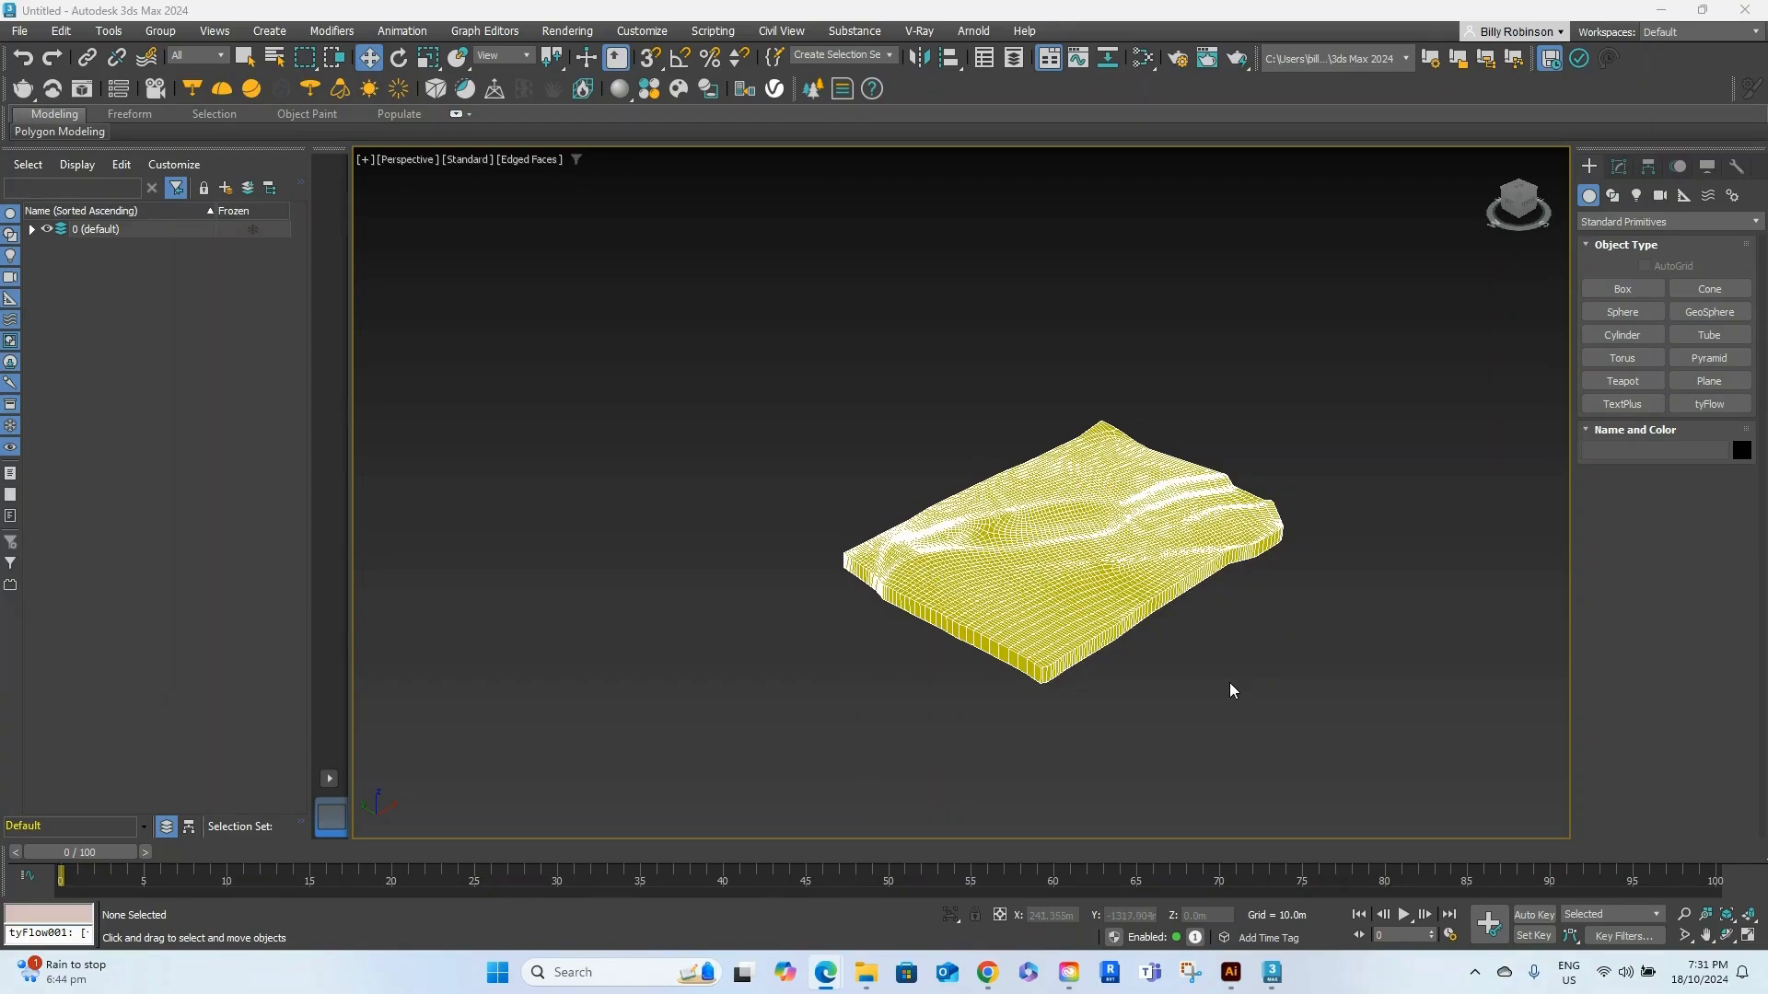
Create a tyFlow object on the ground beside the terrain
left_click(1709, 405)
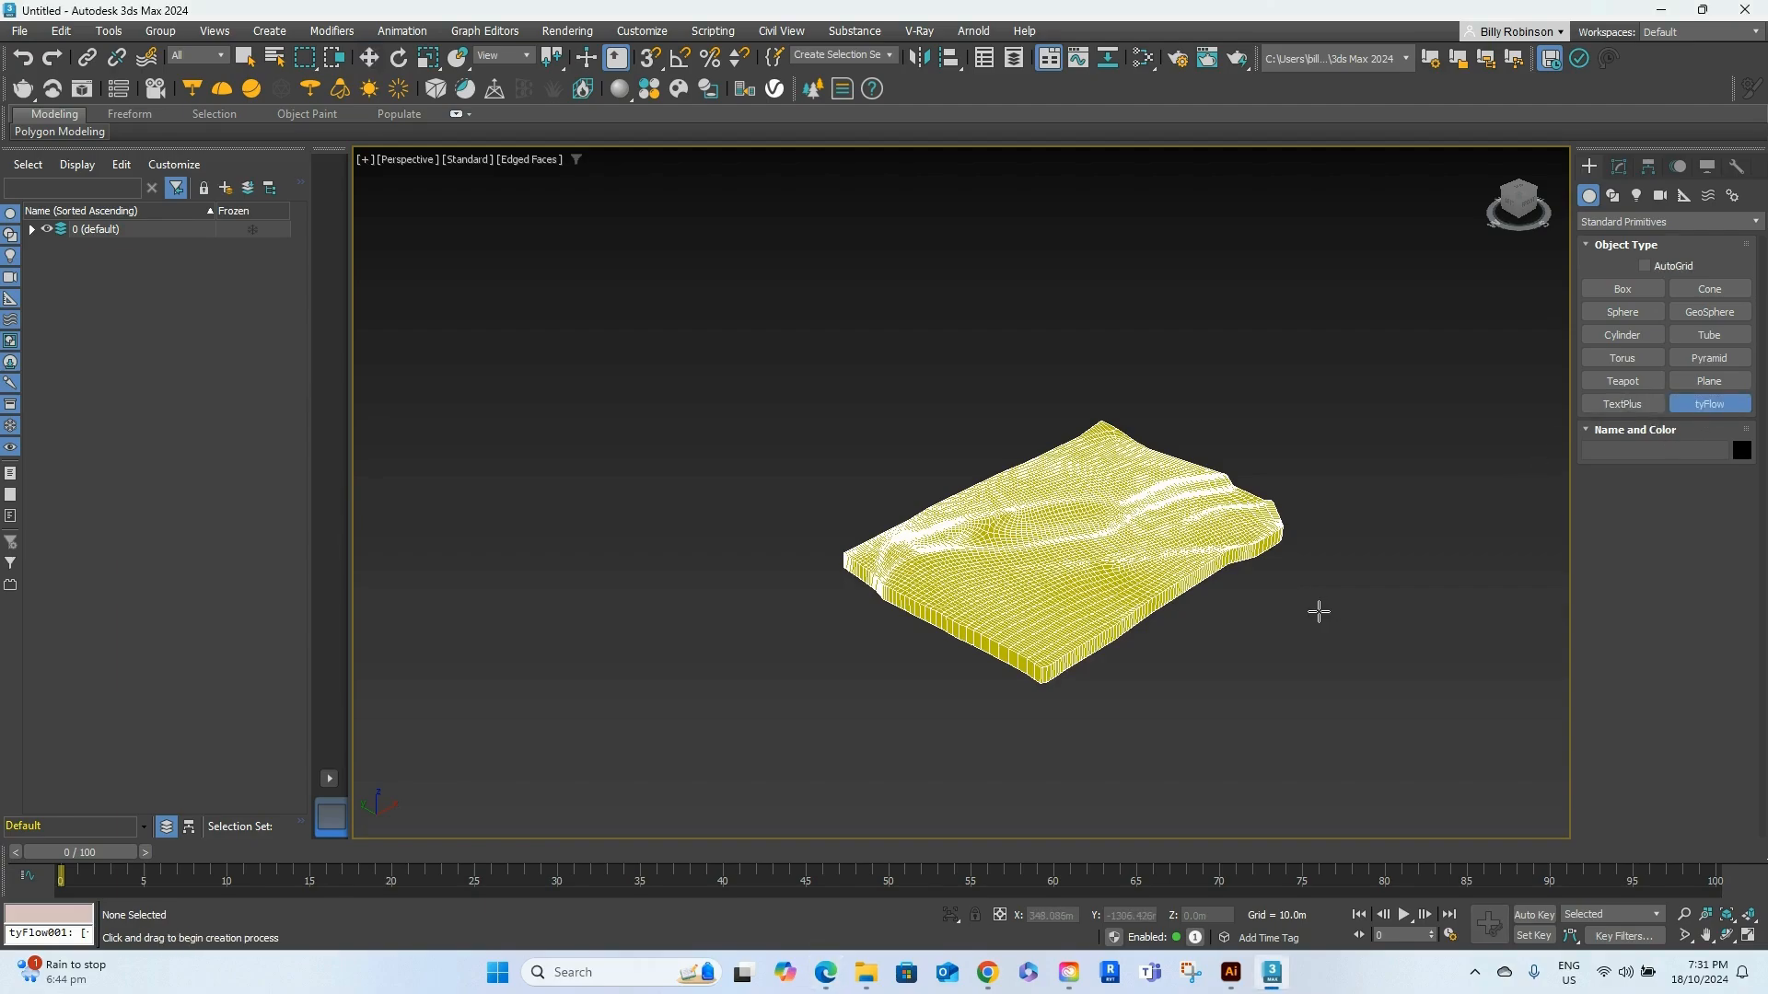
left_click(1320, 611)
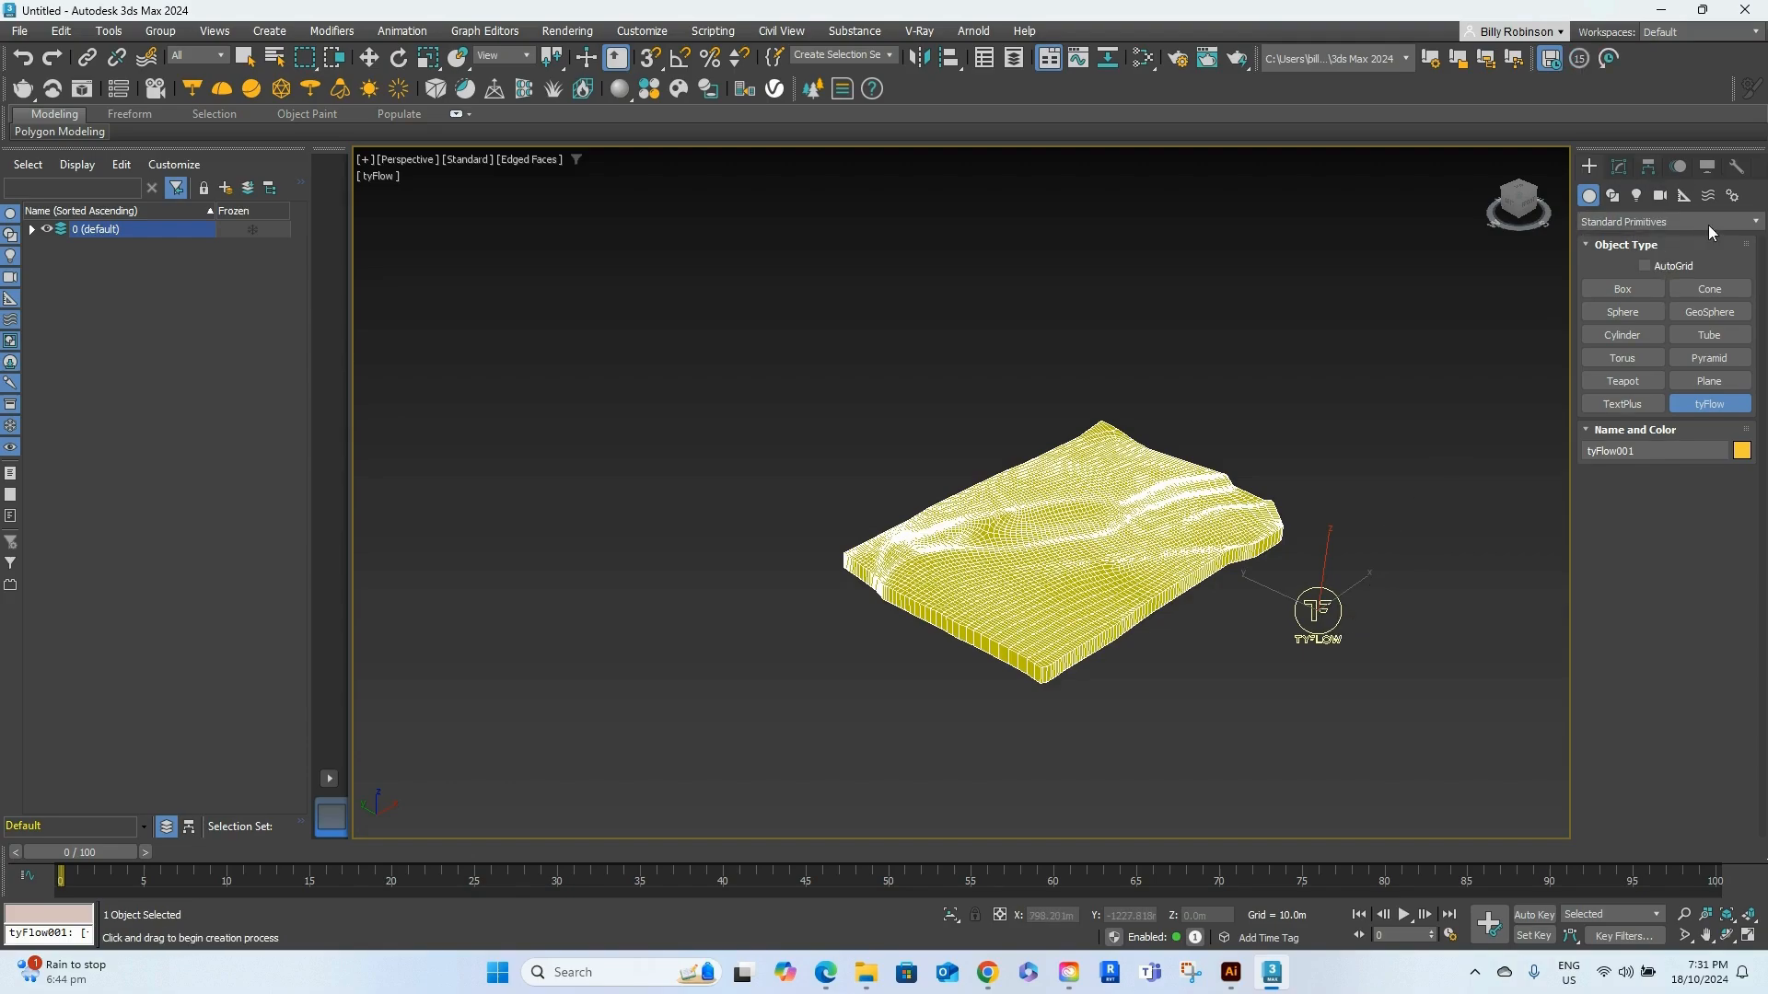
Create a tyIcon helper in the top view, sized to cover nearly the whole terrain
left_click(1685, 195)
left_click(1681, 221)
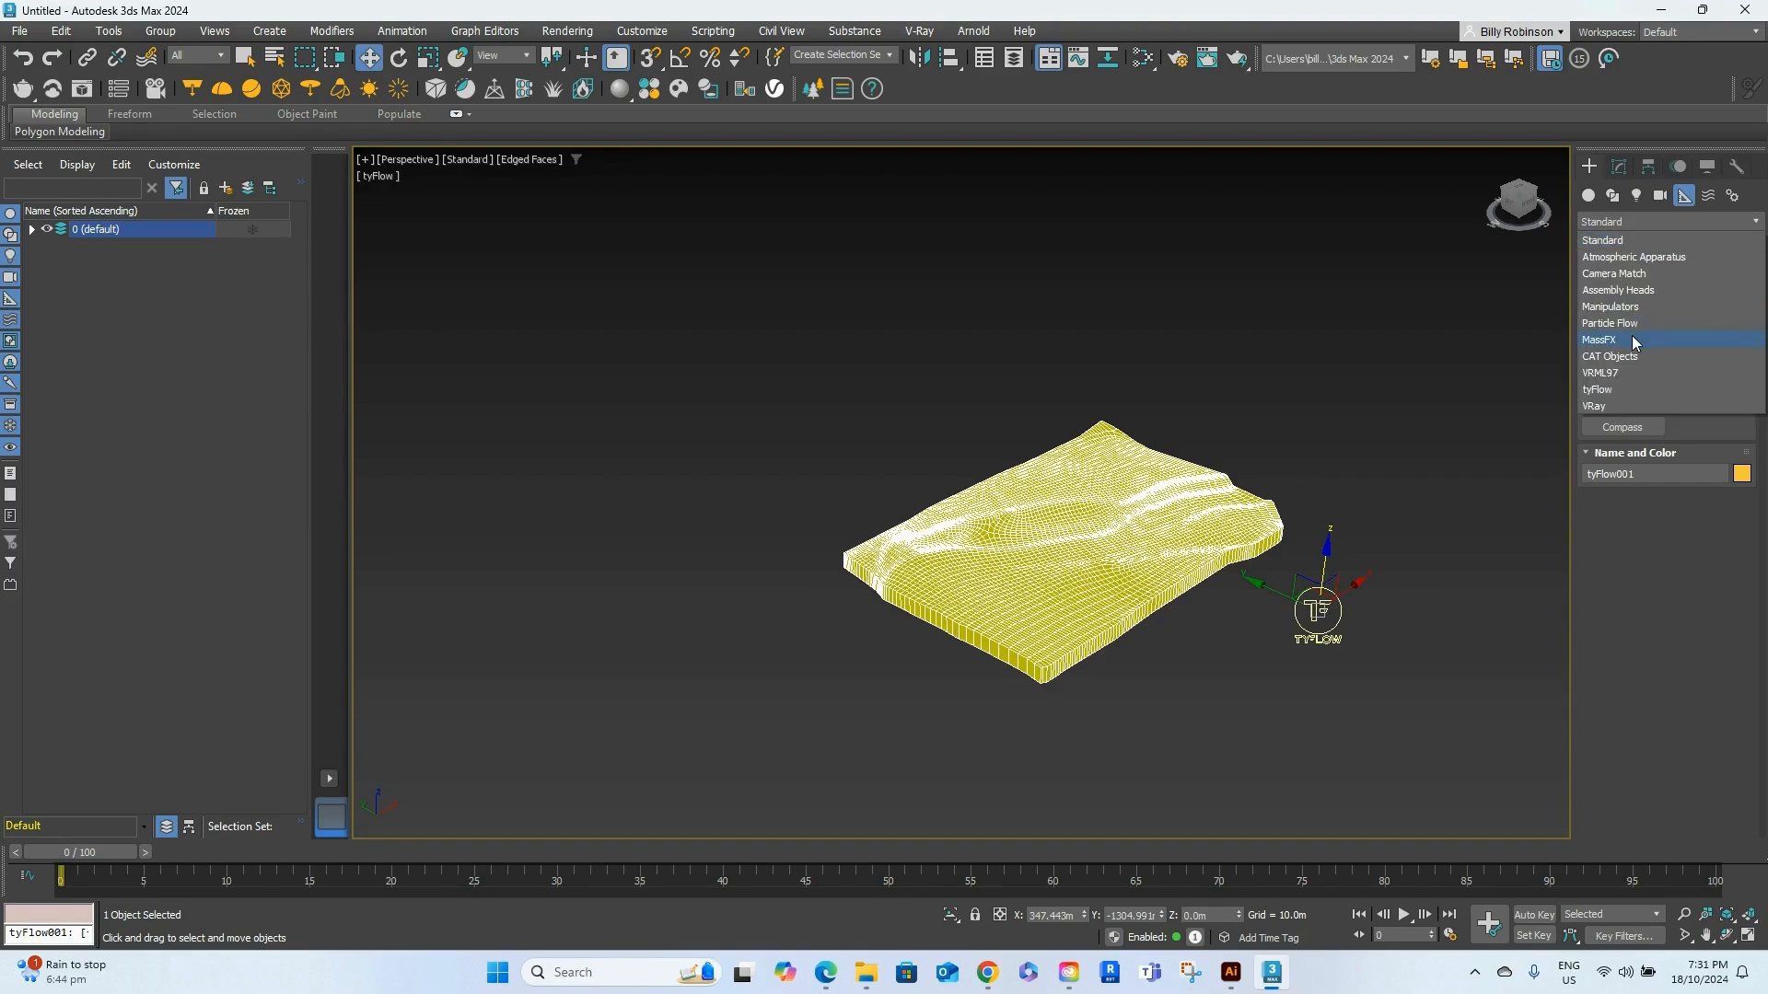
left_click(1635, 390)
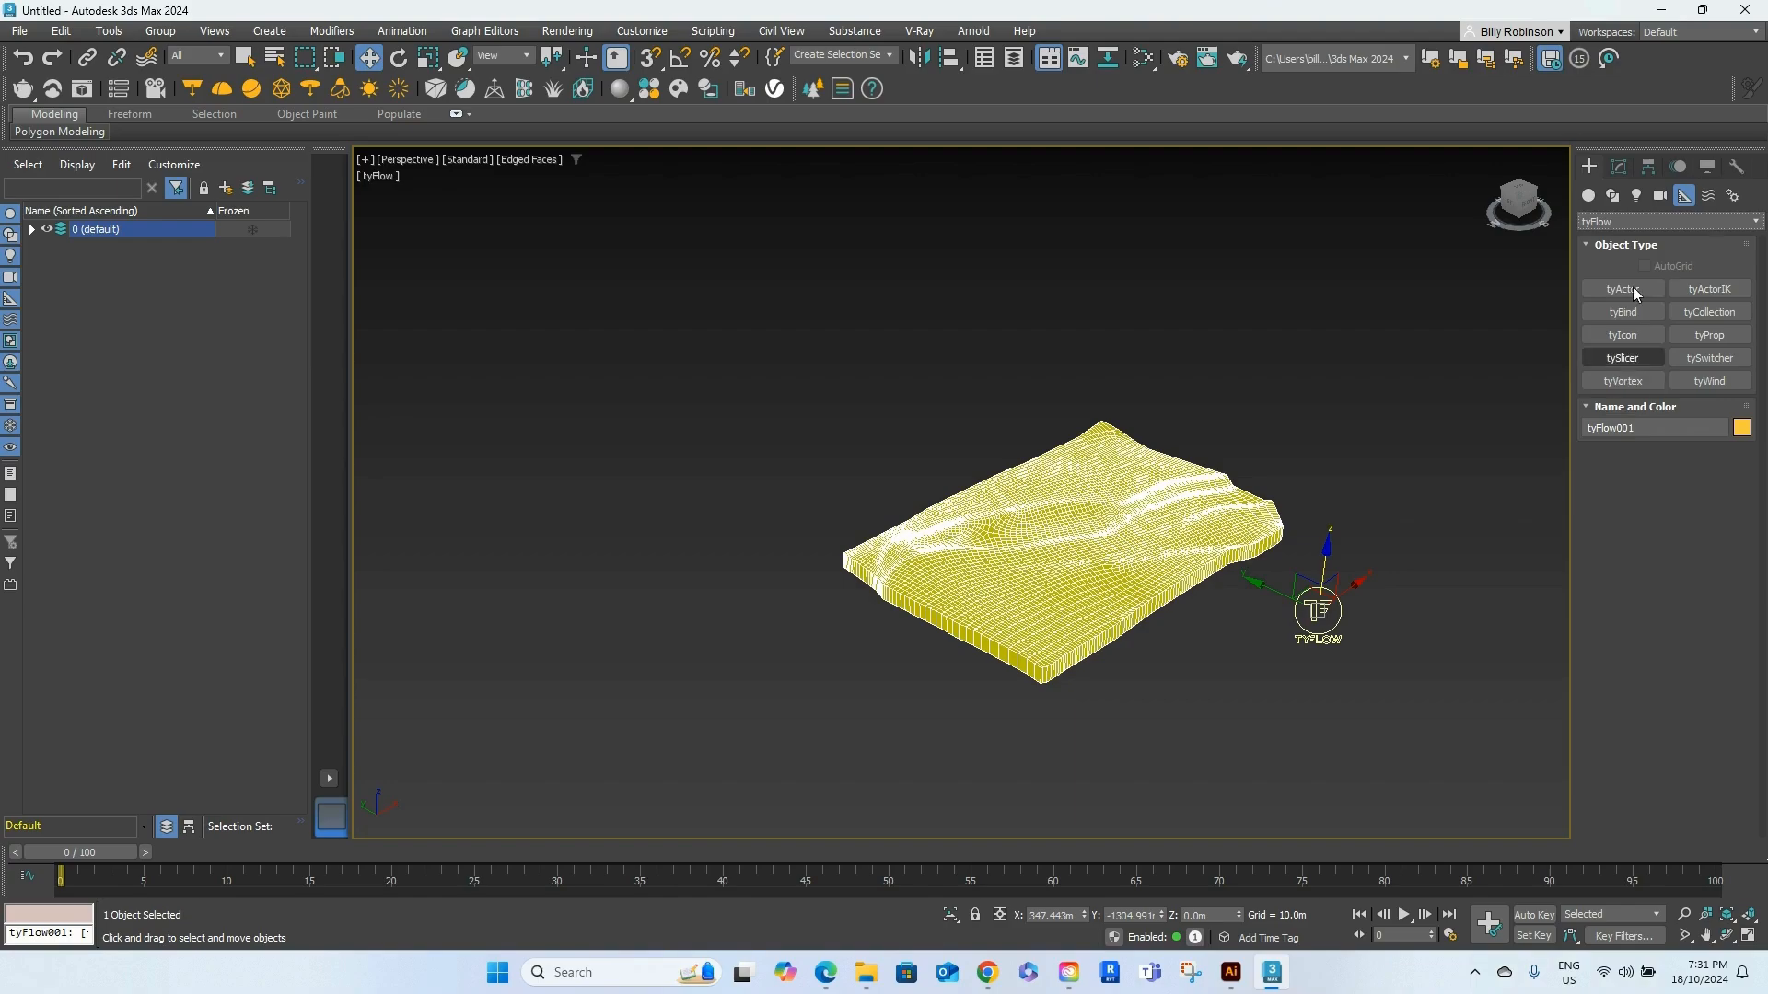
left_click(1643, 335)
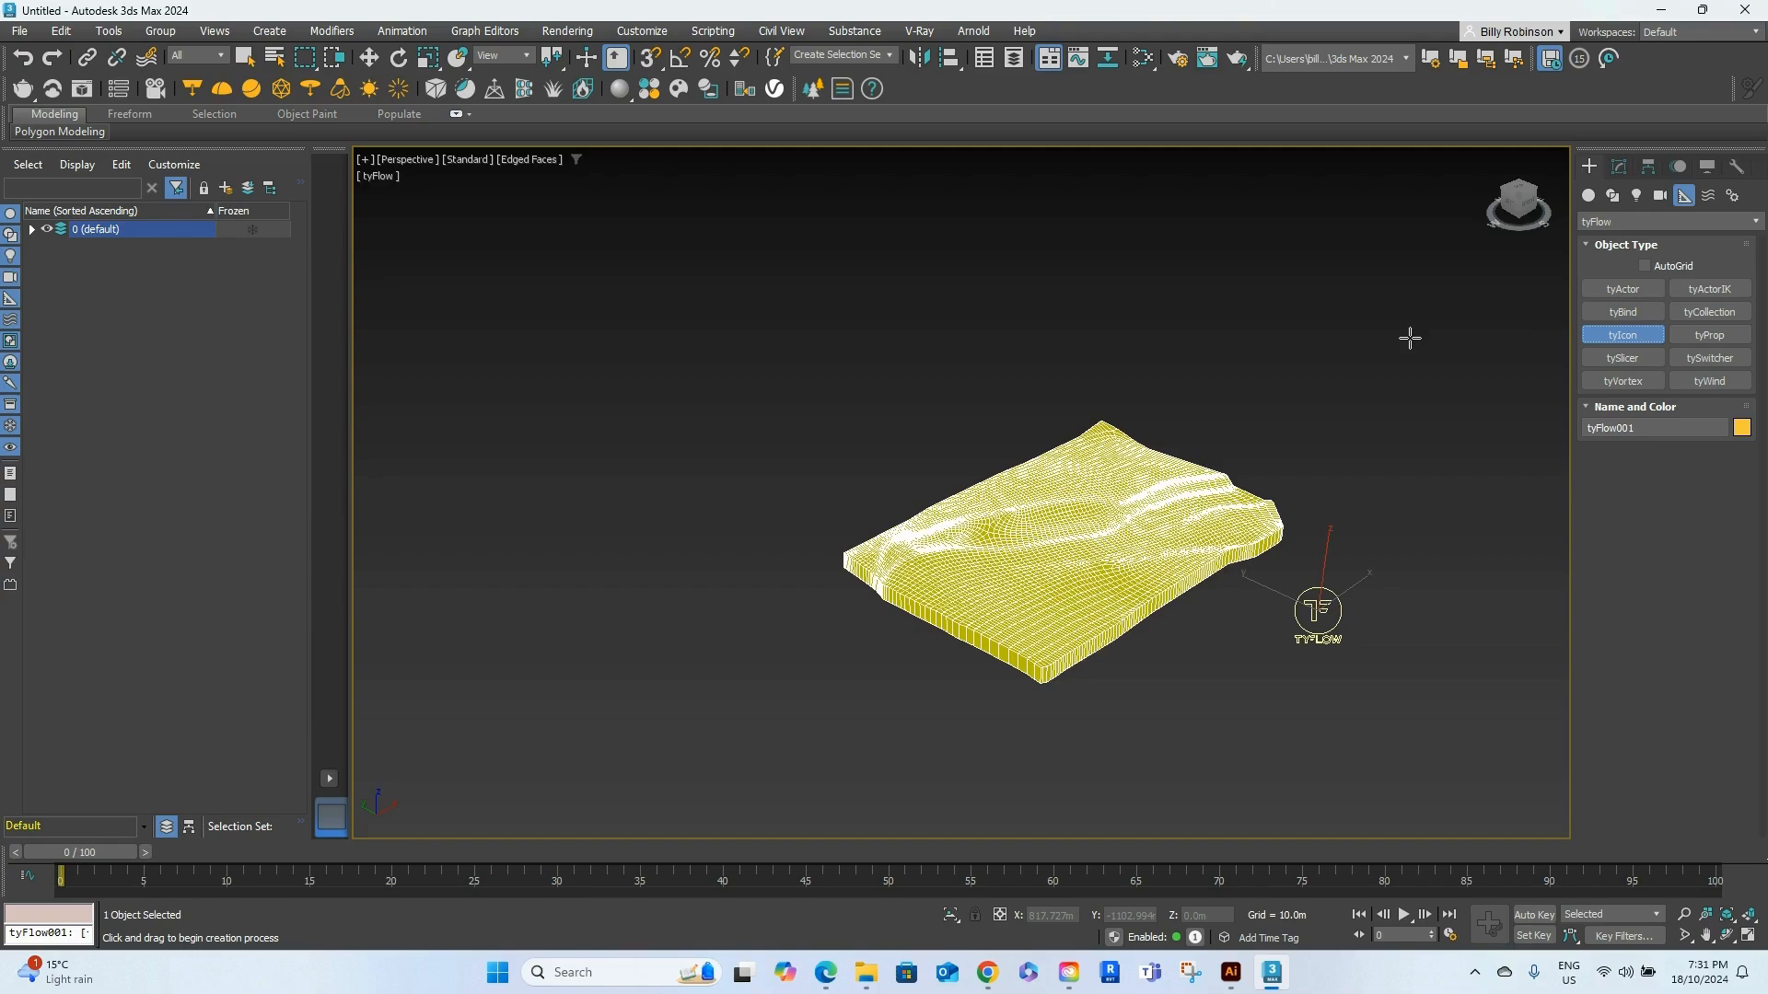
key("t")
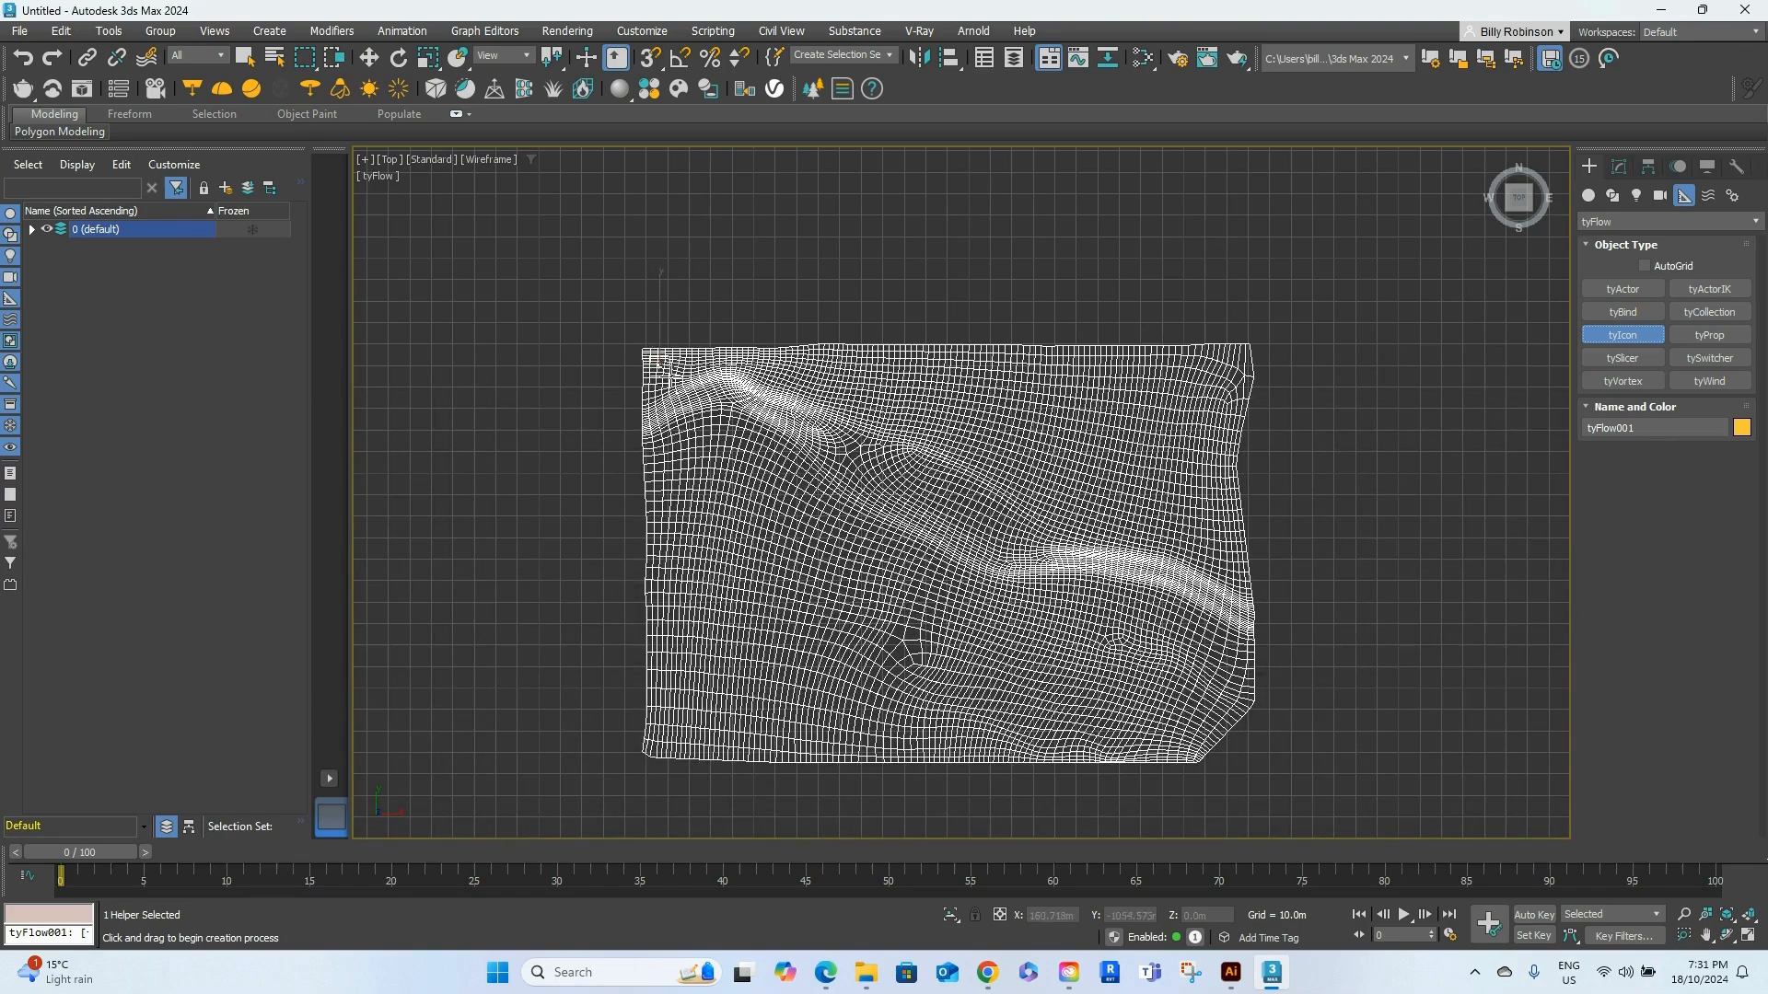
left_click_drag(814, 481, 1212, 747)
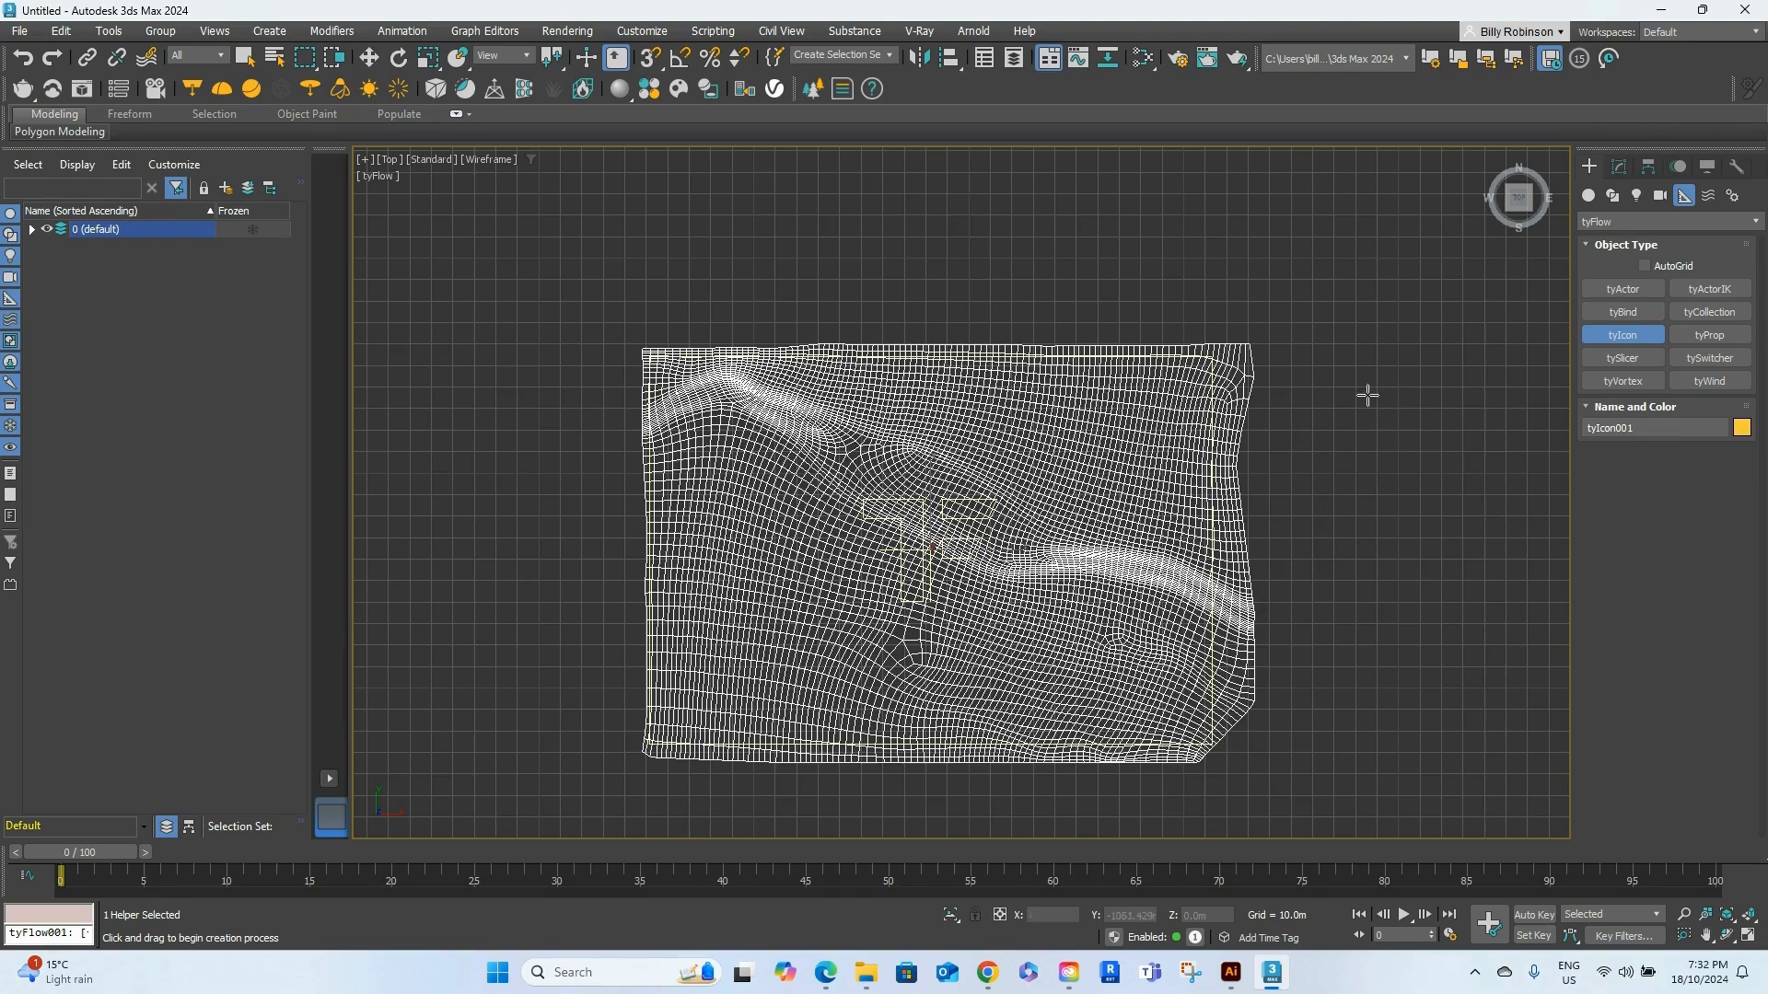
Raise the tyIcon straight up above the terrain to a Z height of about 254.5 m
key("p")
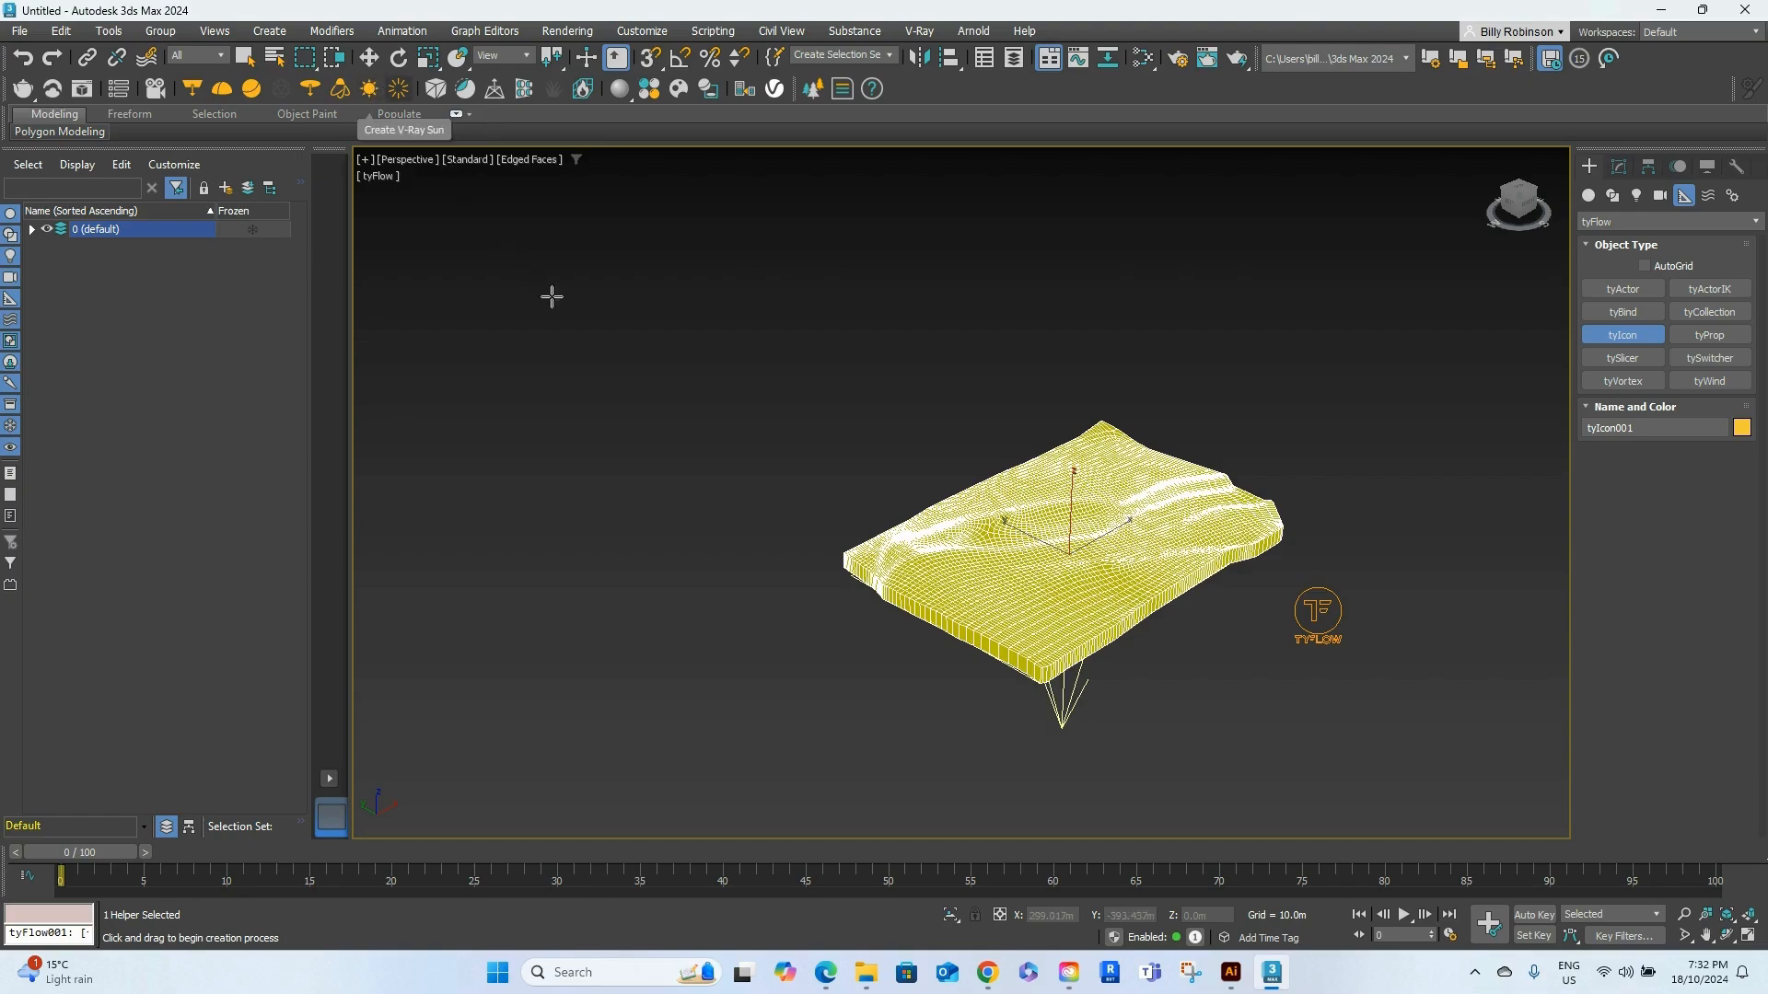
key("w")
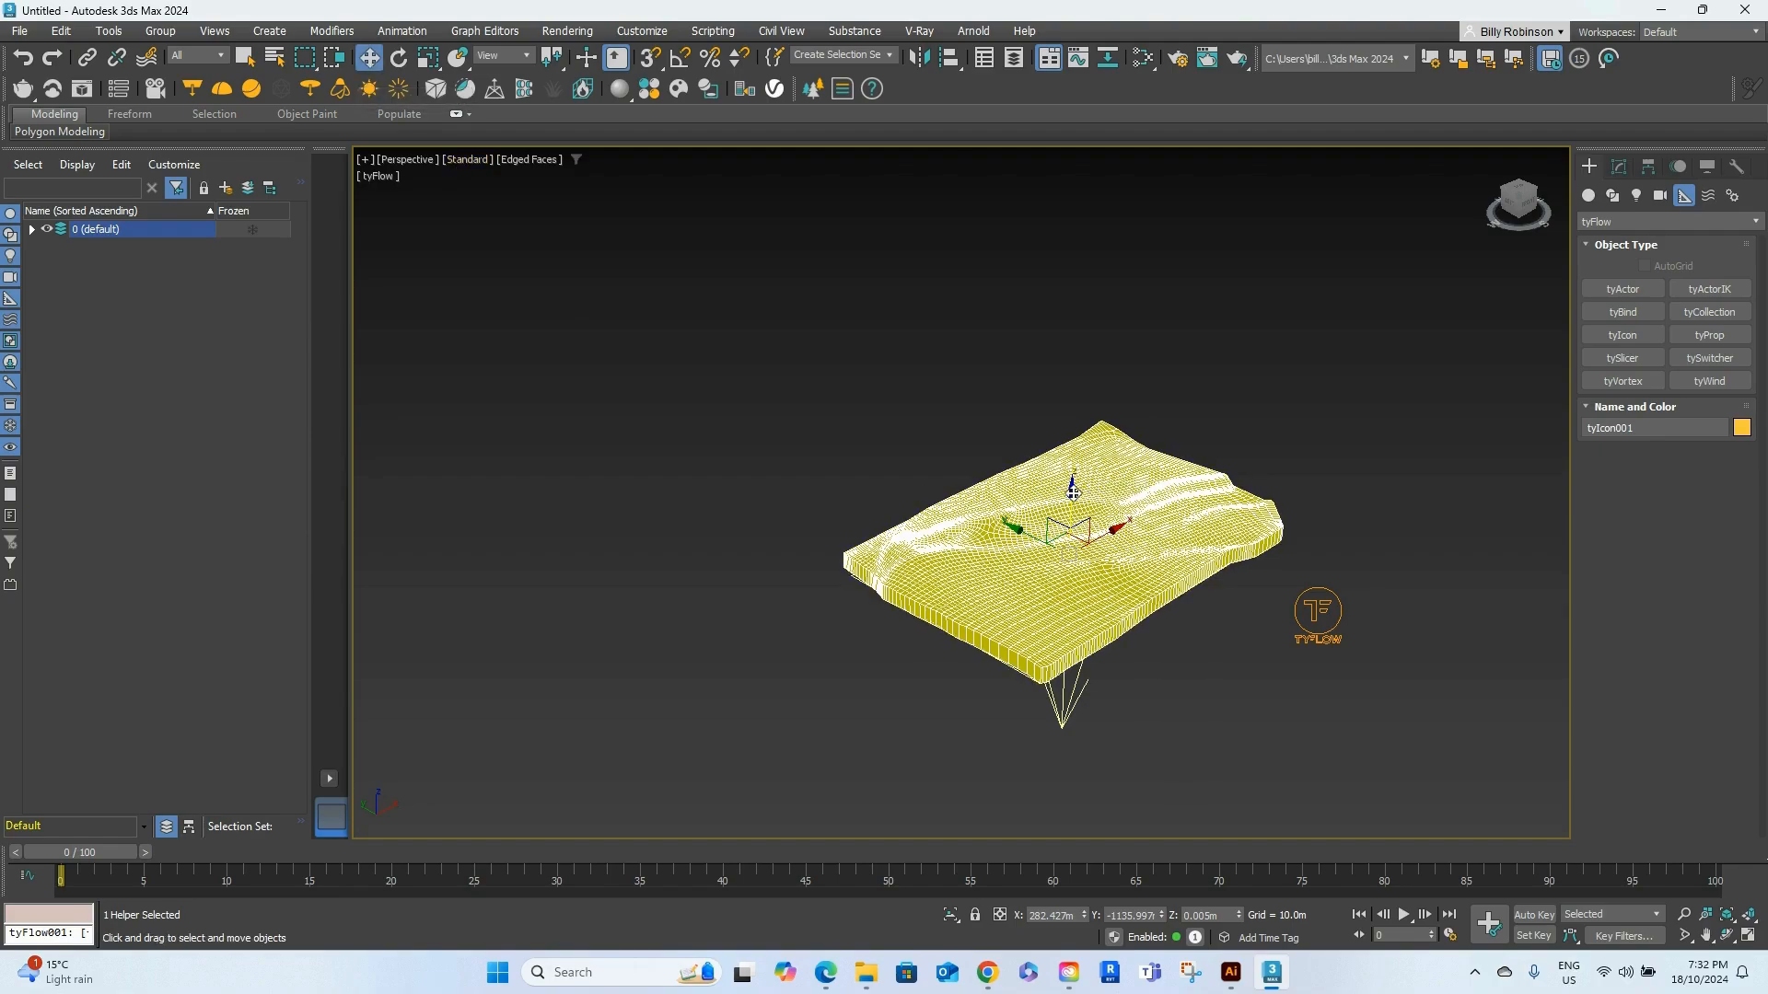
left_click_drag(1073, 492, 1087, 157)
middle_click_drag(1274, 359, 1247, 398)
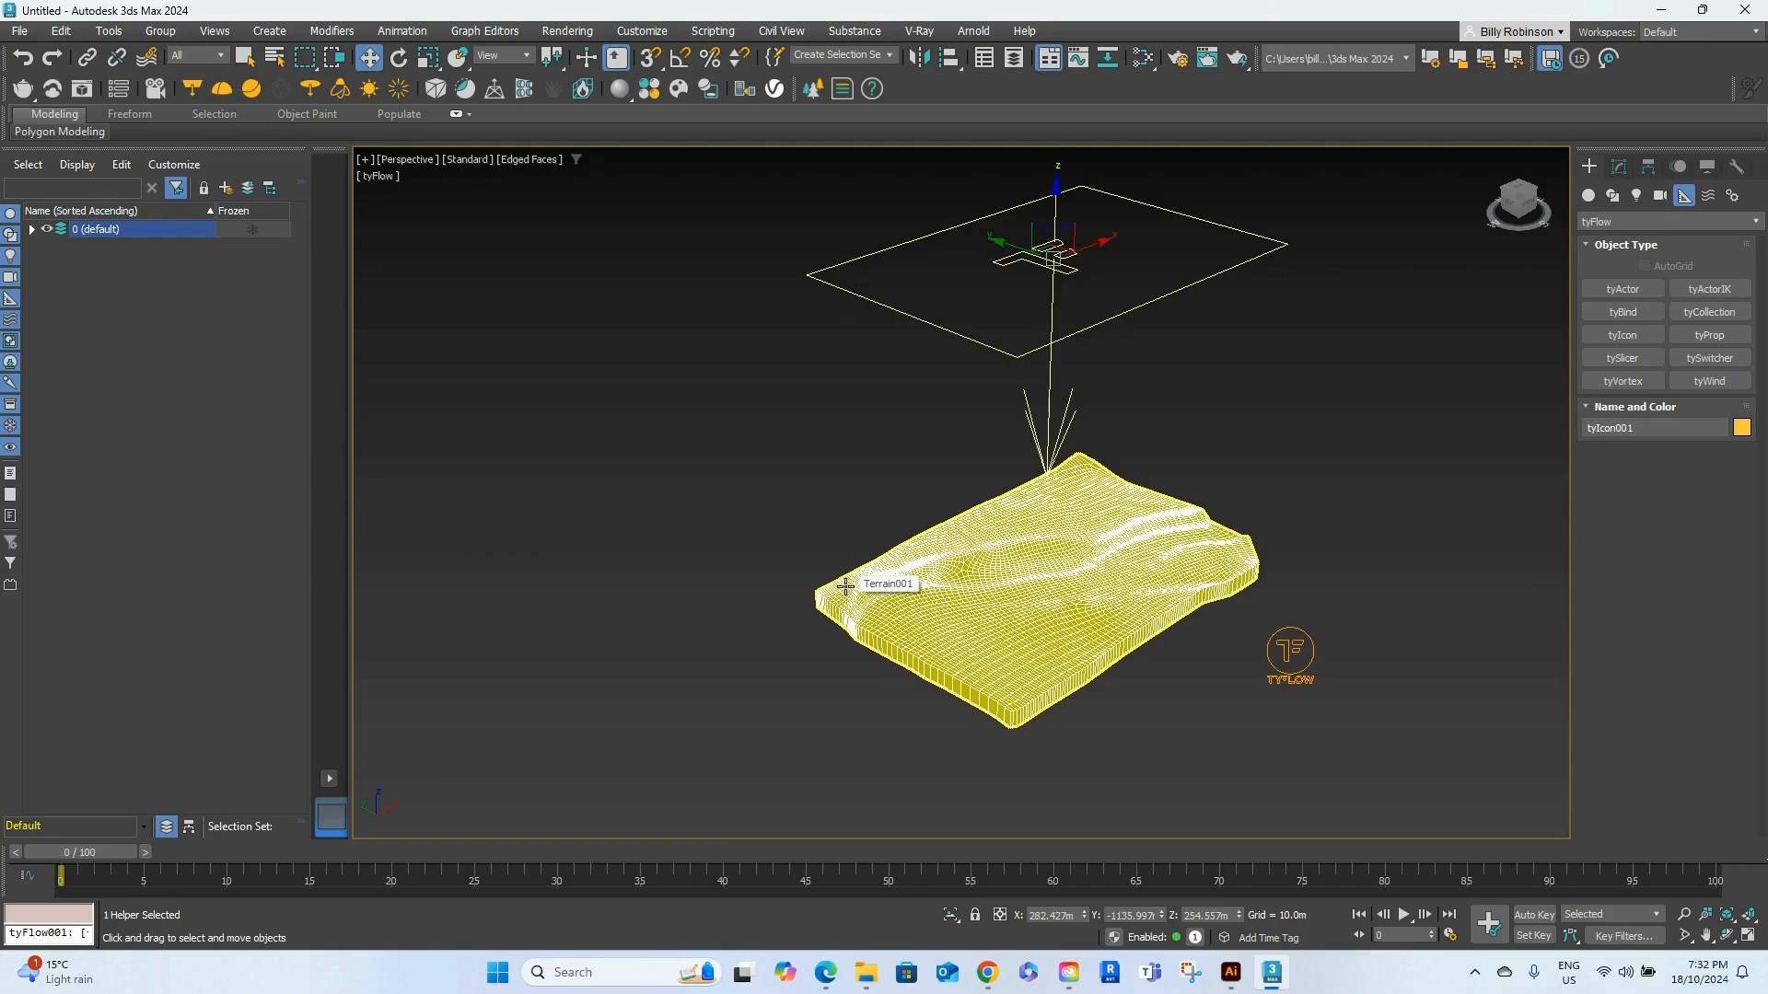
Open the tyFlow object's editor, shrink its window and place it clear of the terrain
left_click(1290, 656)
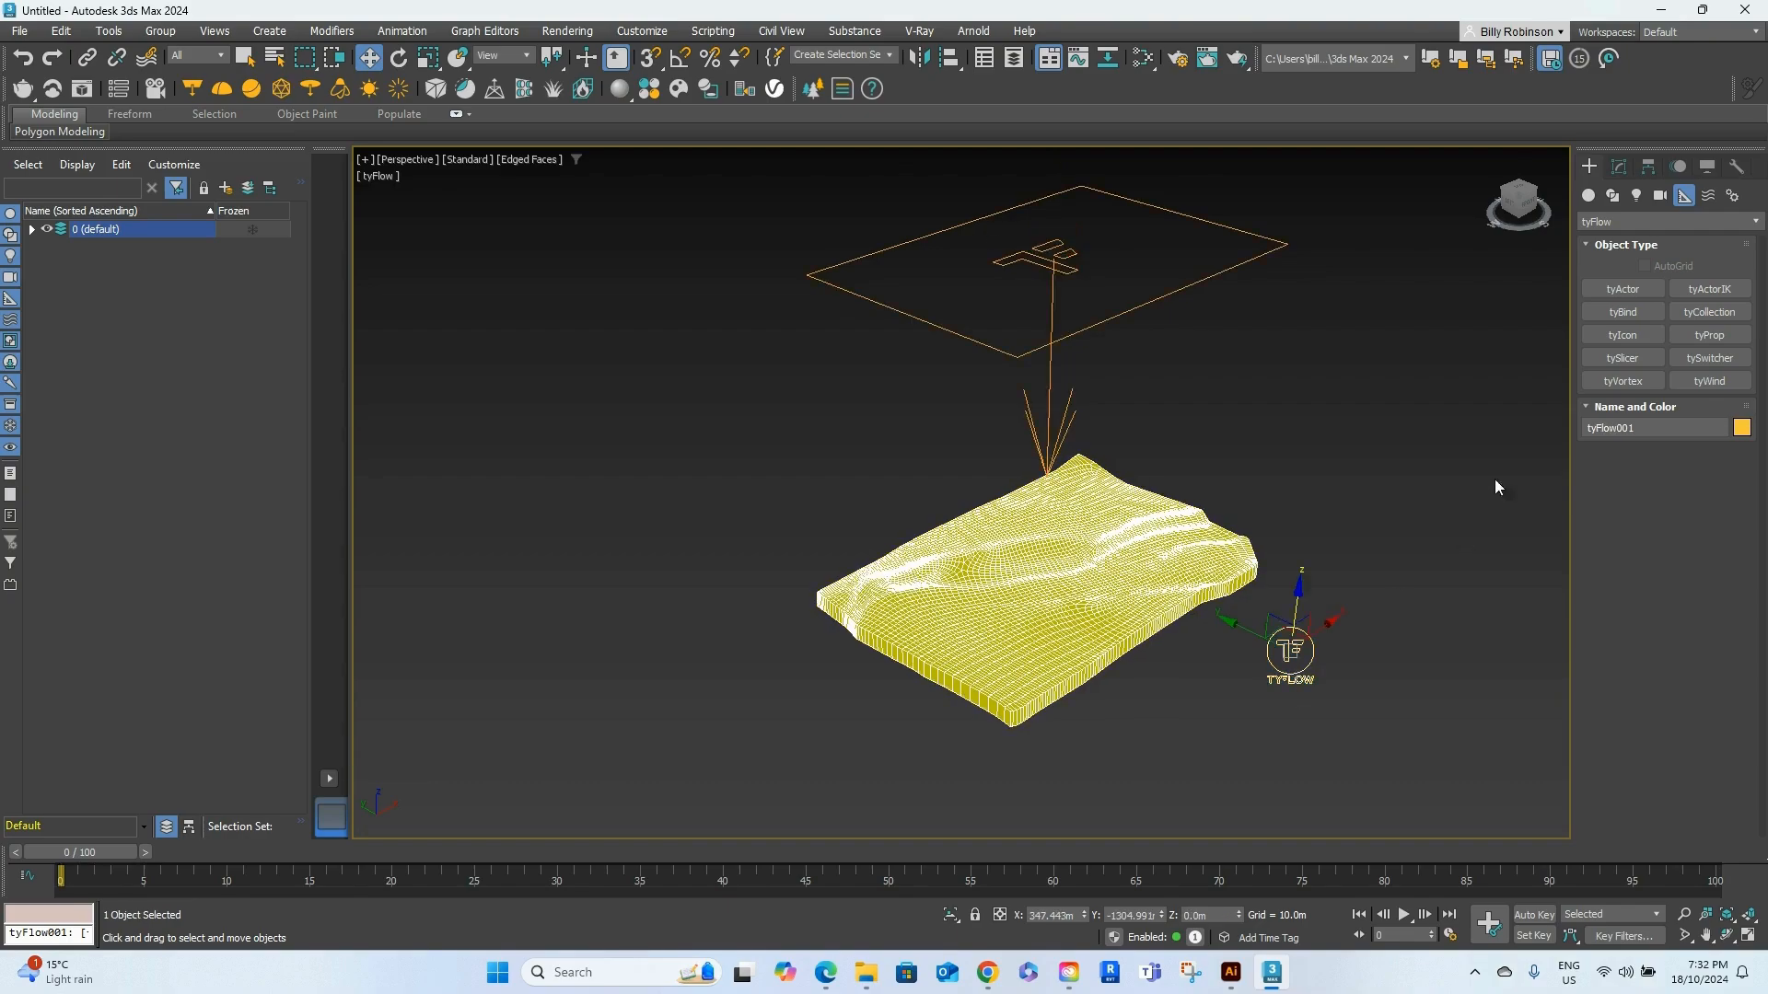
left_click(1618, 167)
left_click(1667, 444)
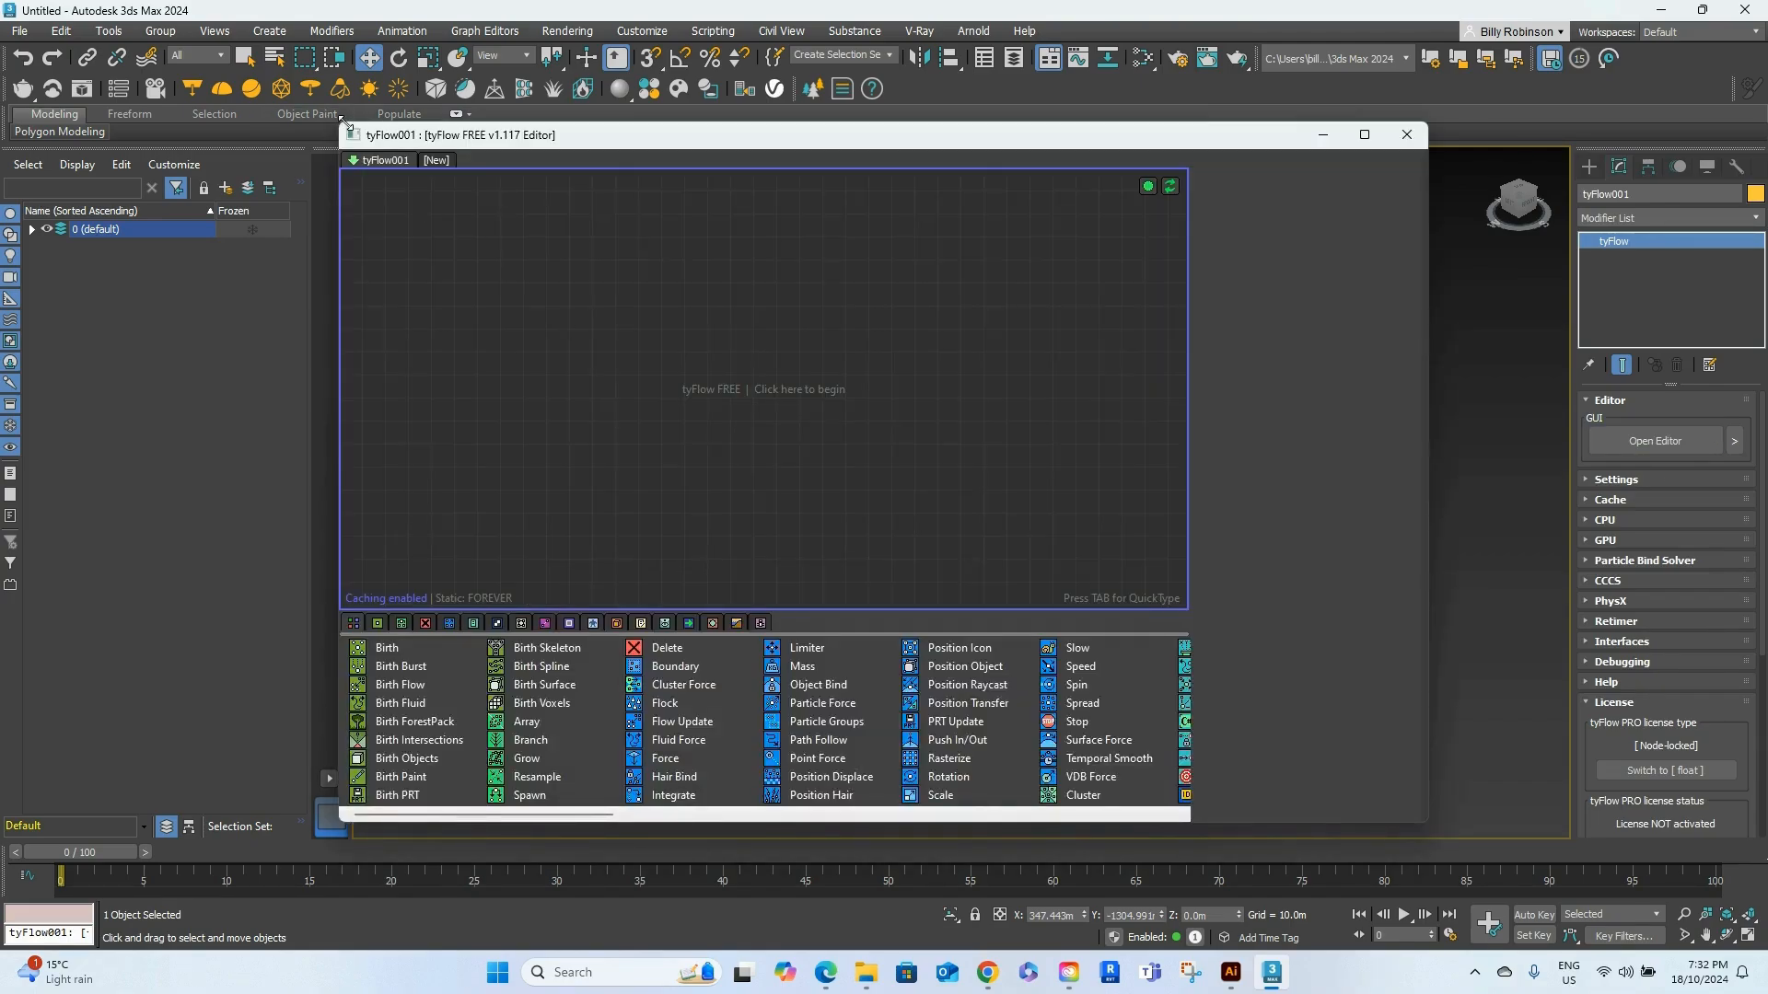
left_click_drag(371, 134, 827, 333)
left_click_drag(968, 348, 225, 227)
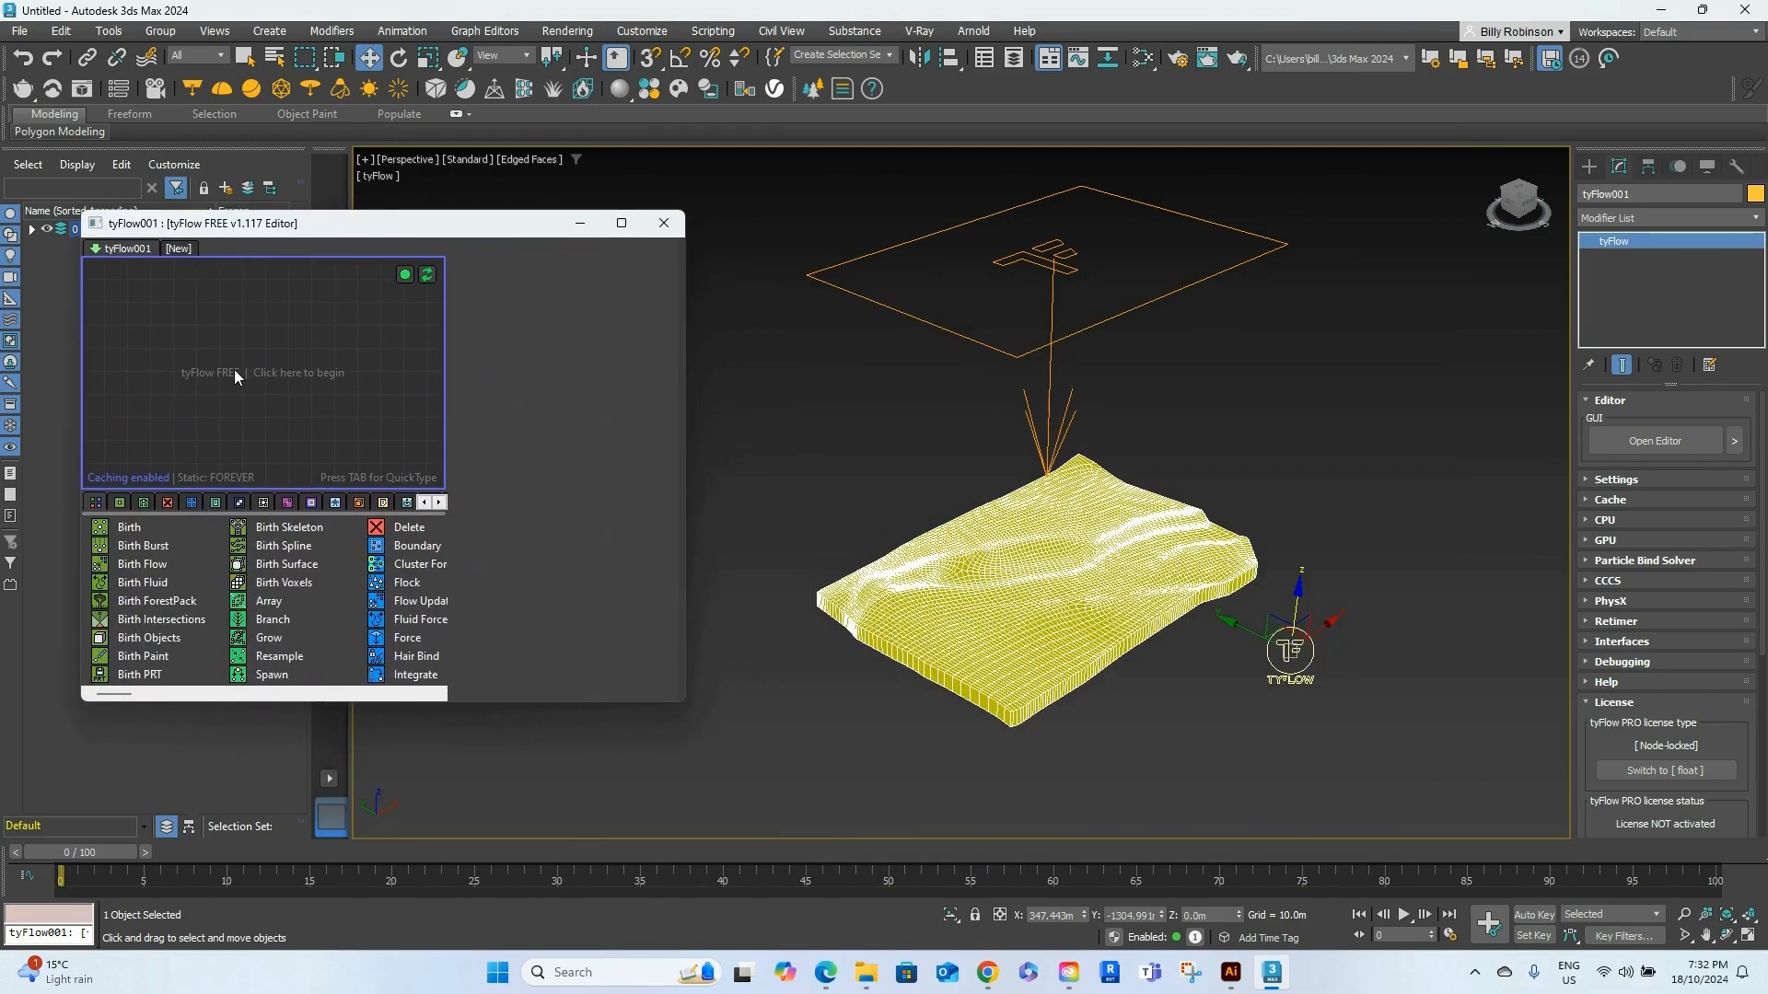
Add a Birth operator as a new event in the empty flow graph
left_click(235, 374)
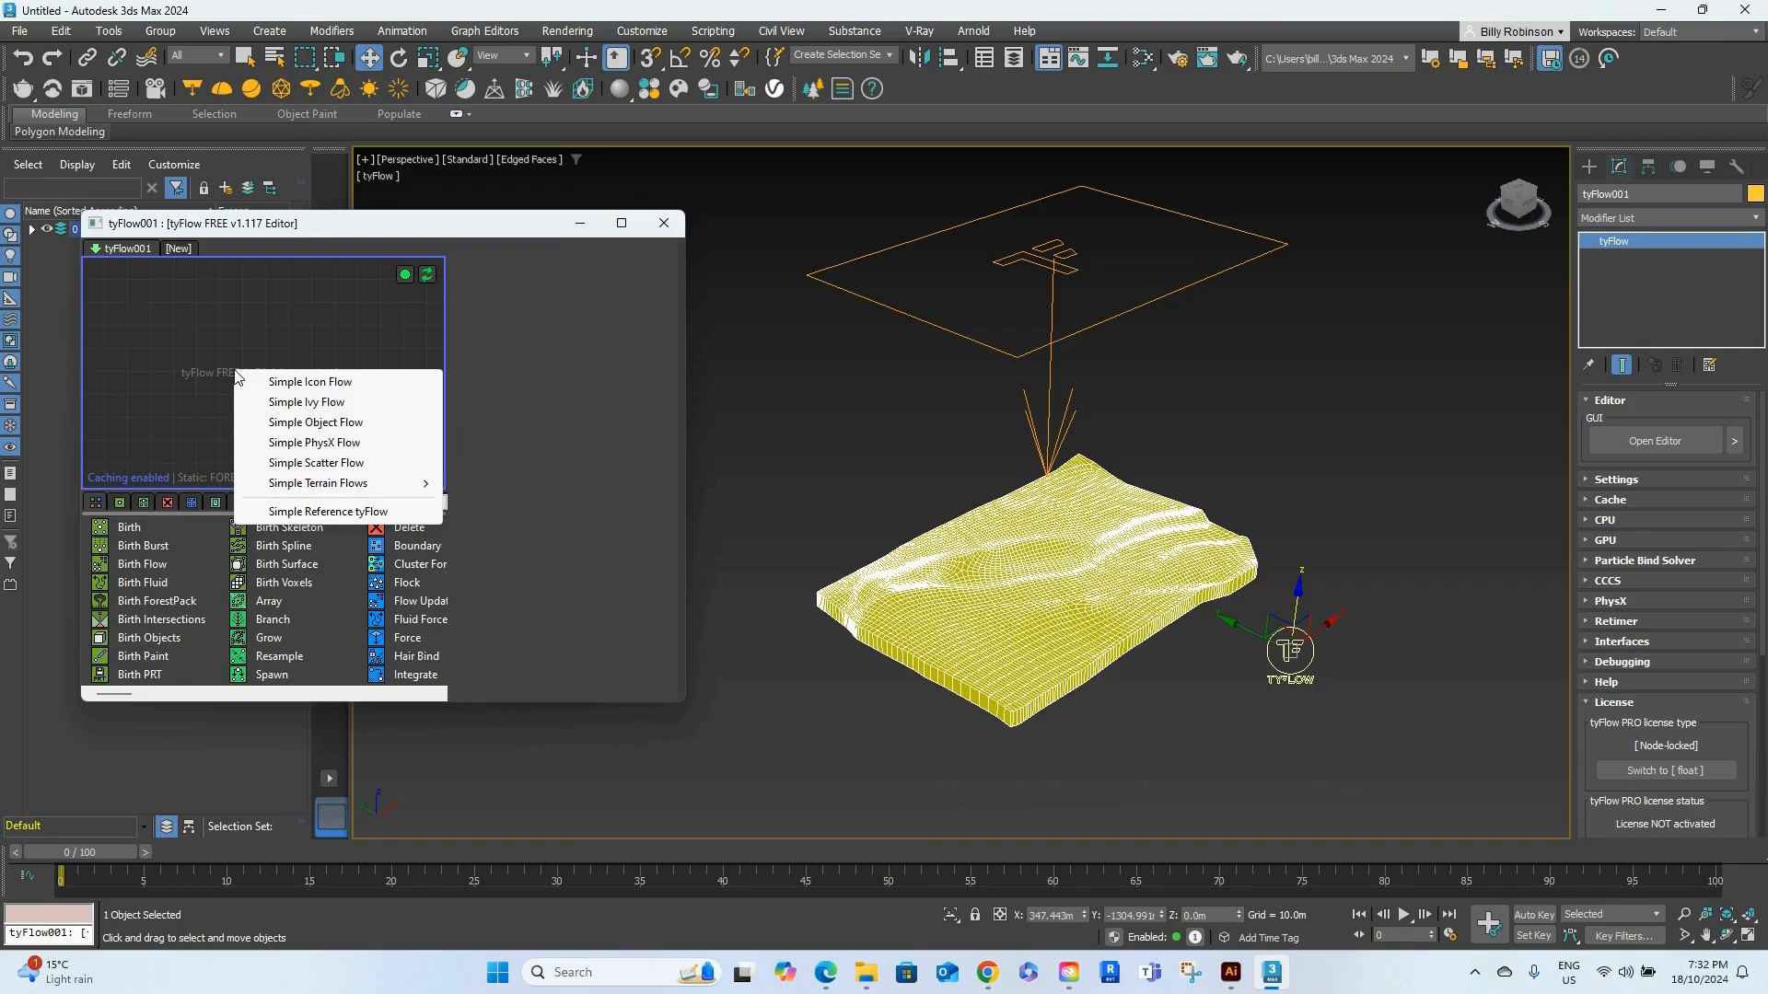
left_click(193, 334)
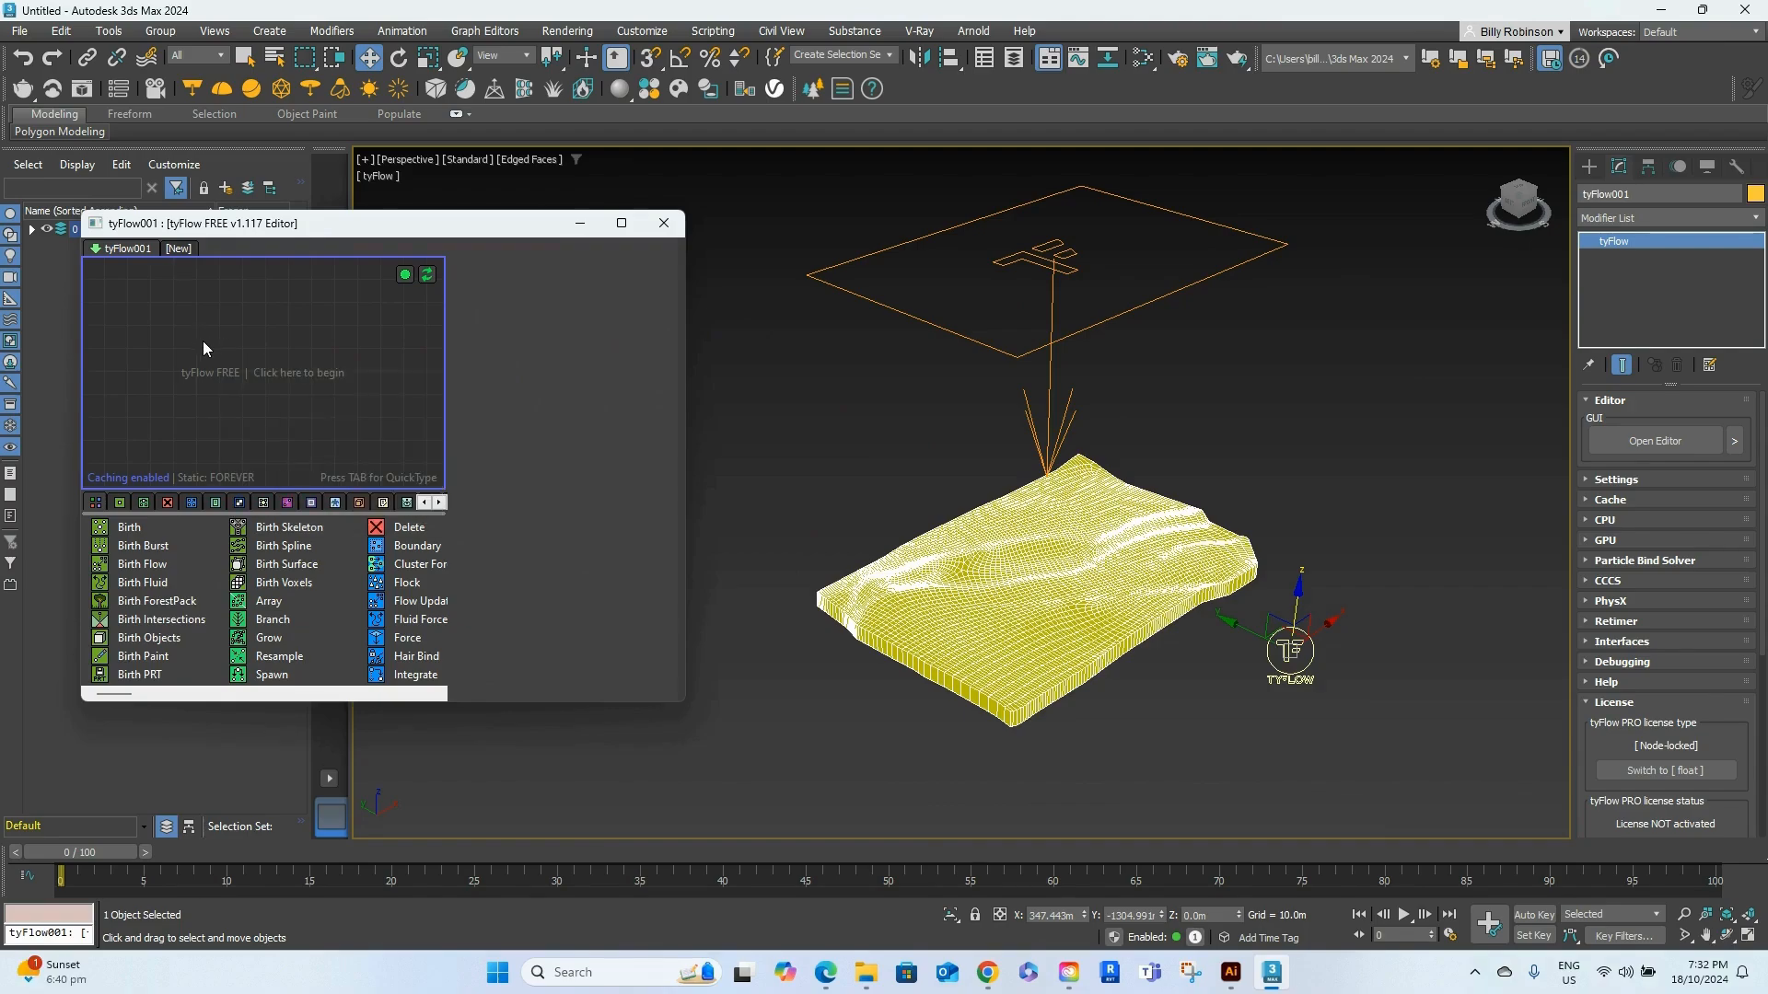
key("Tab")
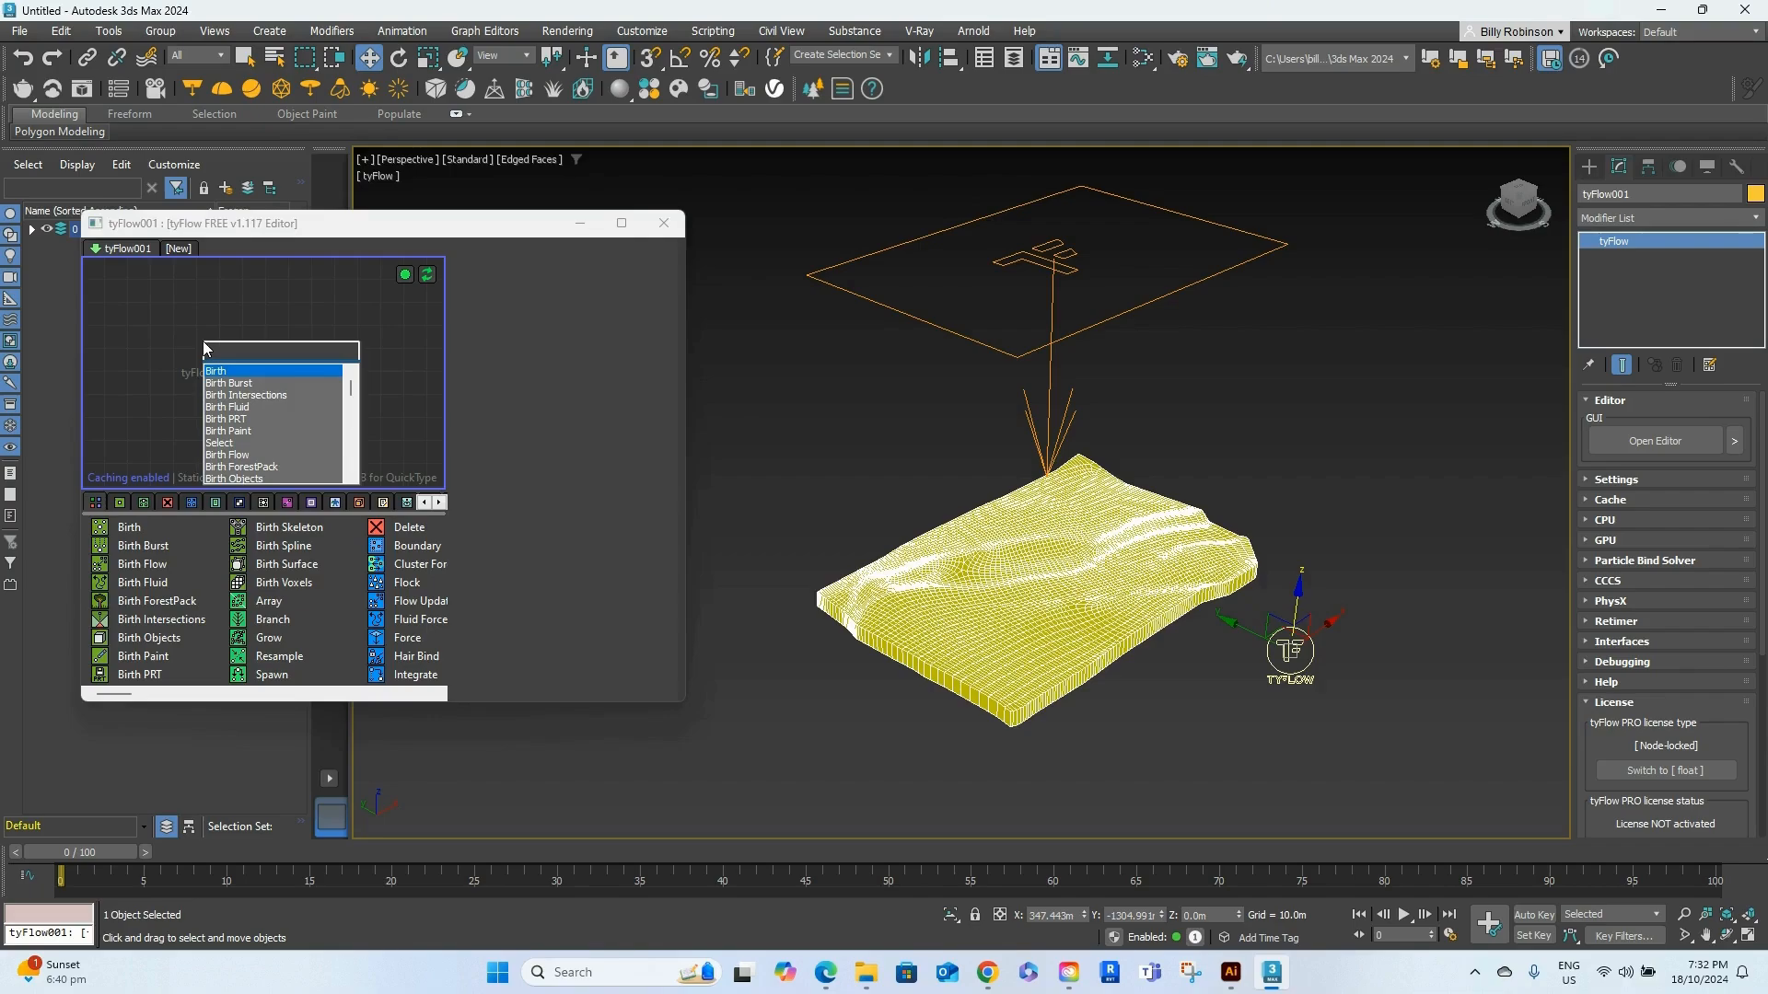
left_click(267, 370)
left_click_drag(267, 350, 259, 331)
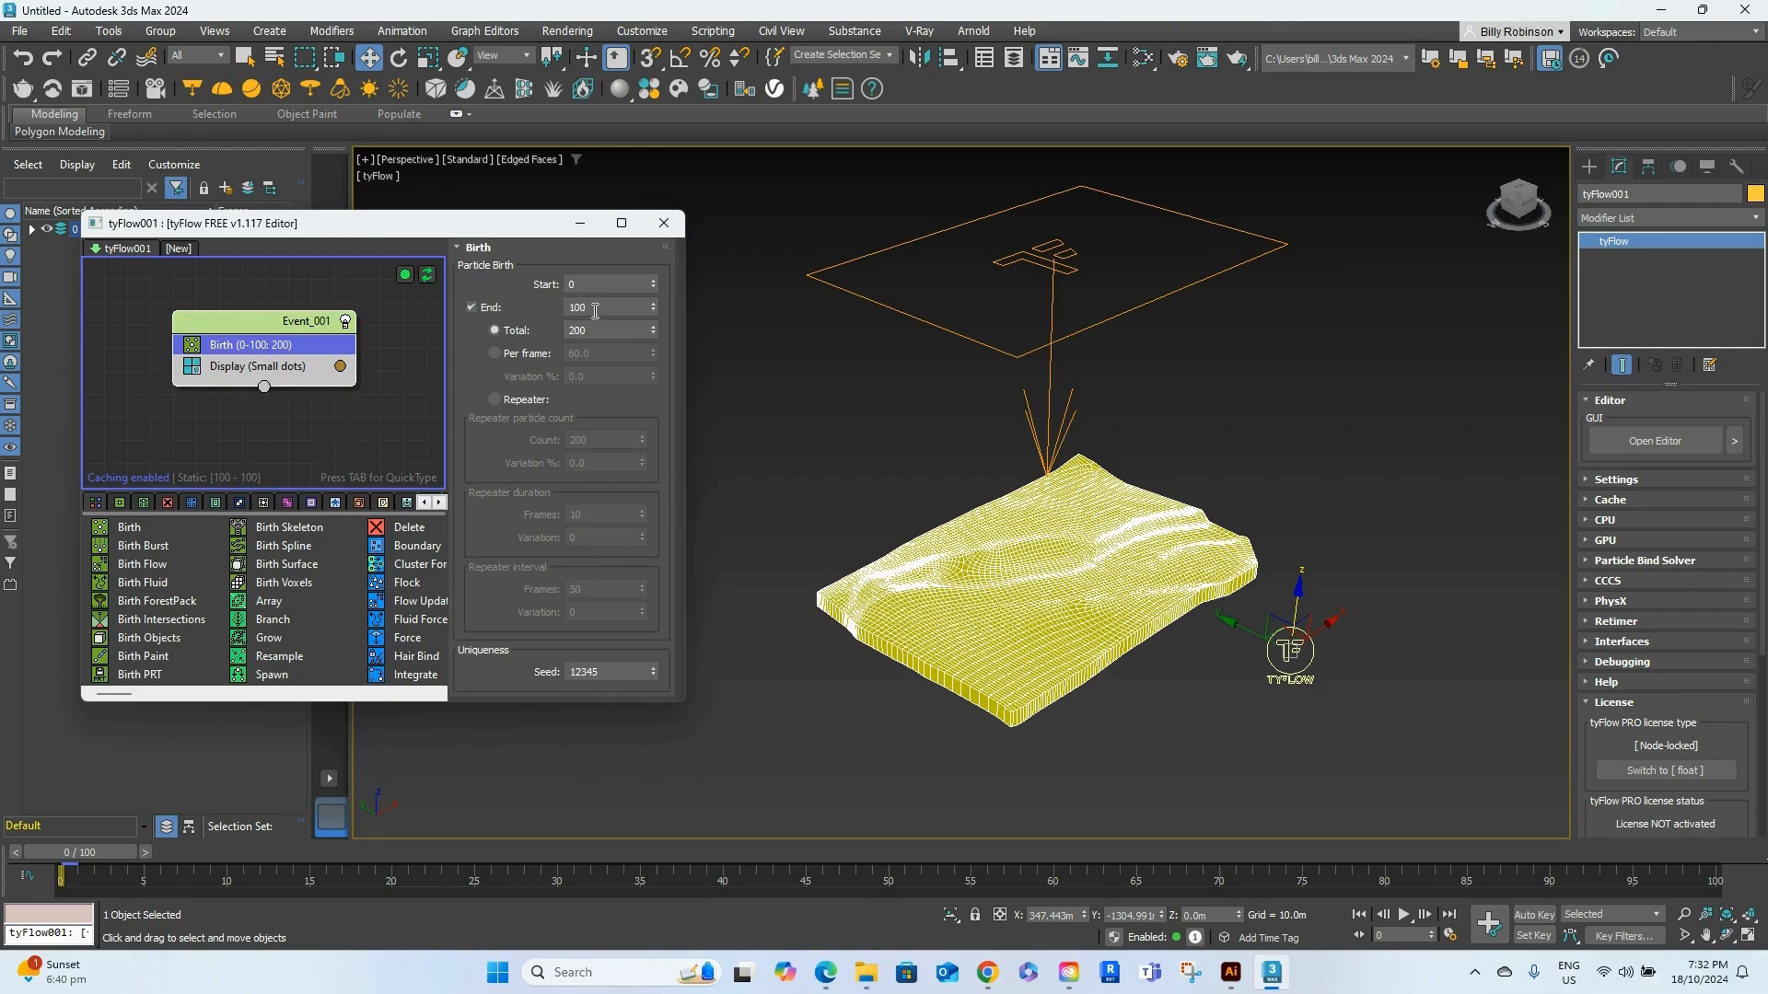
Set the Birth operator's end frame to 600 and its total particle number to 2000
left_click_drag(595, 311, 542, 315)
type("600")
key("Tab")
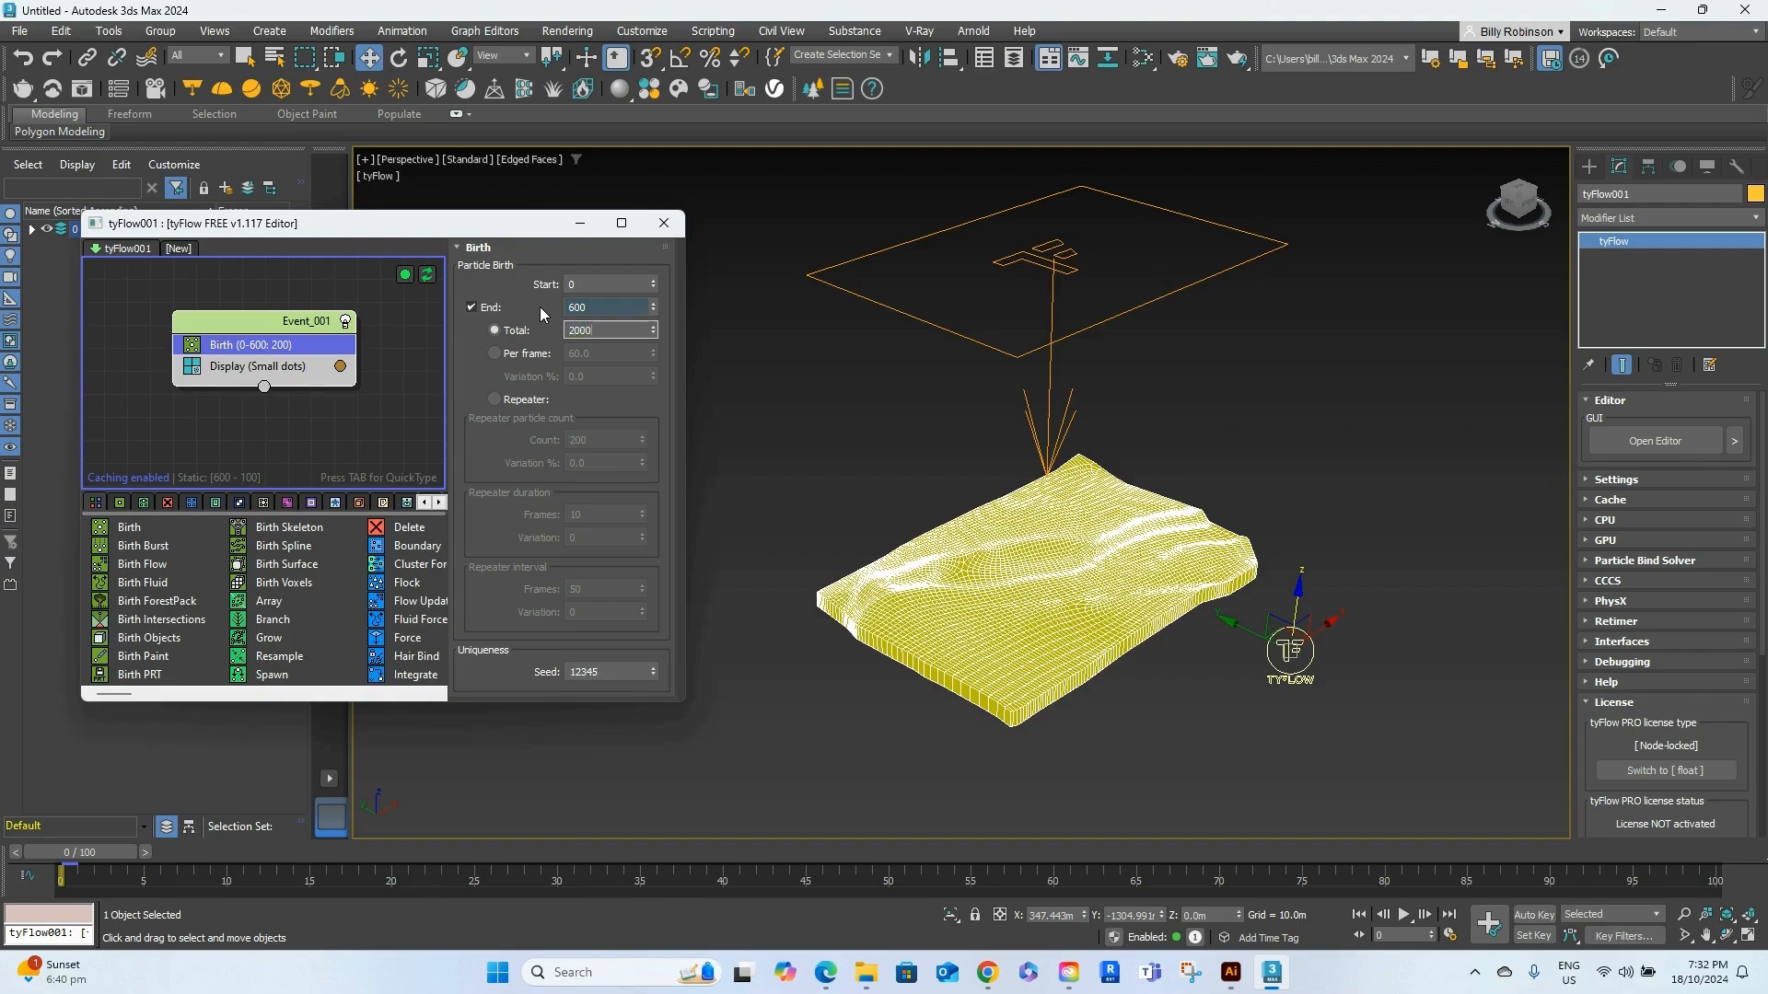
Set the event's Display operator to show particles as large dots
left_click(289, 364)
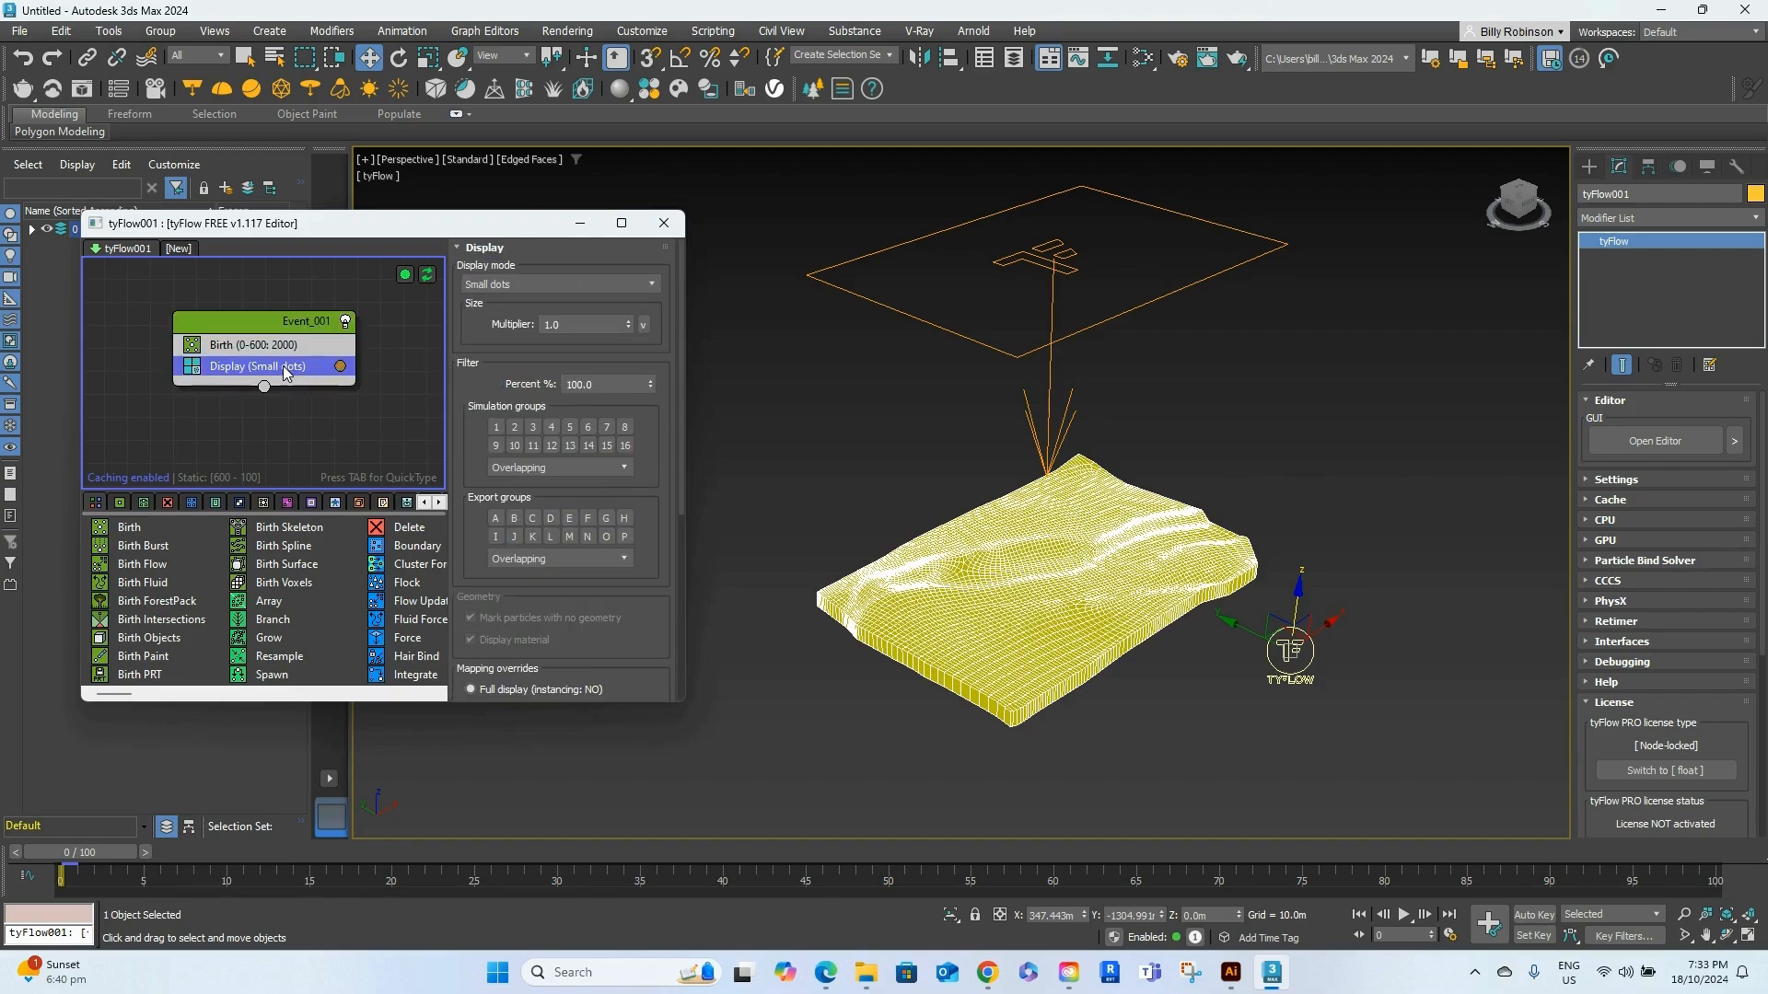
left_click(511, 286)
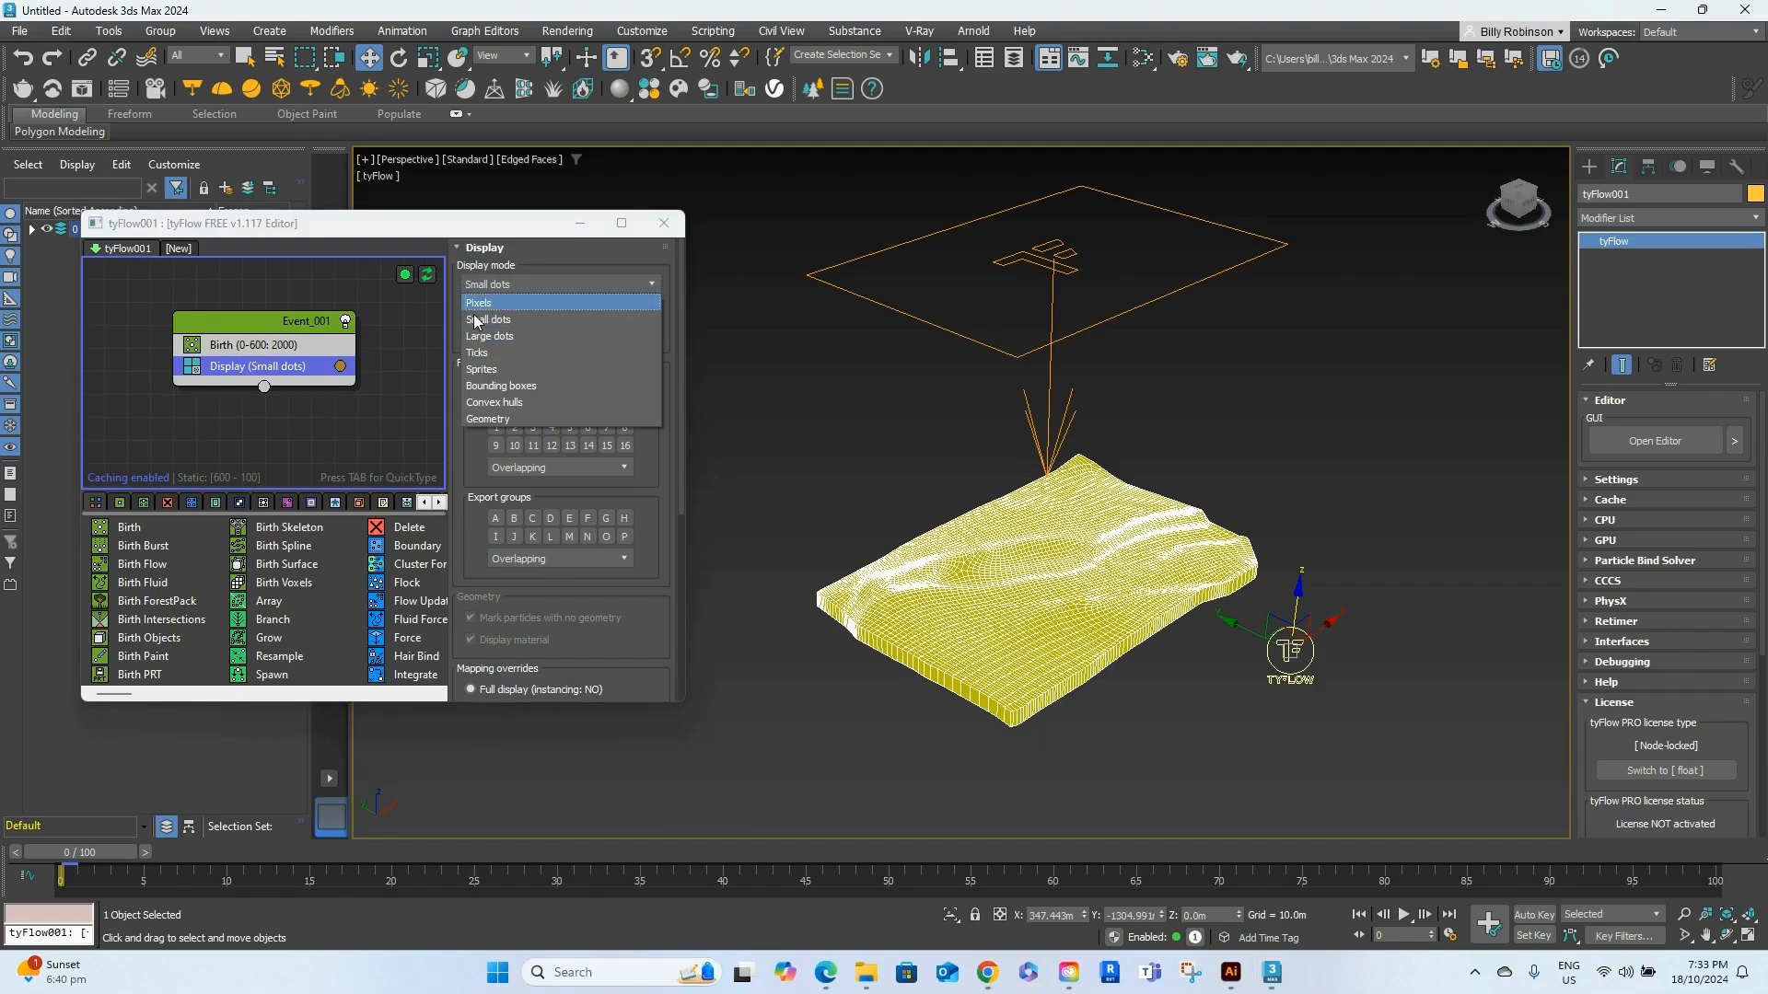
left_click(564, 335)
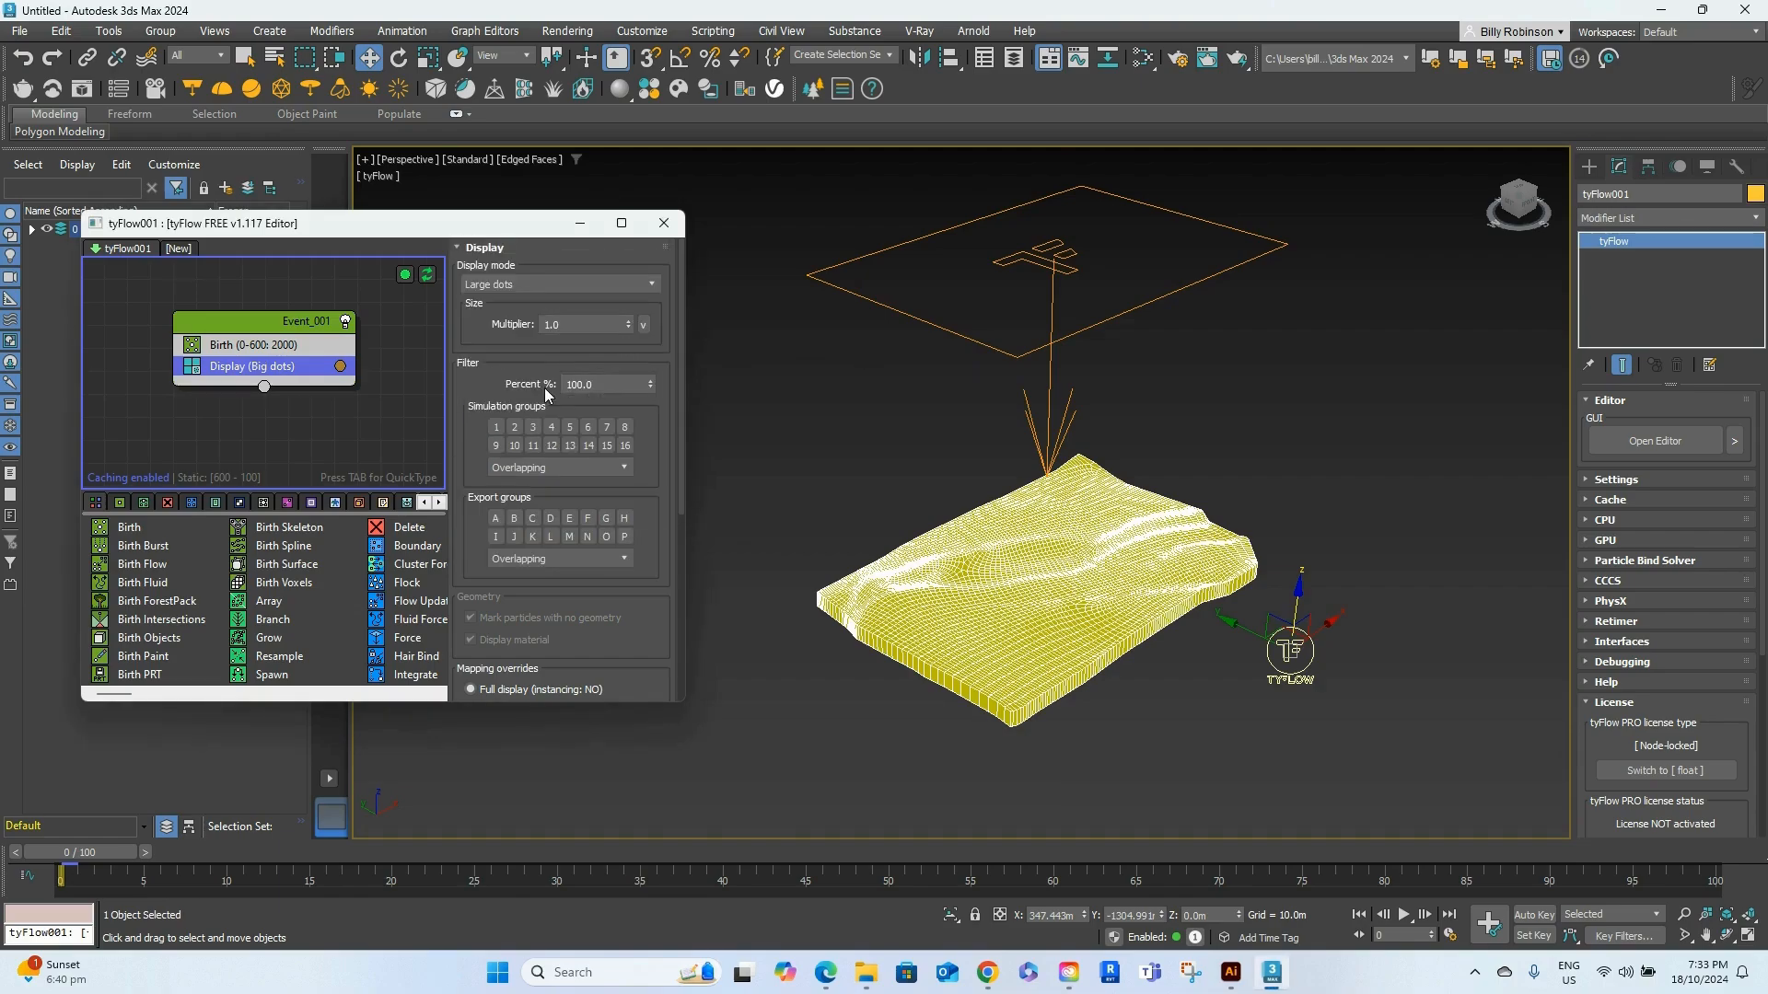
Add a Position Icon operator beneath Birth and assign the raised tyIcon as its emitter
left_click(297, 348)
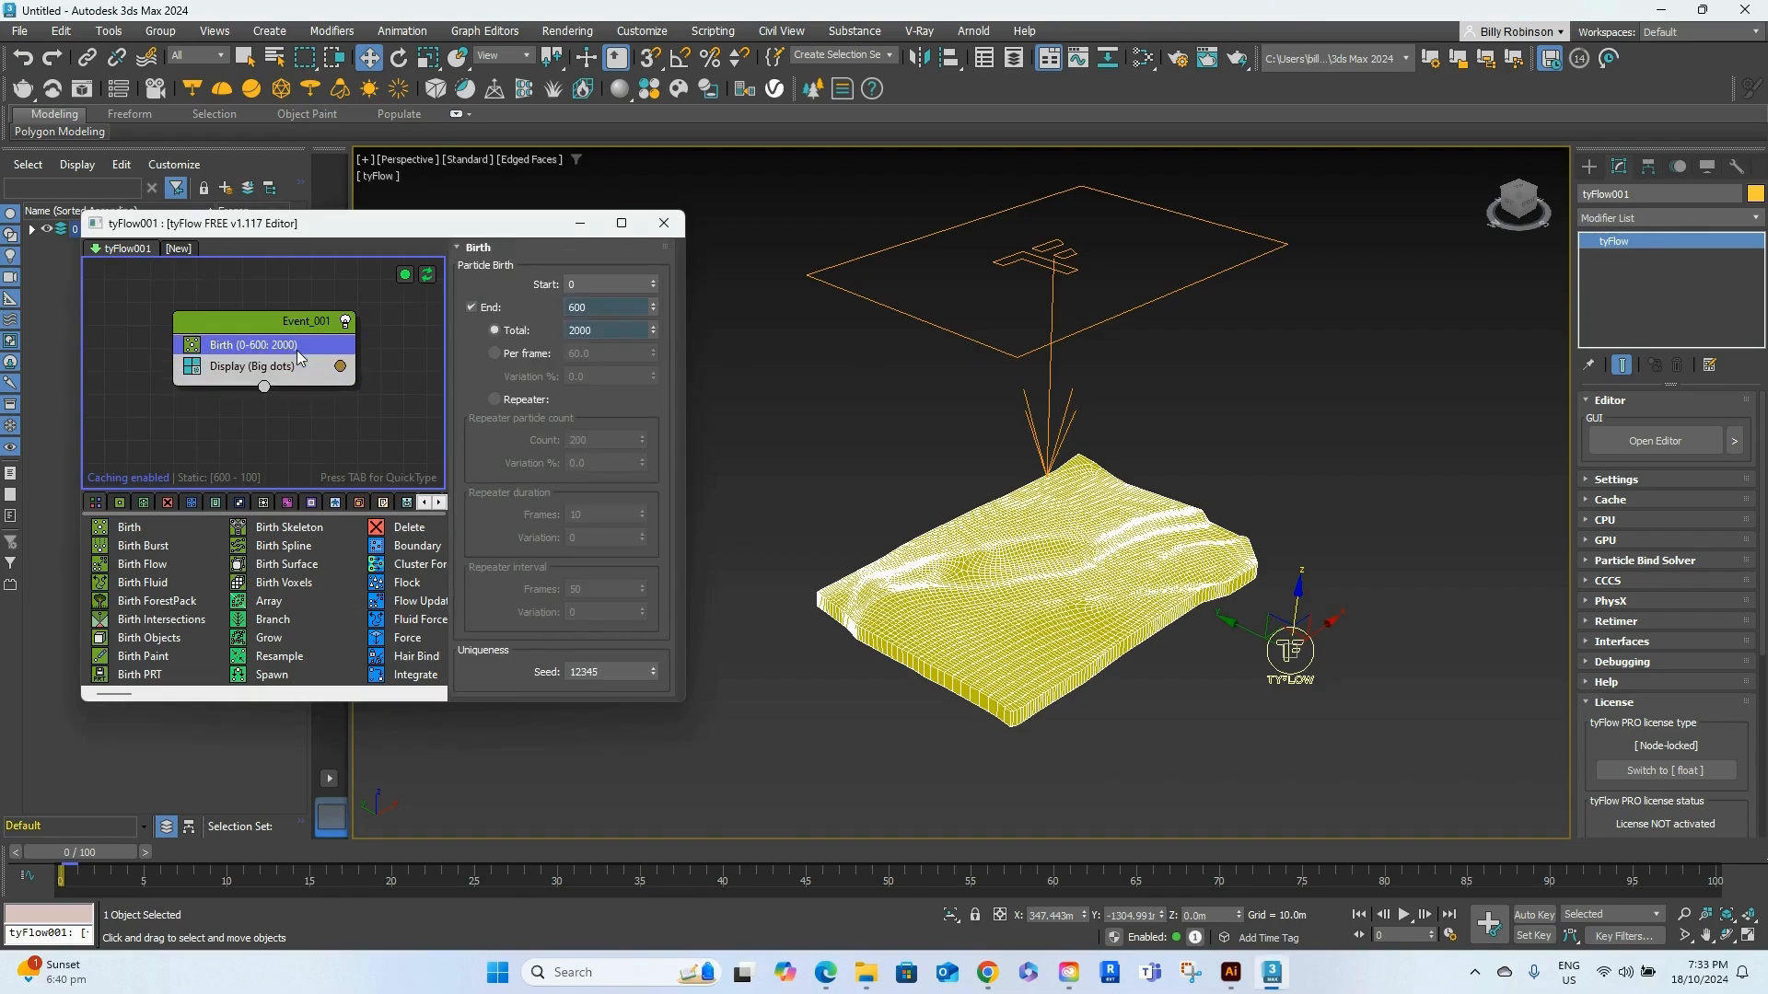
key("Tab")
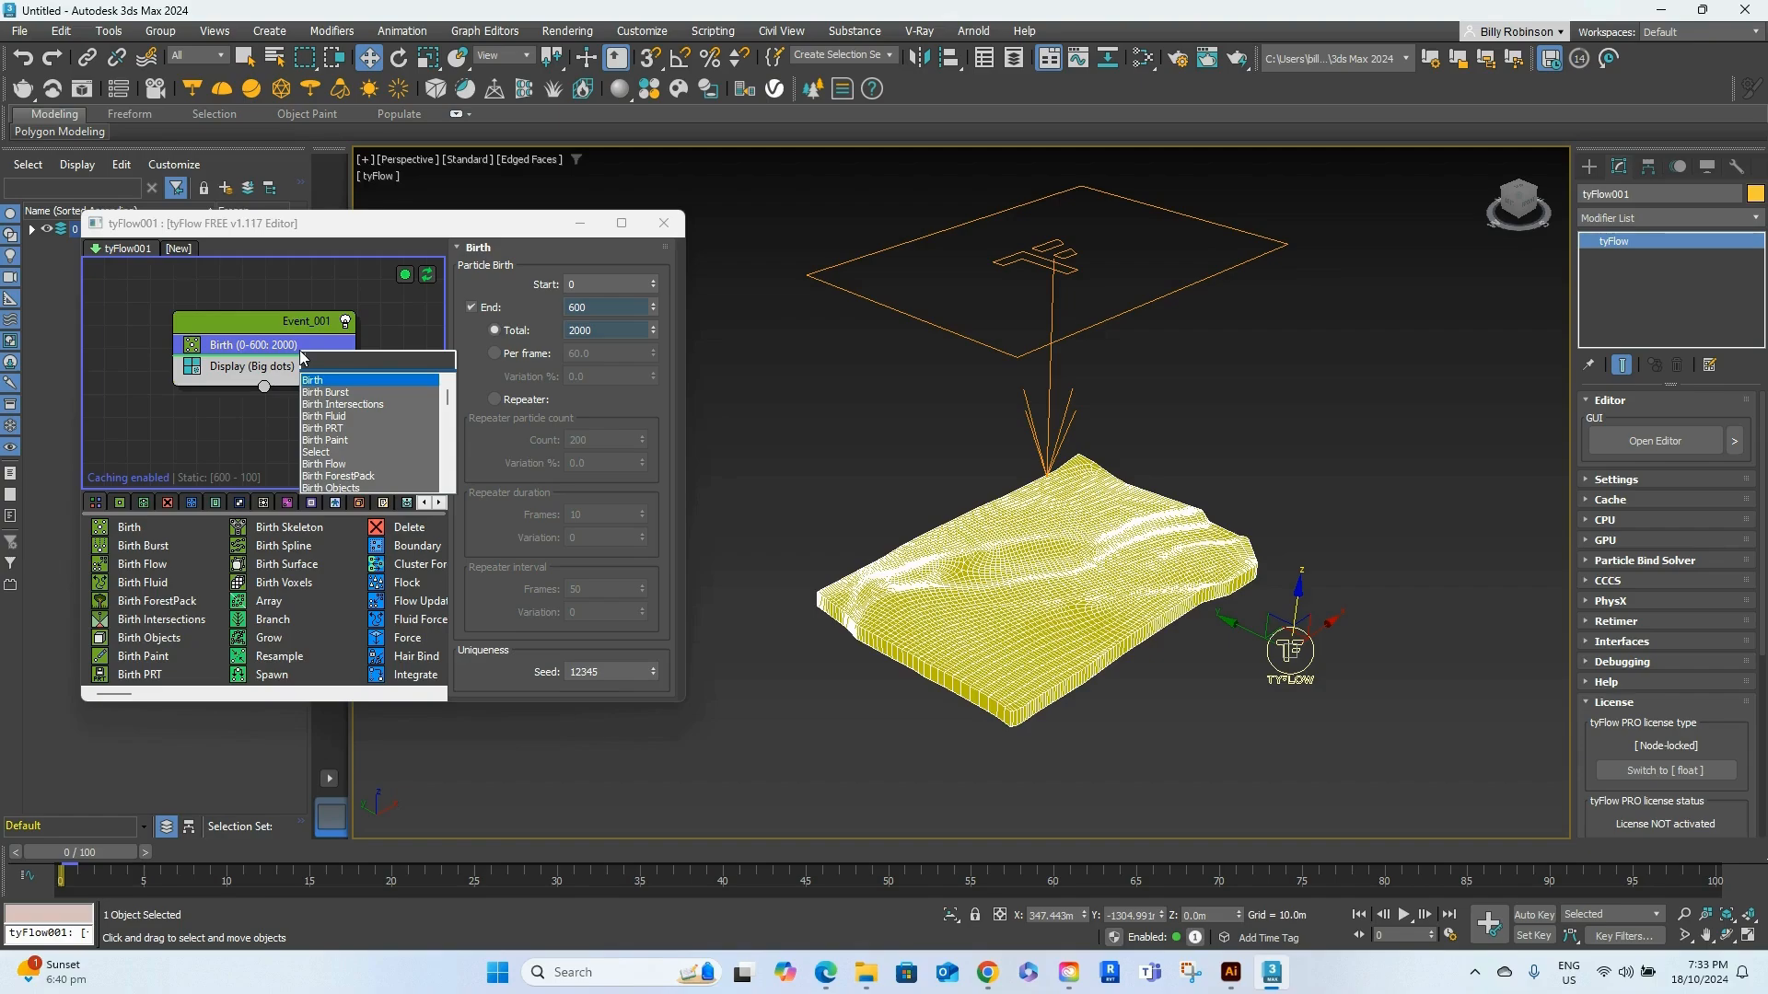
type("pos")
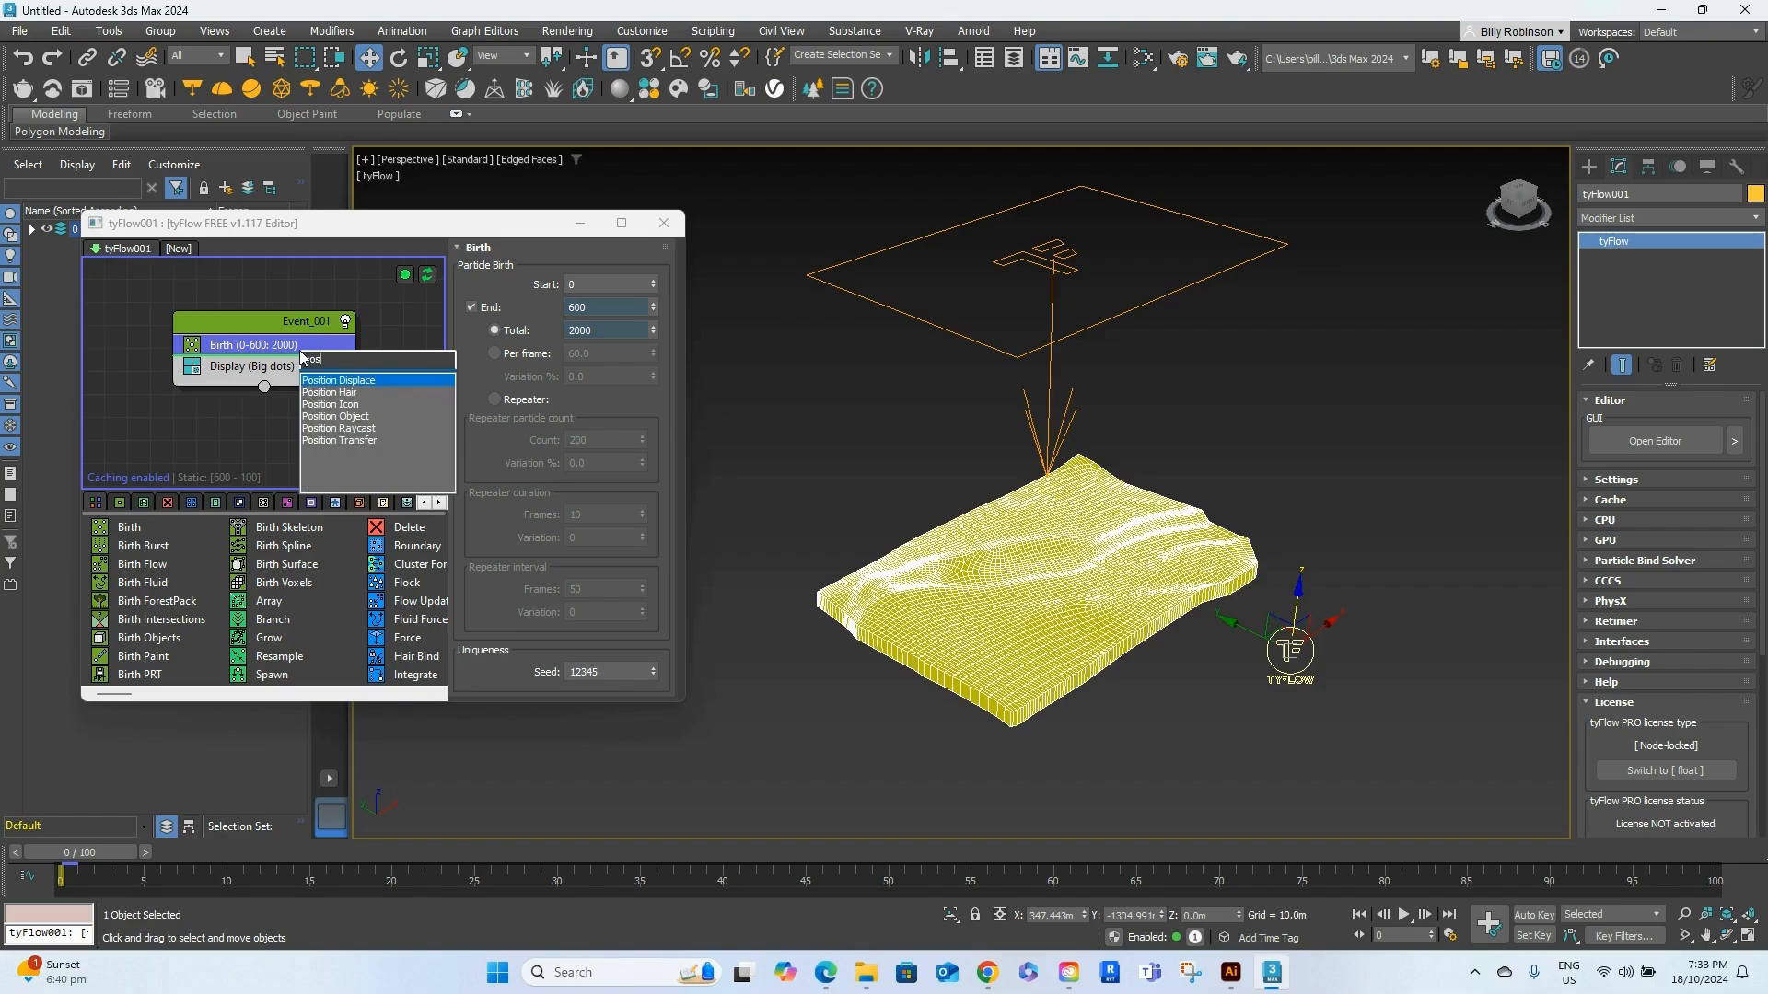
left_click(395, 404)
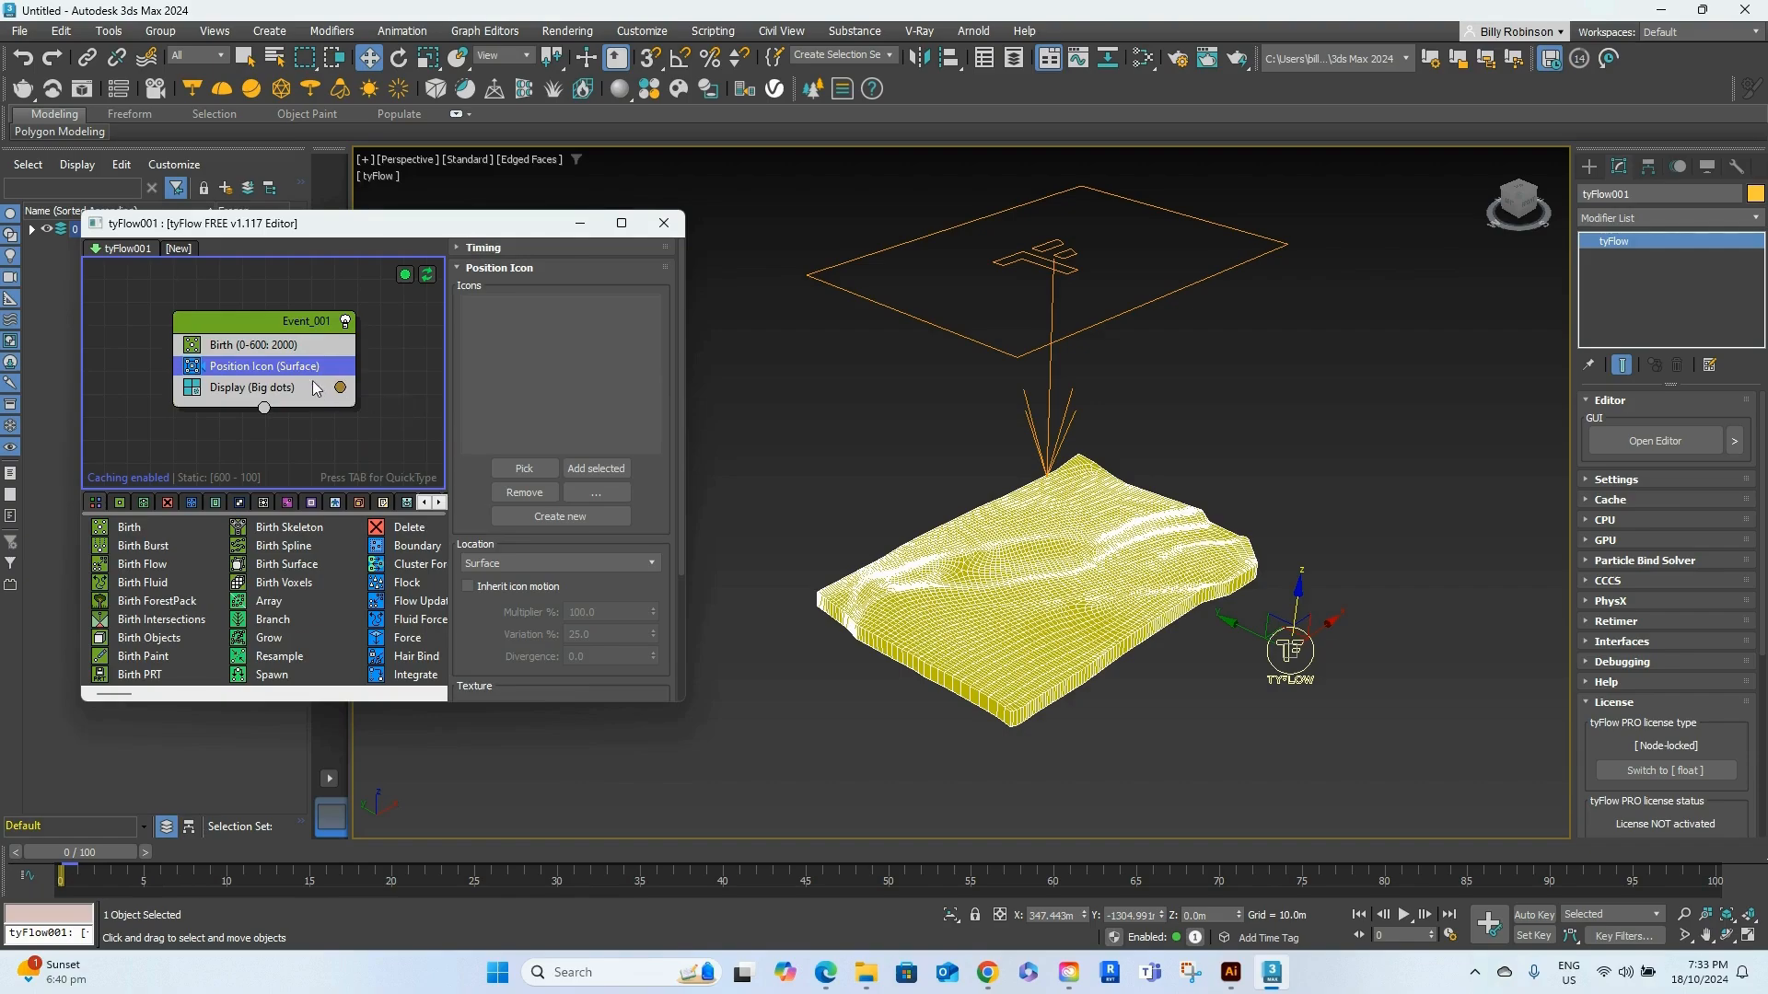
left_click(540, 470)
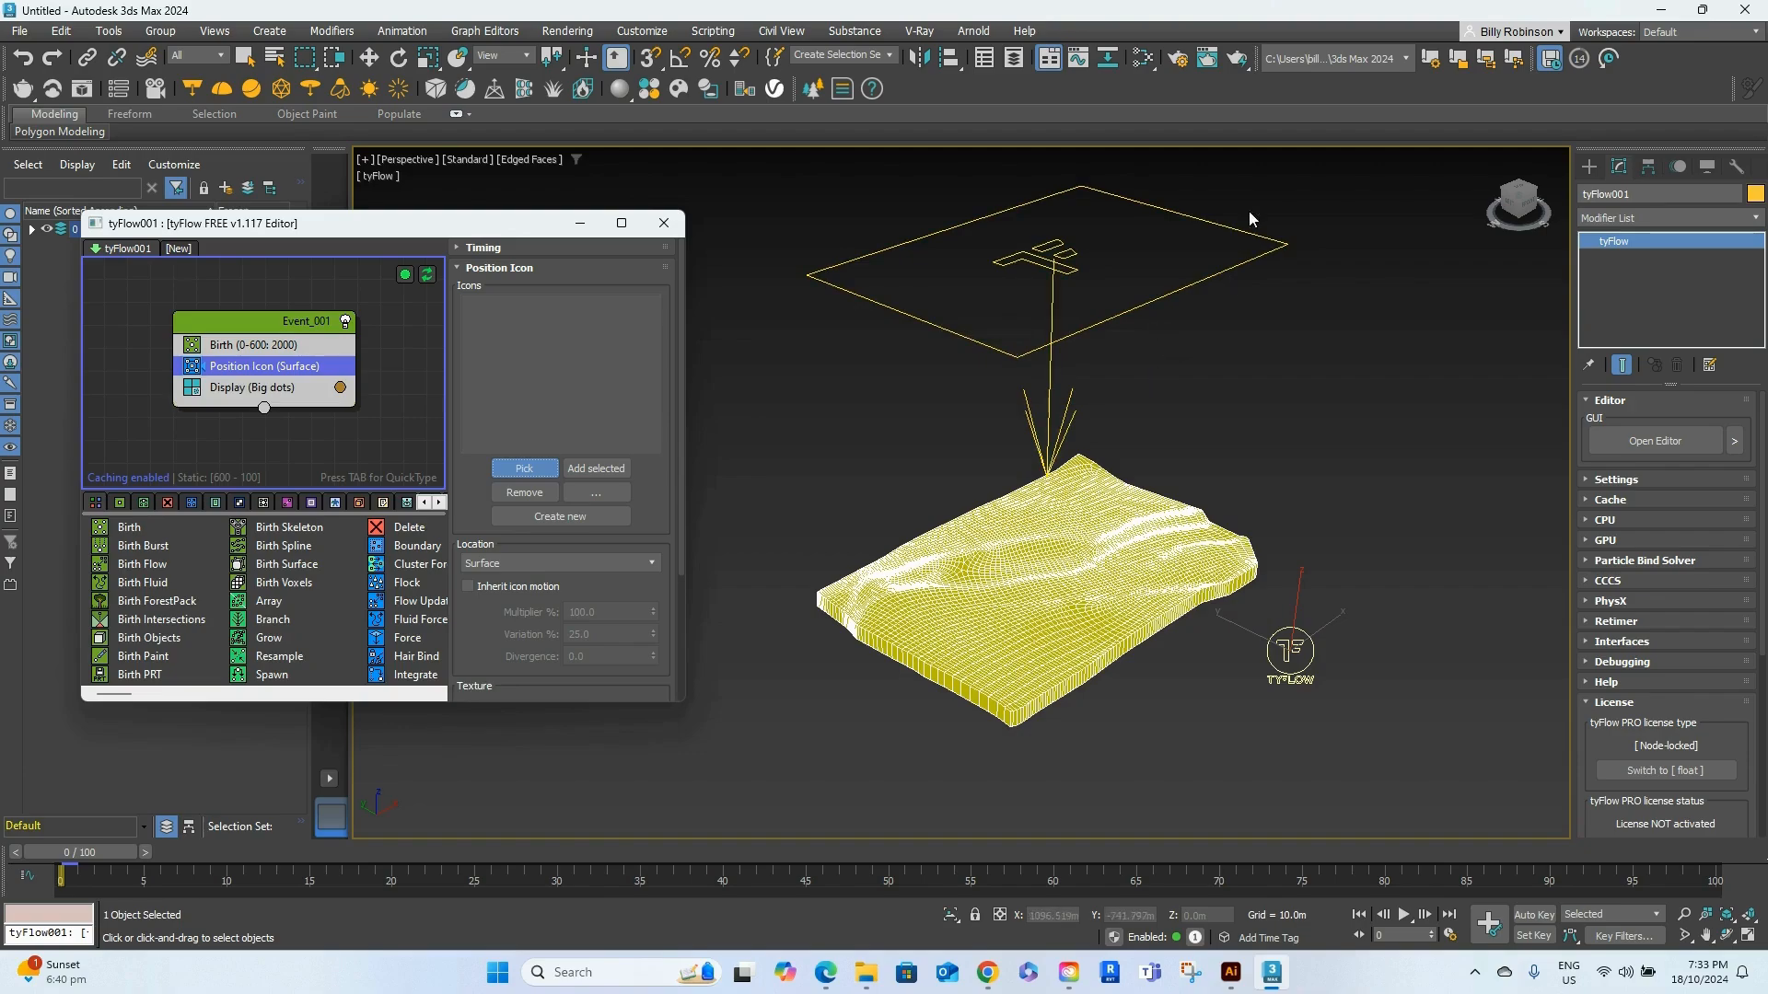
left_click(942, 328)
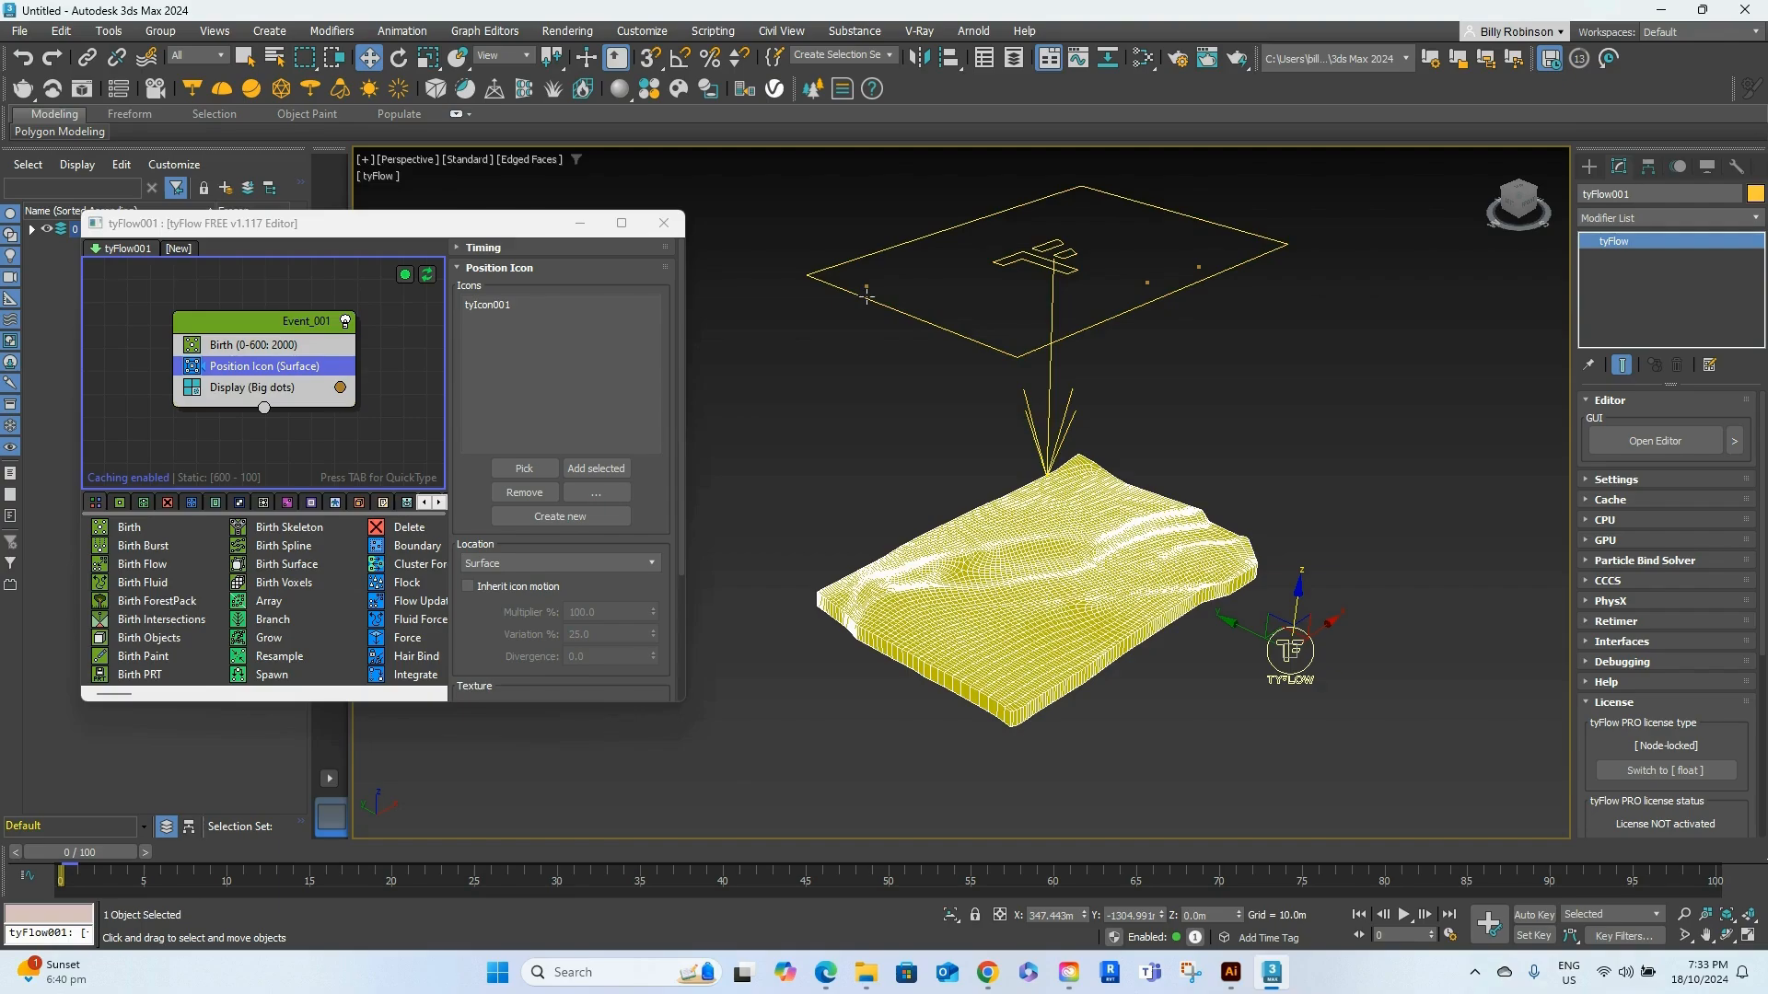
Change the Display operator's particle color to blue
left_click(340, 390)
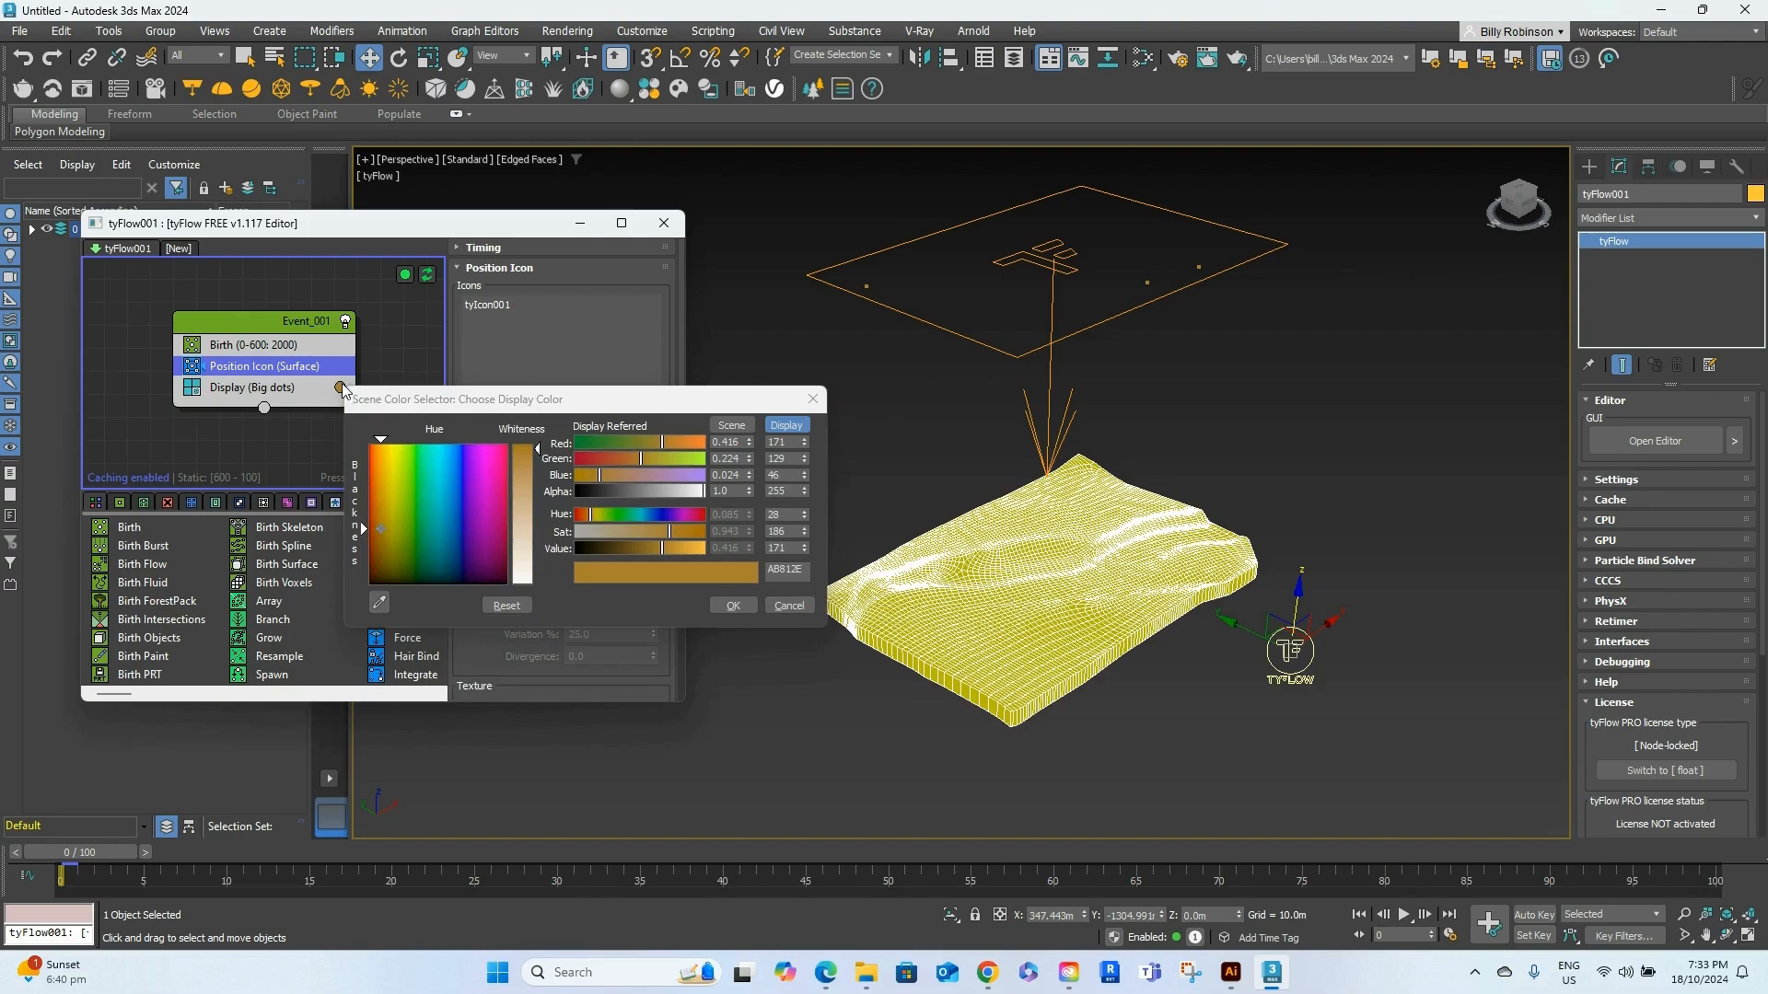
left_click(494, 458)
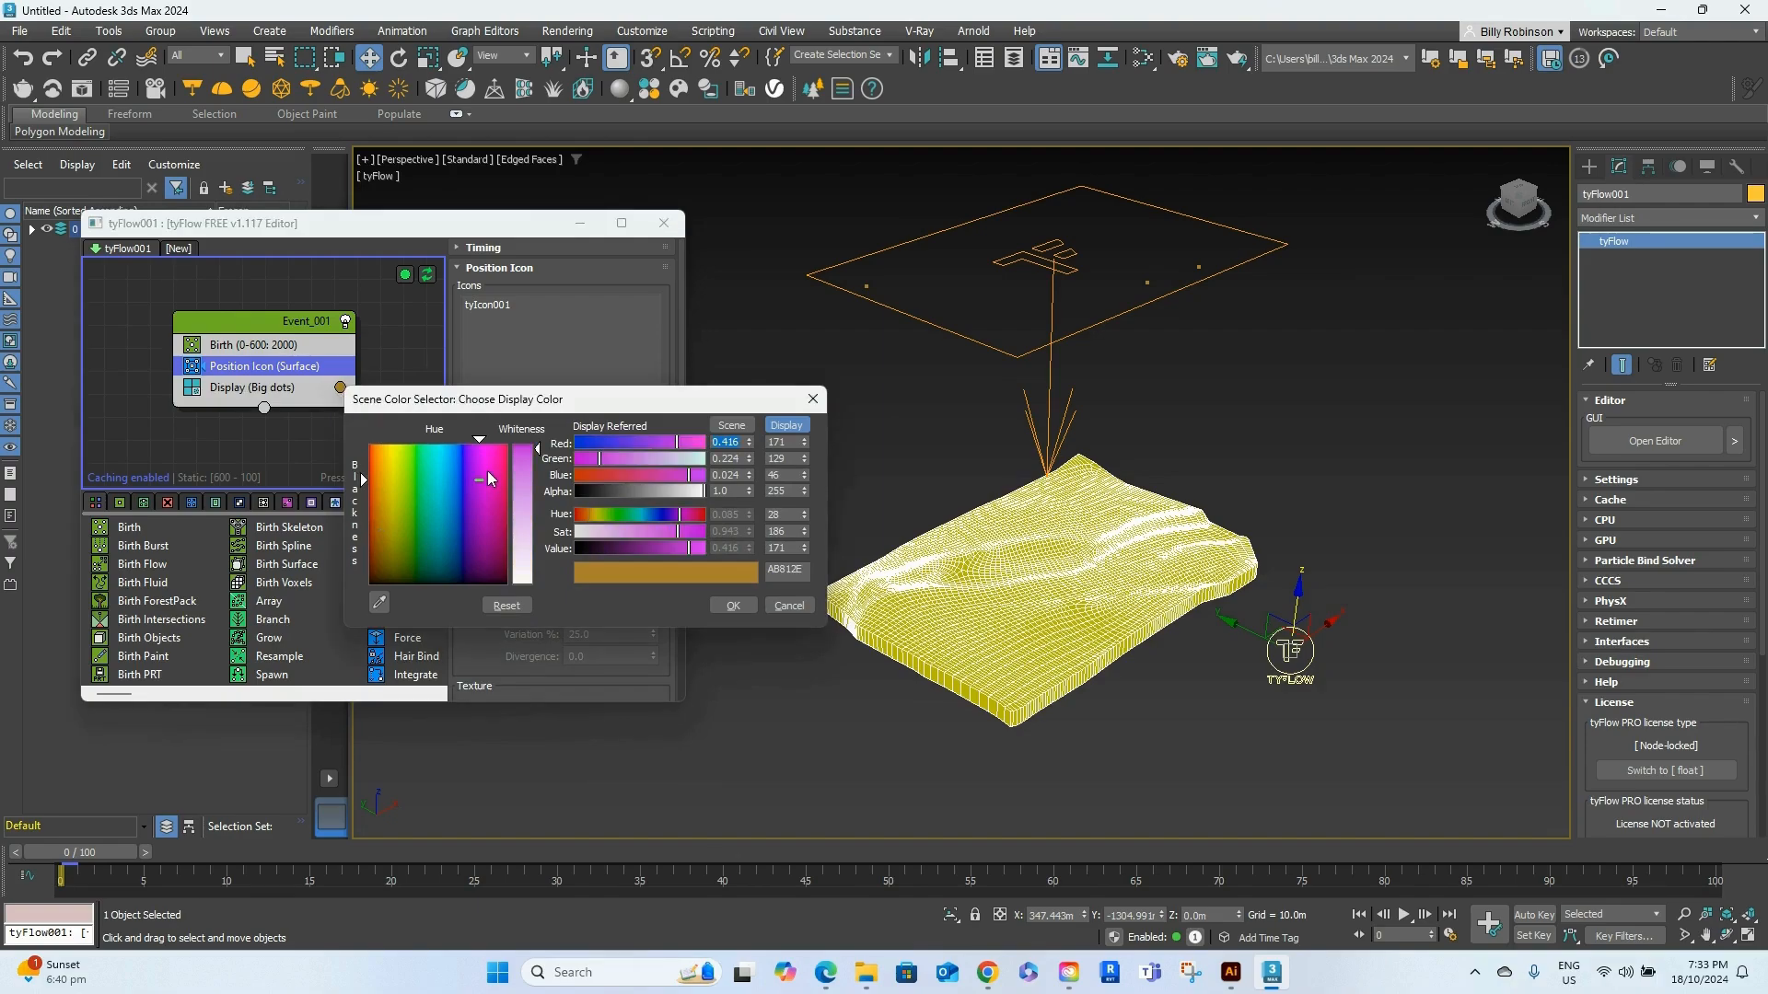
left_click(460, 458)
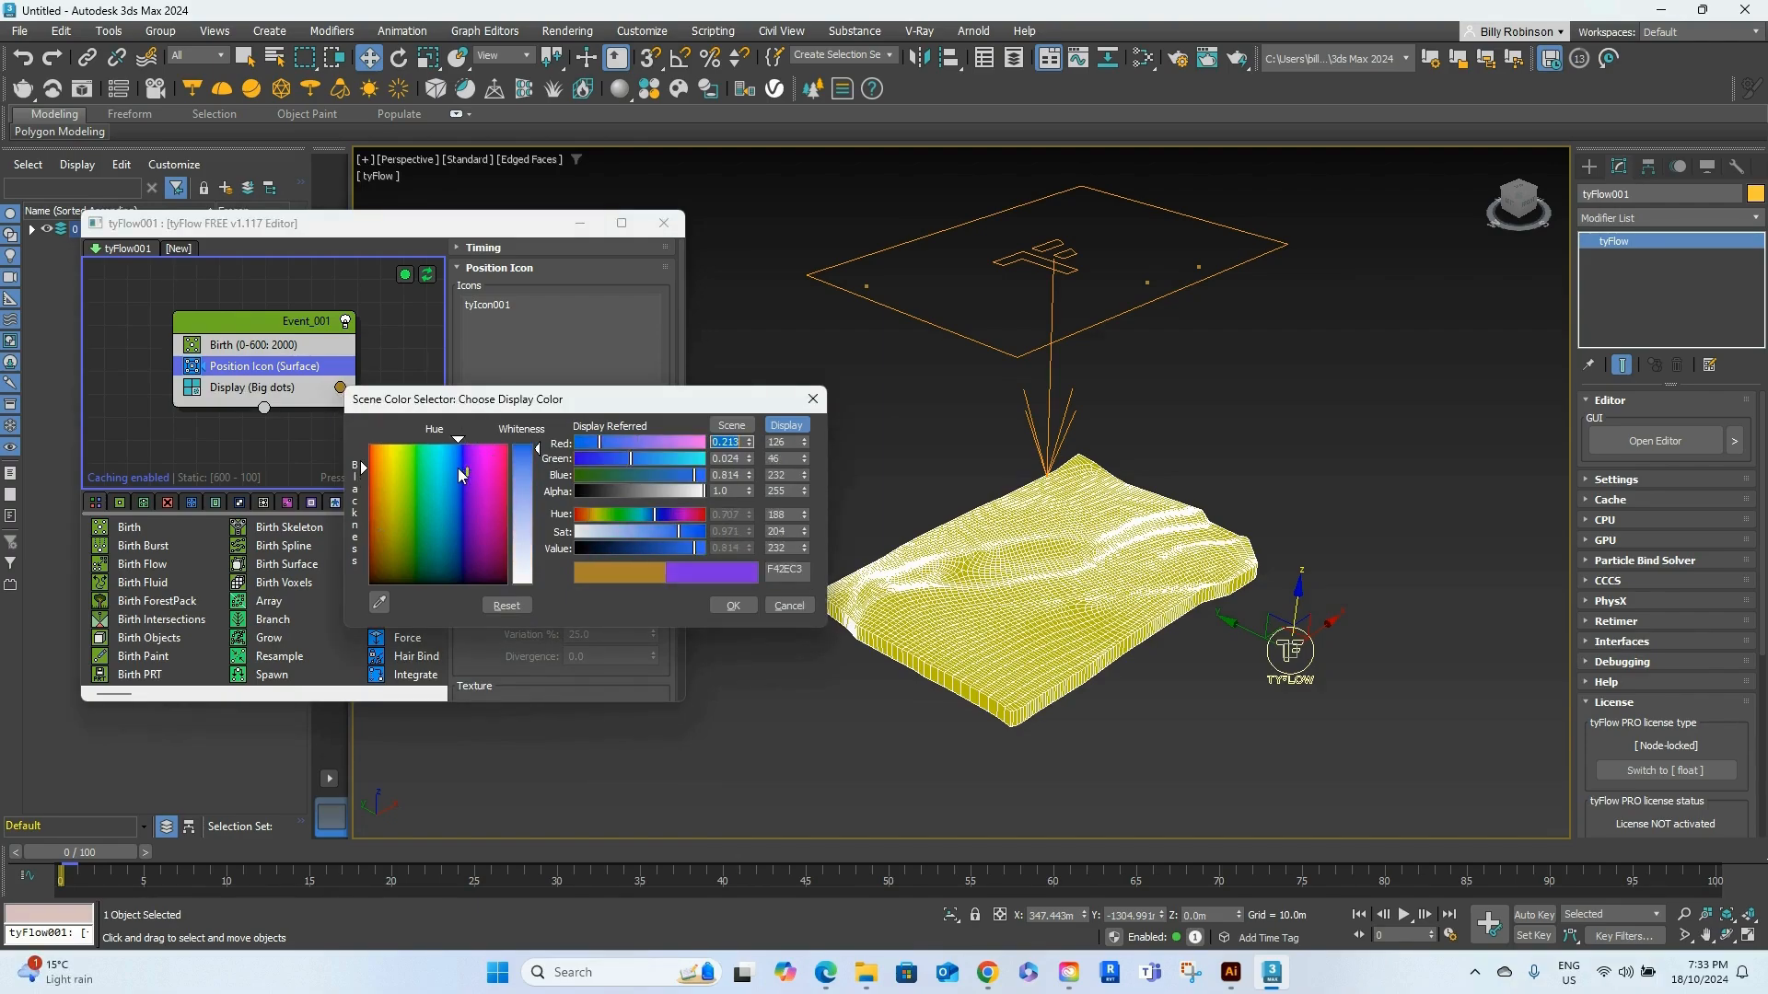
left_click(670, 547)
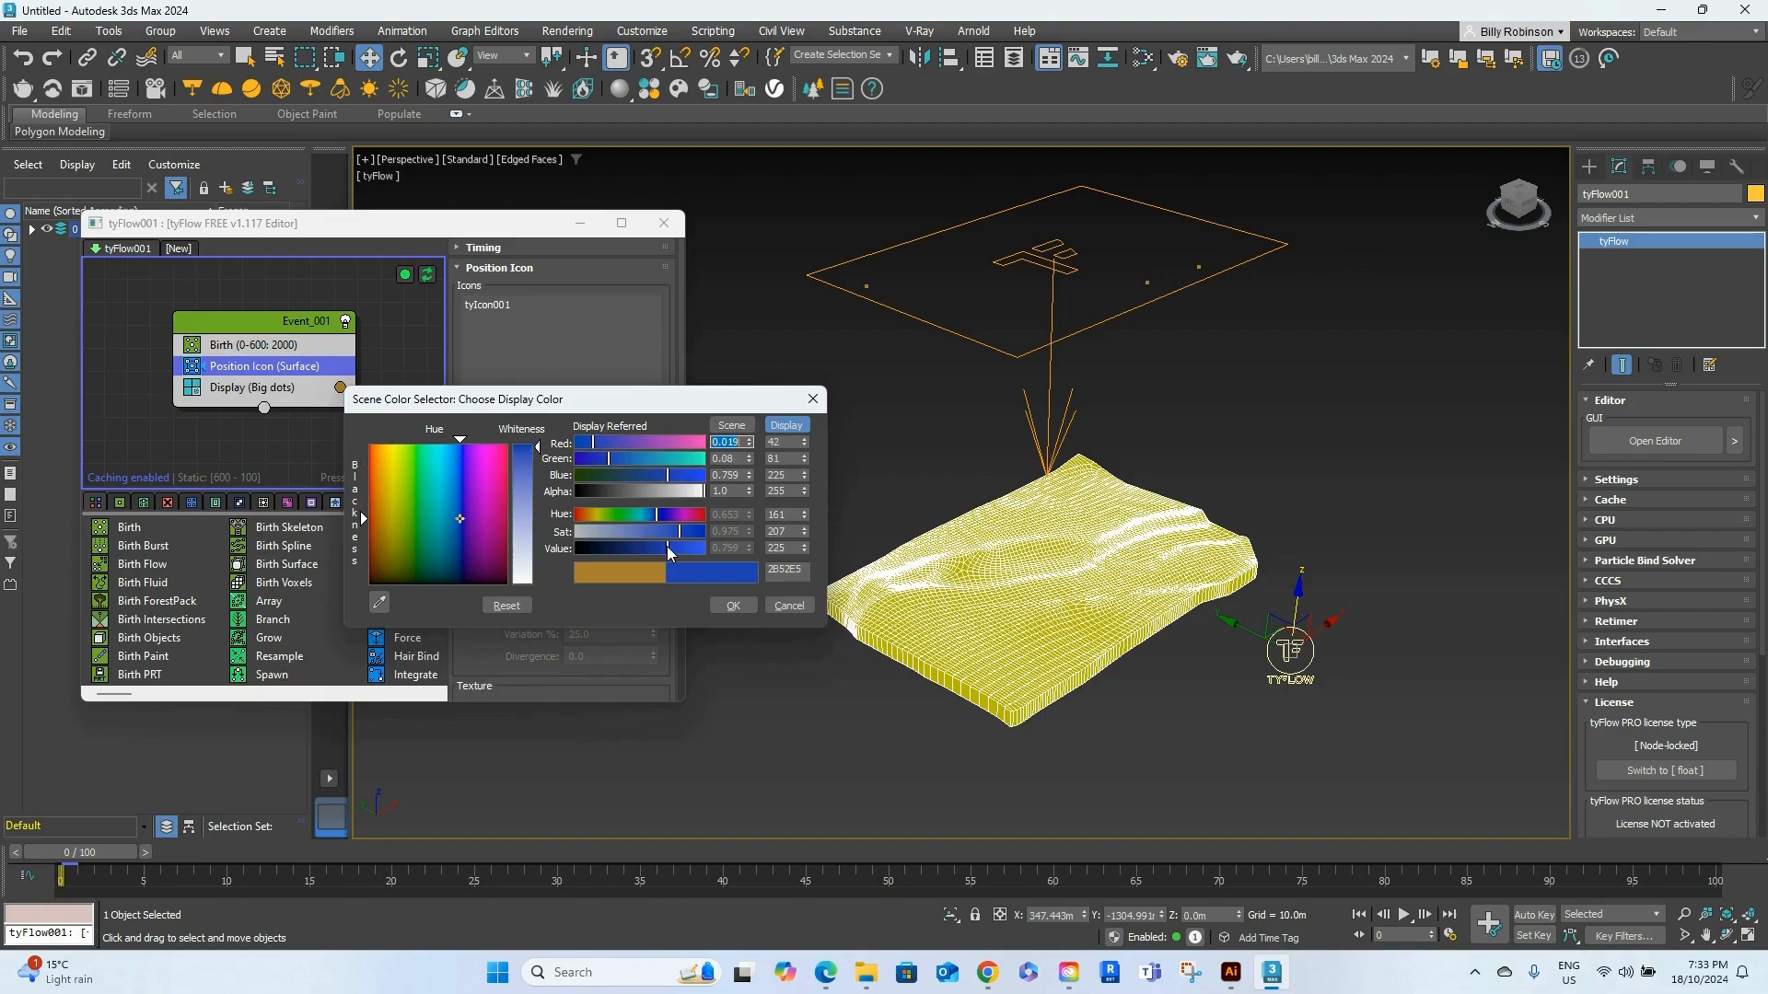
left_click(728, 603)
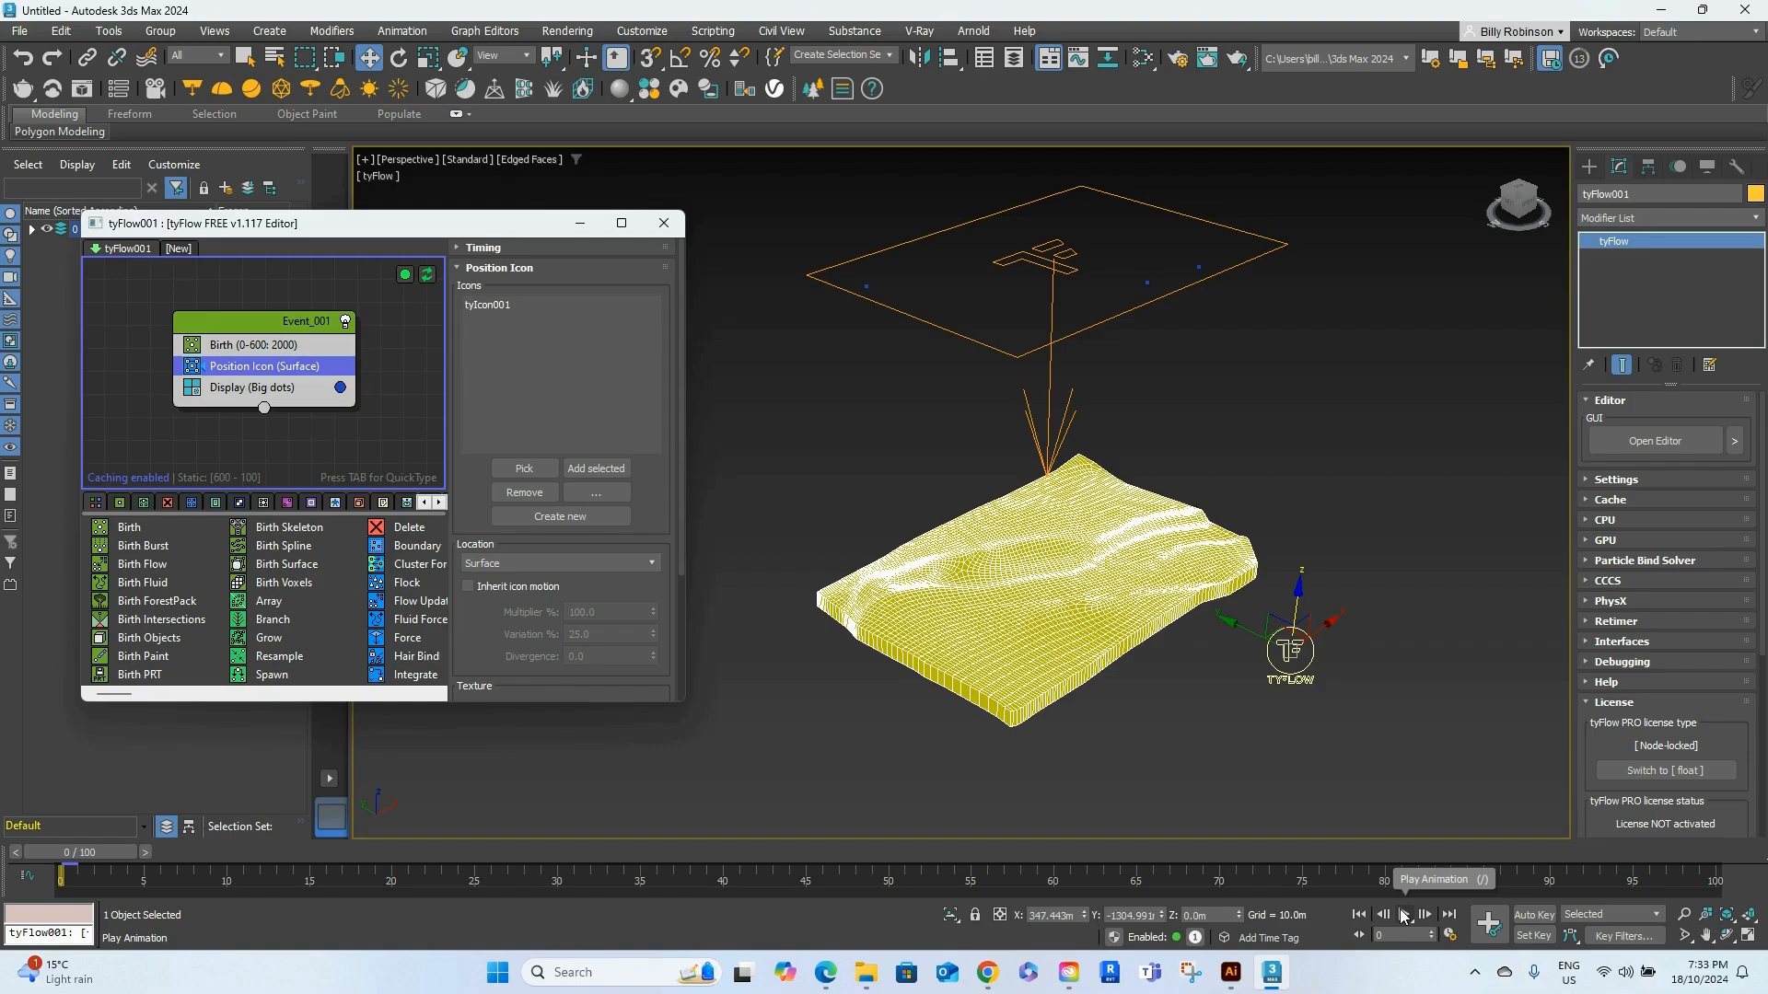
Play the animation to preview the particles on the icon surface, and return to frame 0
left_click(1404, 914)
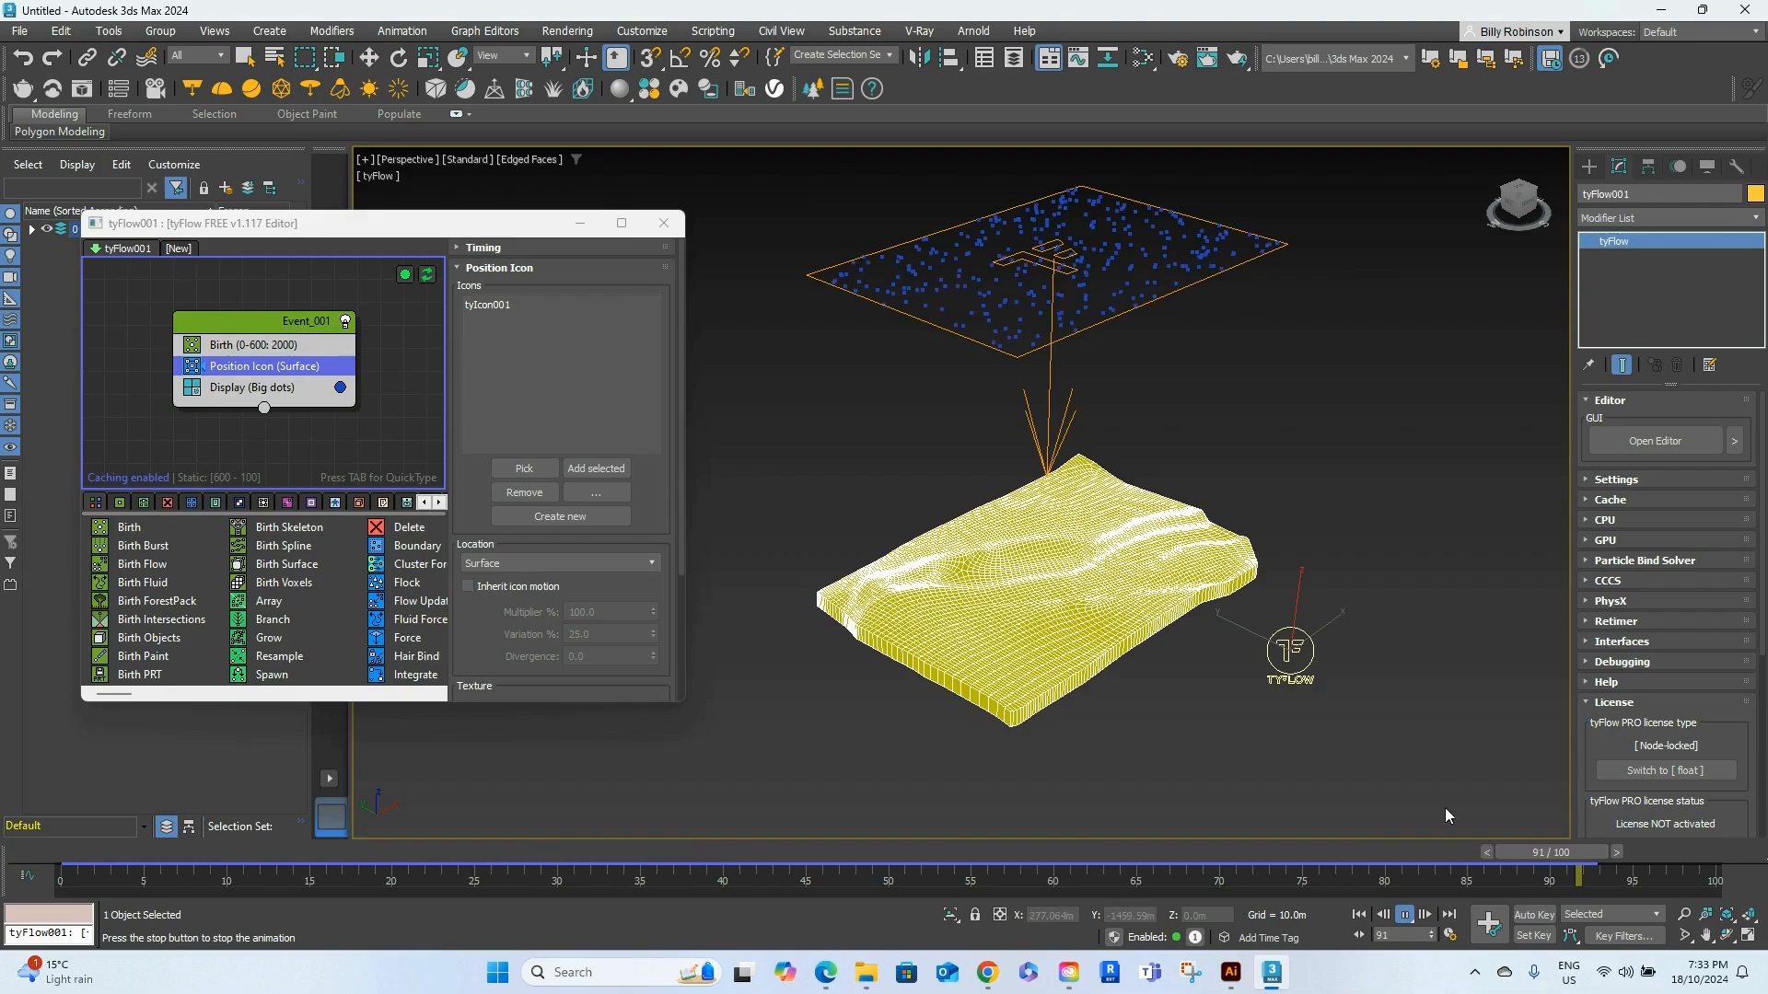
left_click(1406, 916)
left_click(1360, 915)
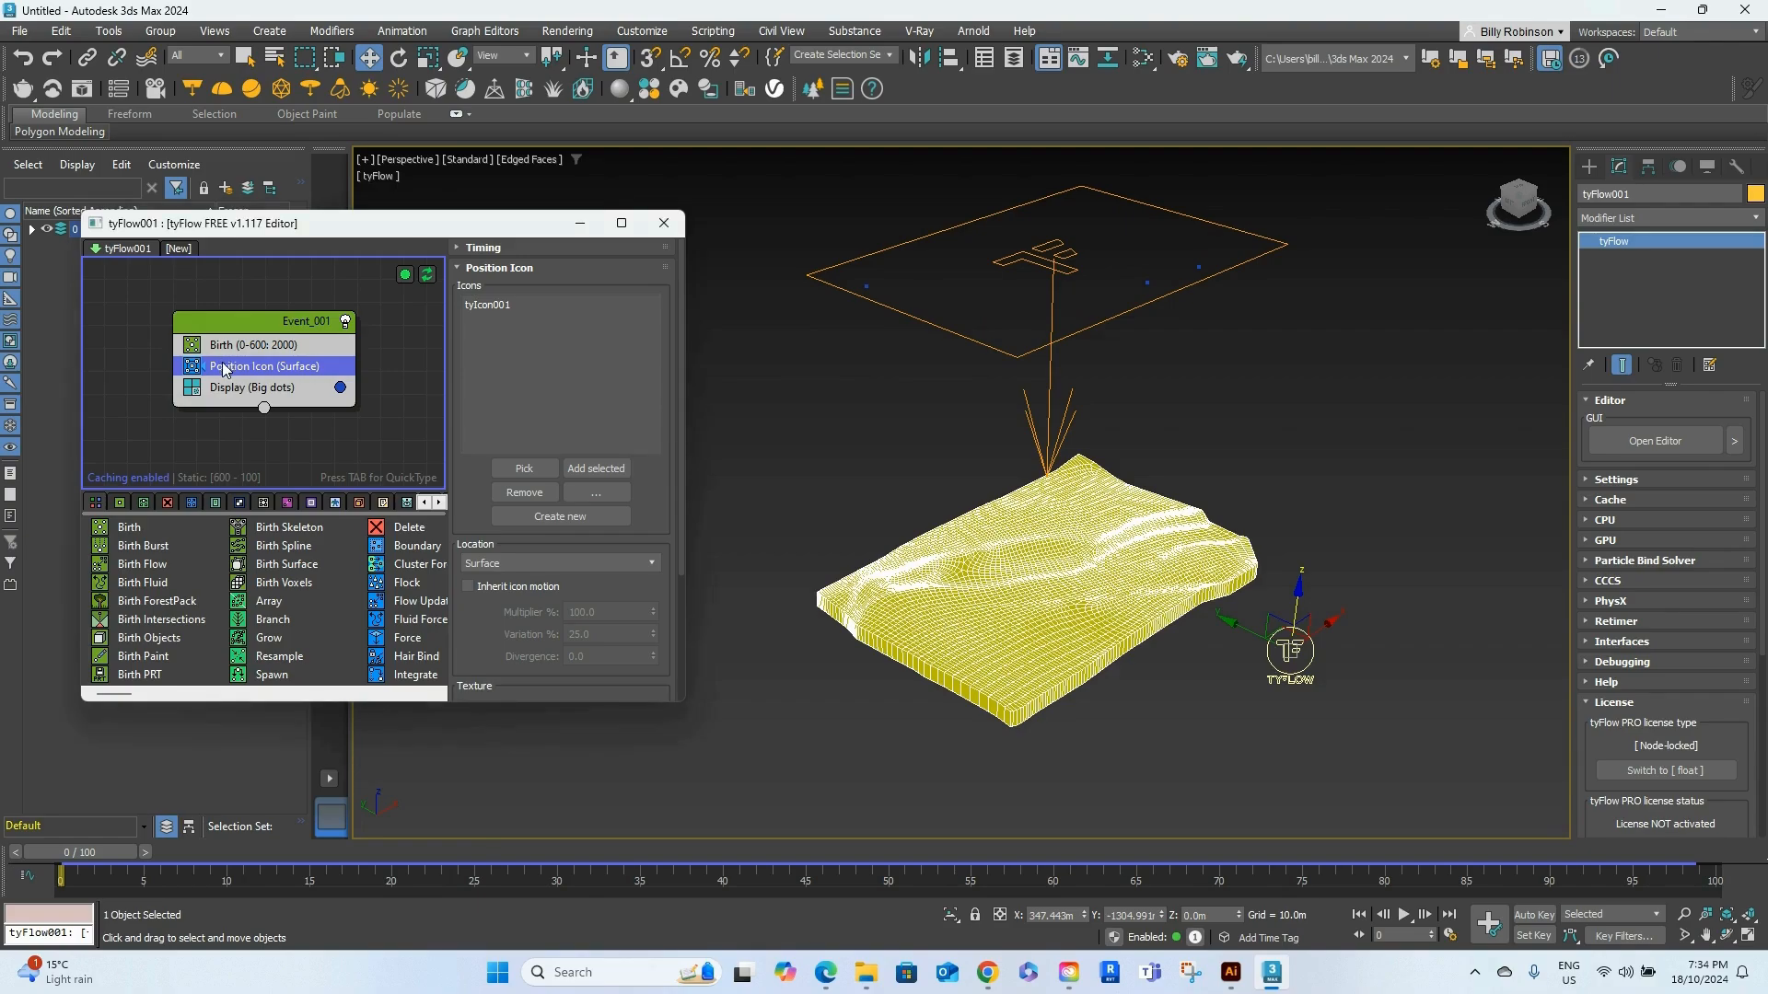
Add a Shape operator beneath Position Icon in the event
key("Tab")
type("sha")
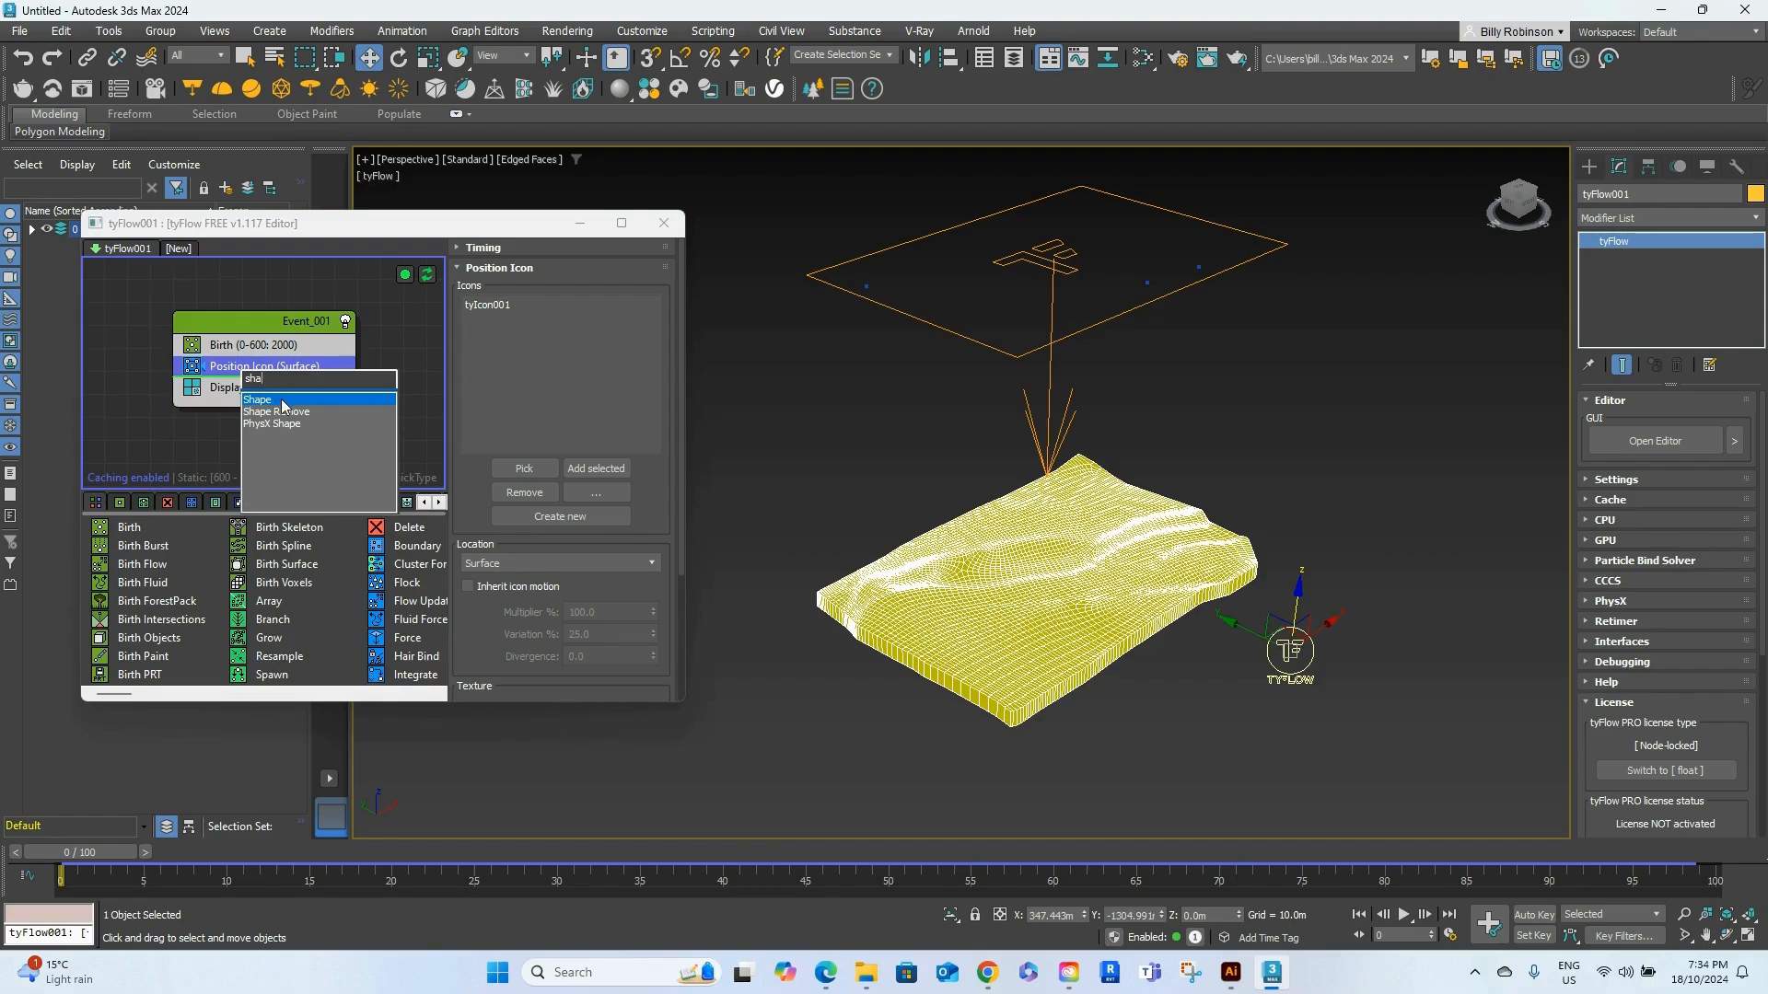
left_click(291, 401)
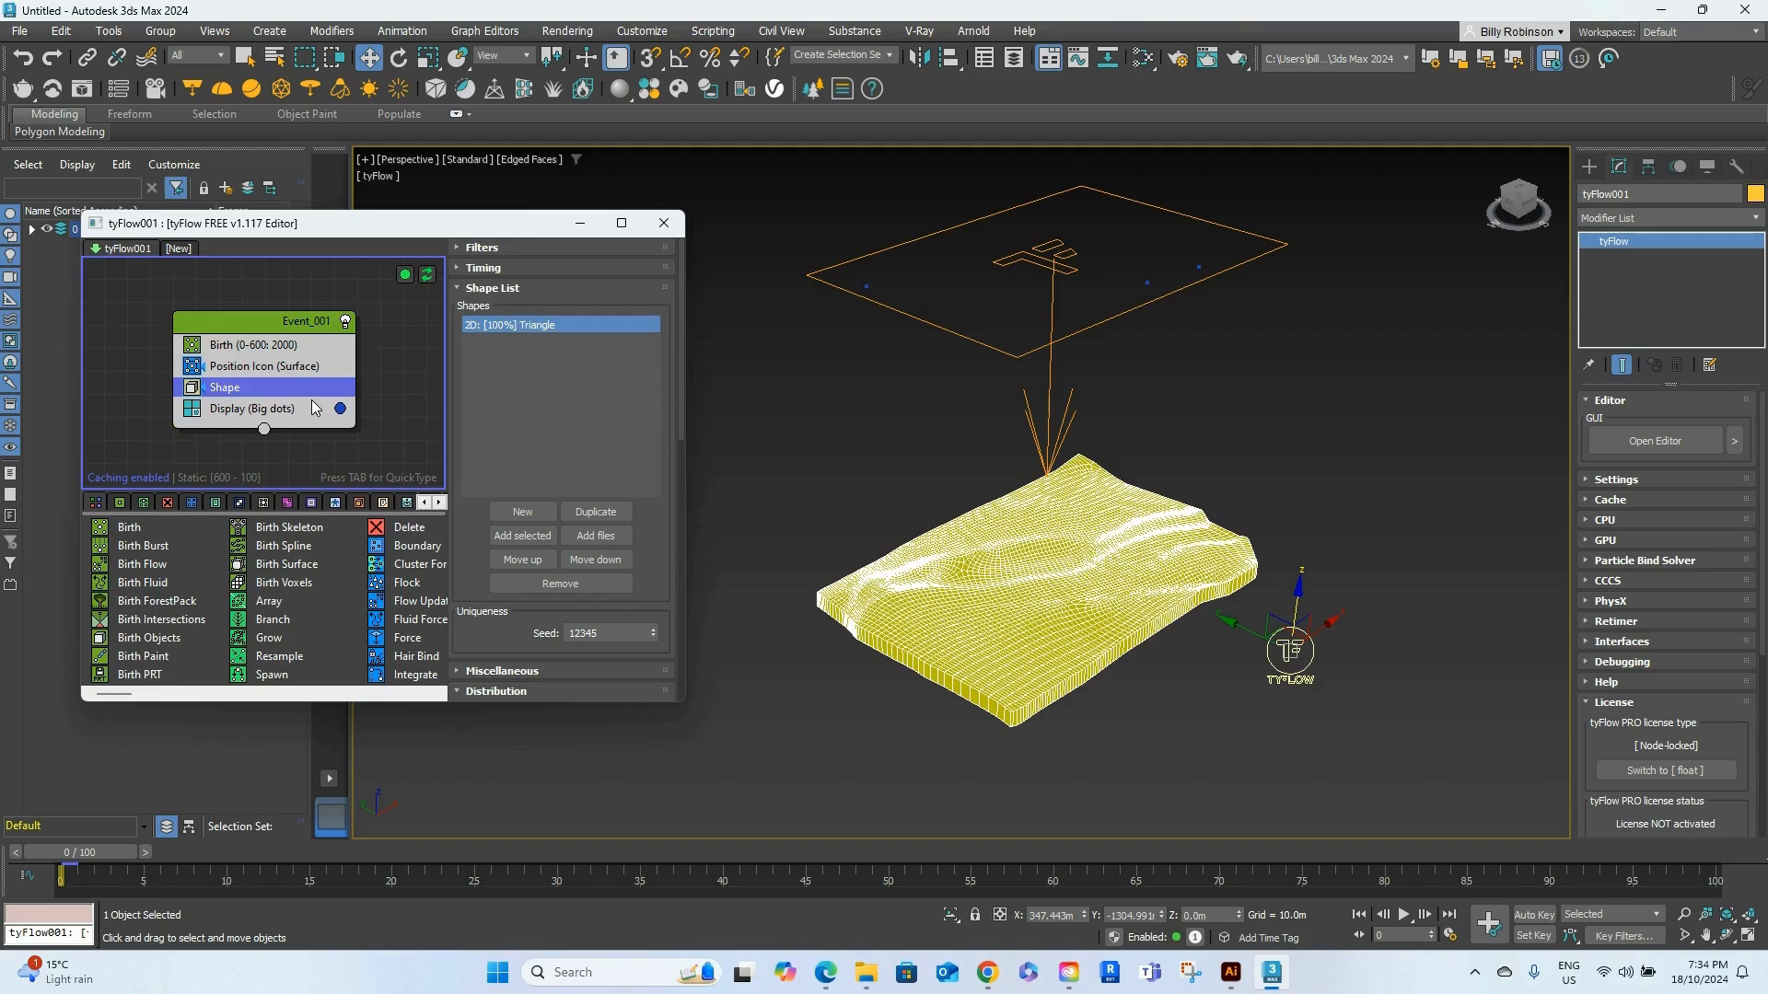
Try the 2D Circle mesh for the Shape operator
scroll(649, 598, "down", 8)
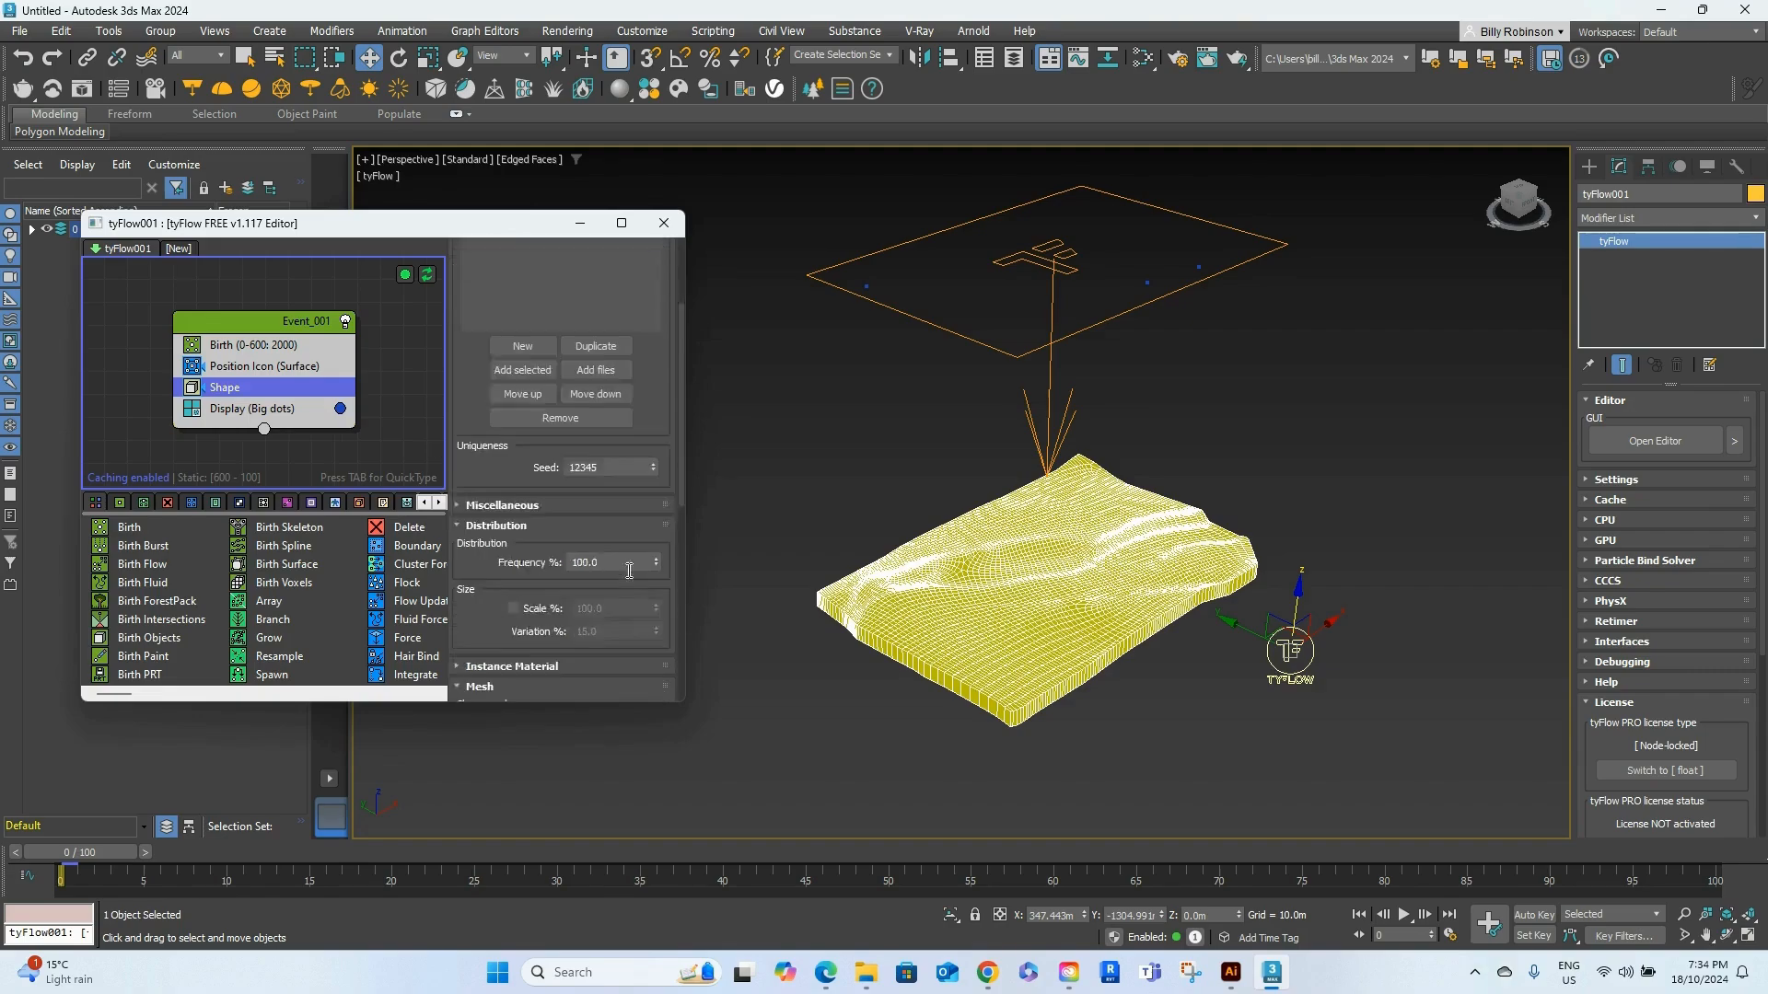
scroll(509, 615, "down", 1)
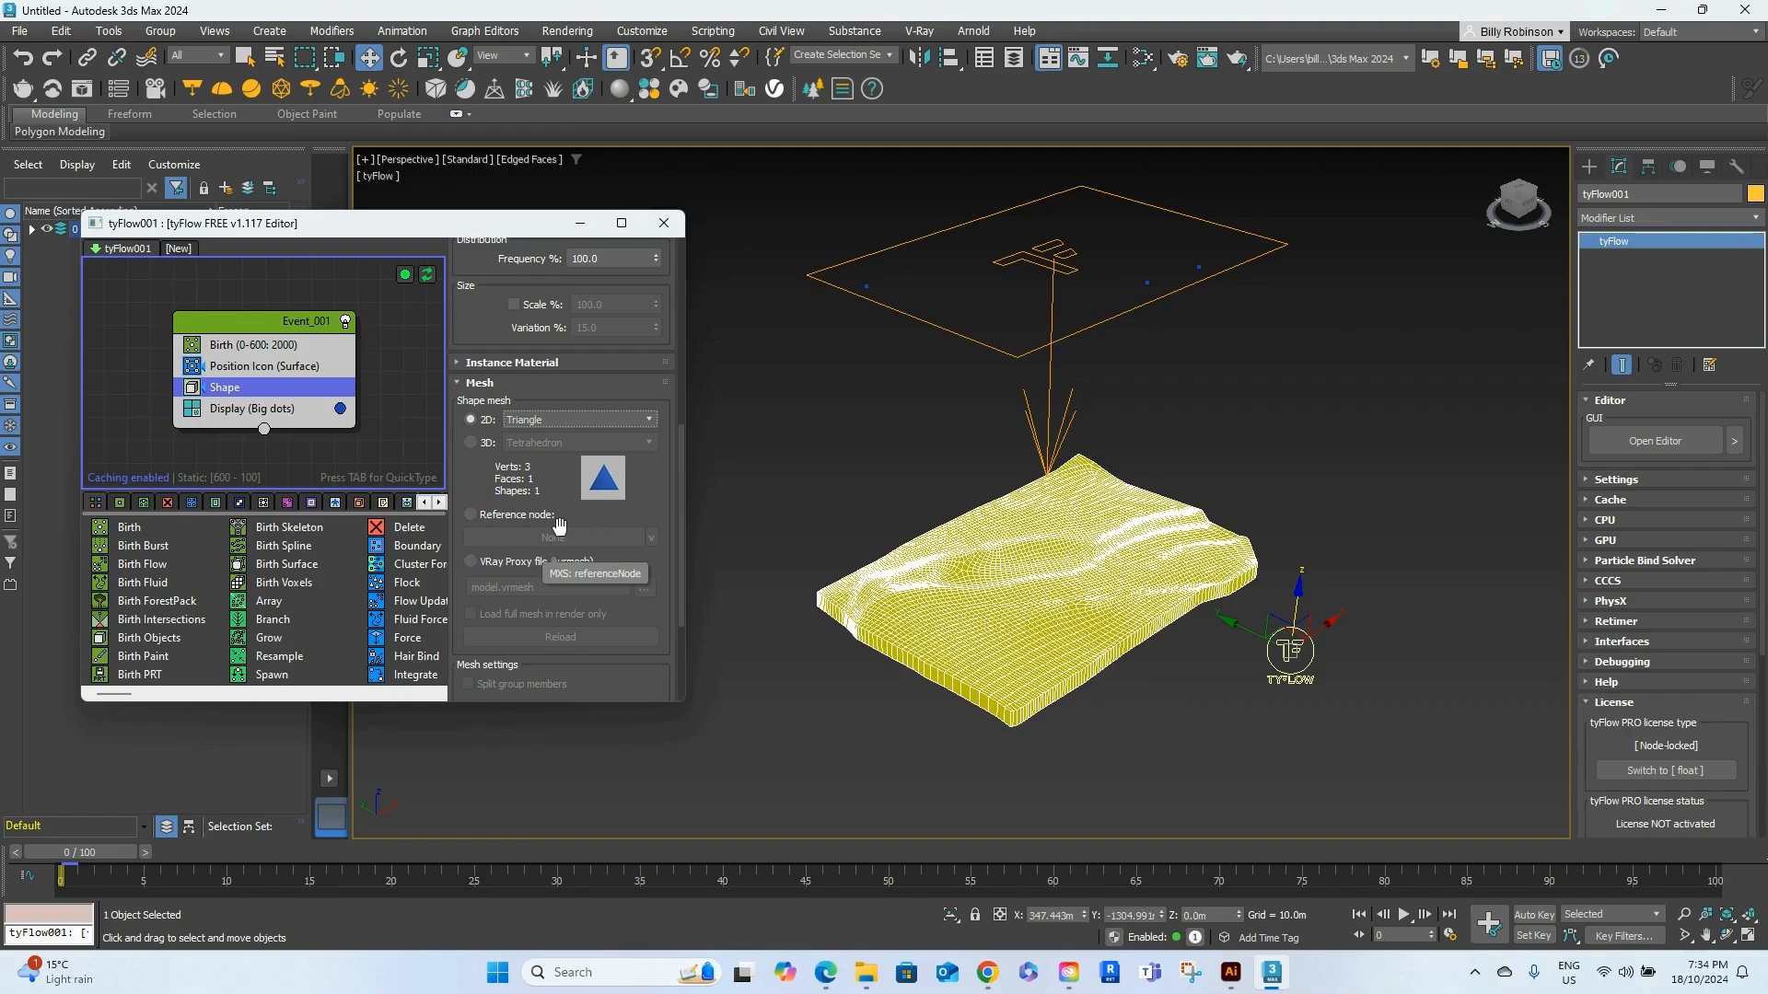
left_click(583, 421)
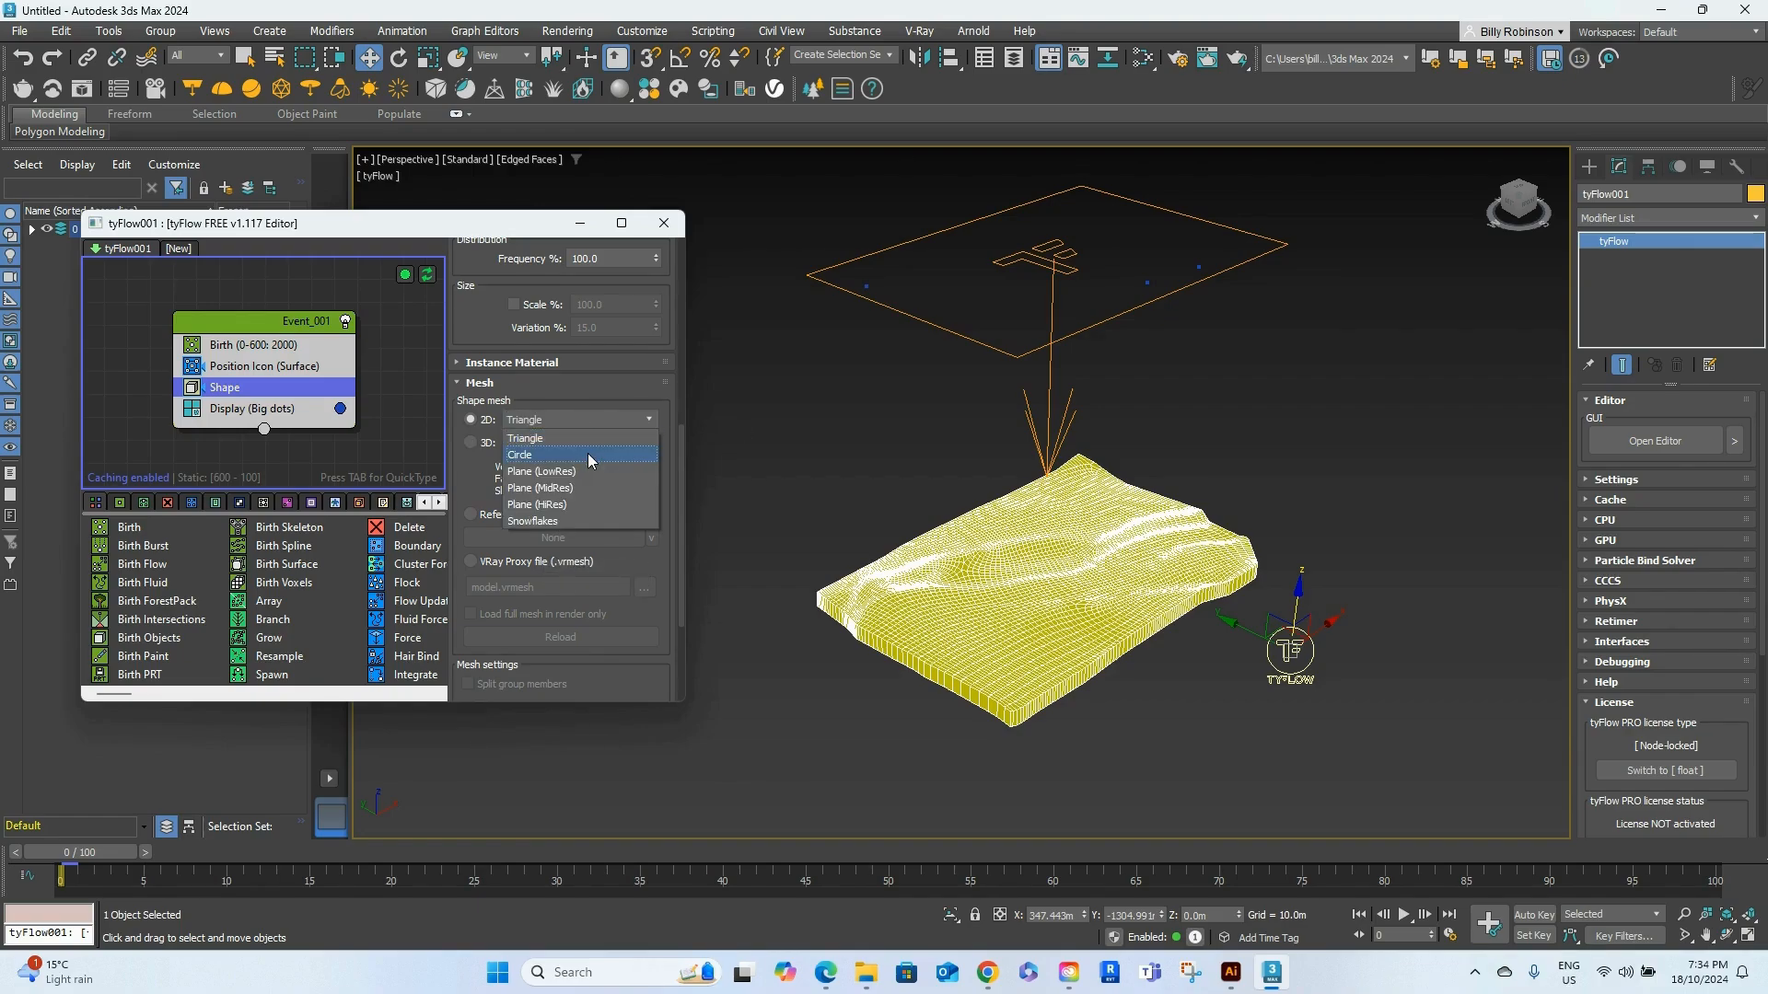
left_click(521, 454)
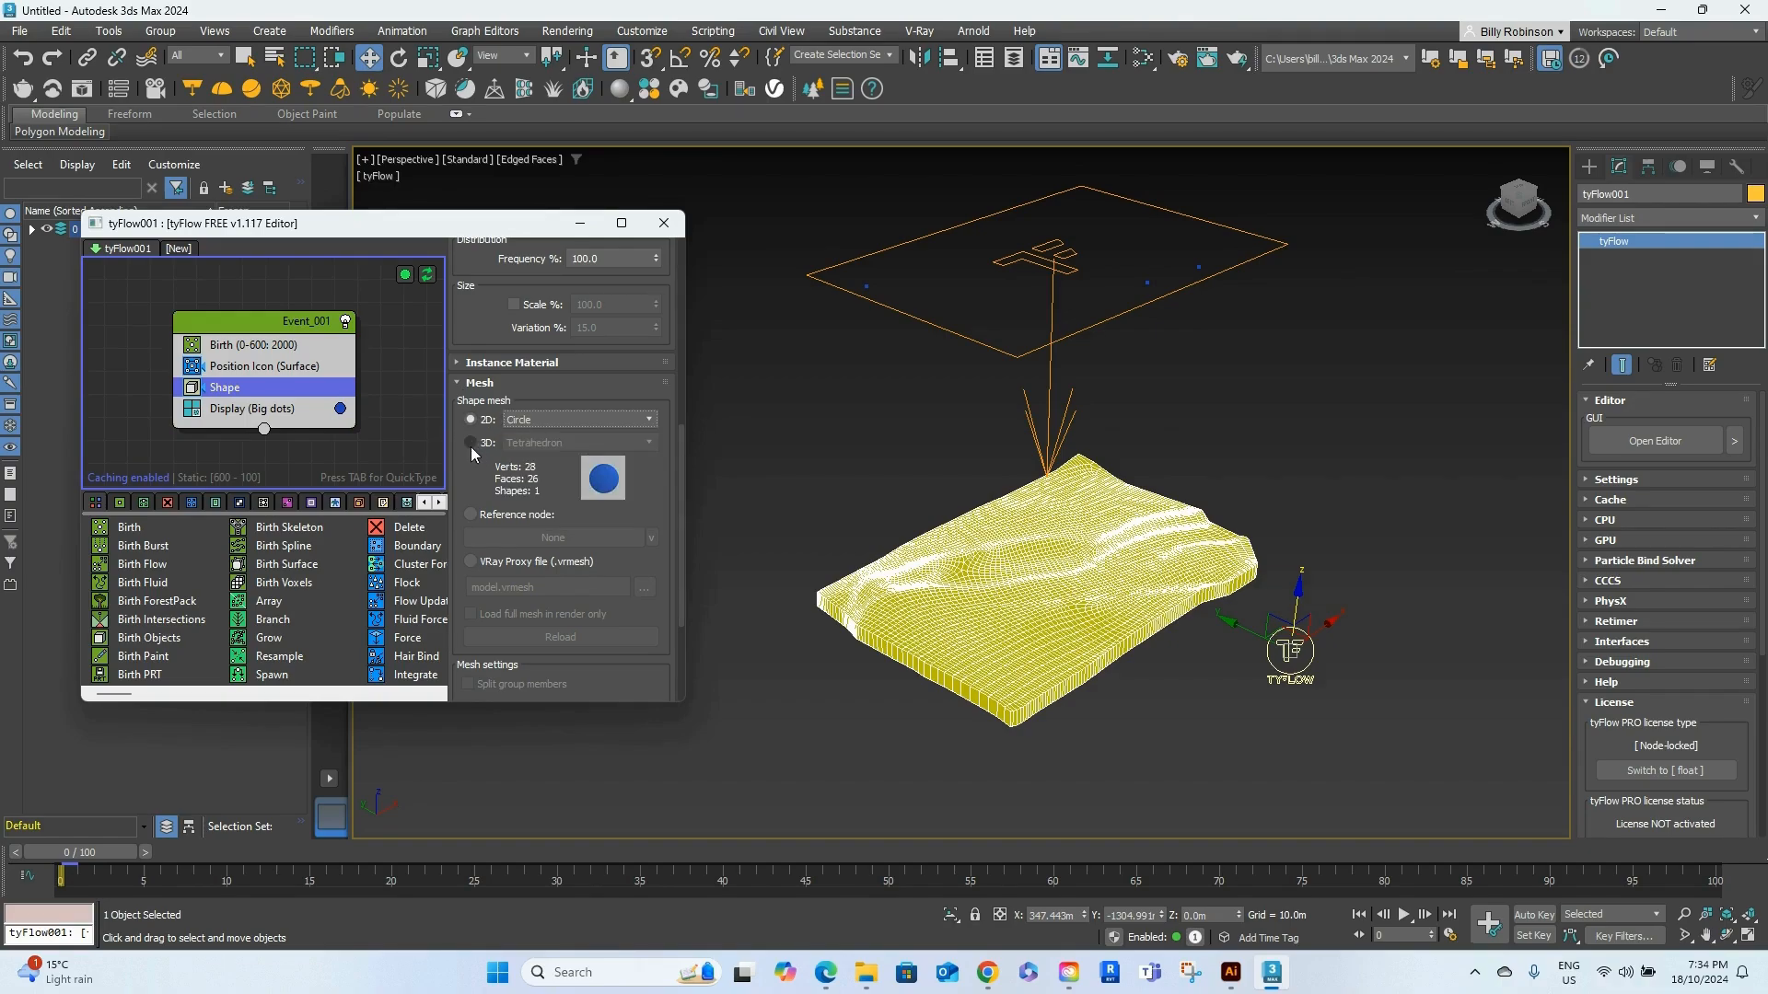
Set the Shape operator's mesh to the 3D Sphere (MidRes) option
left_click(470, 444)
left_click(544, 443)
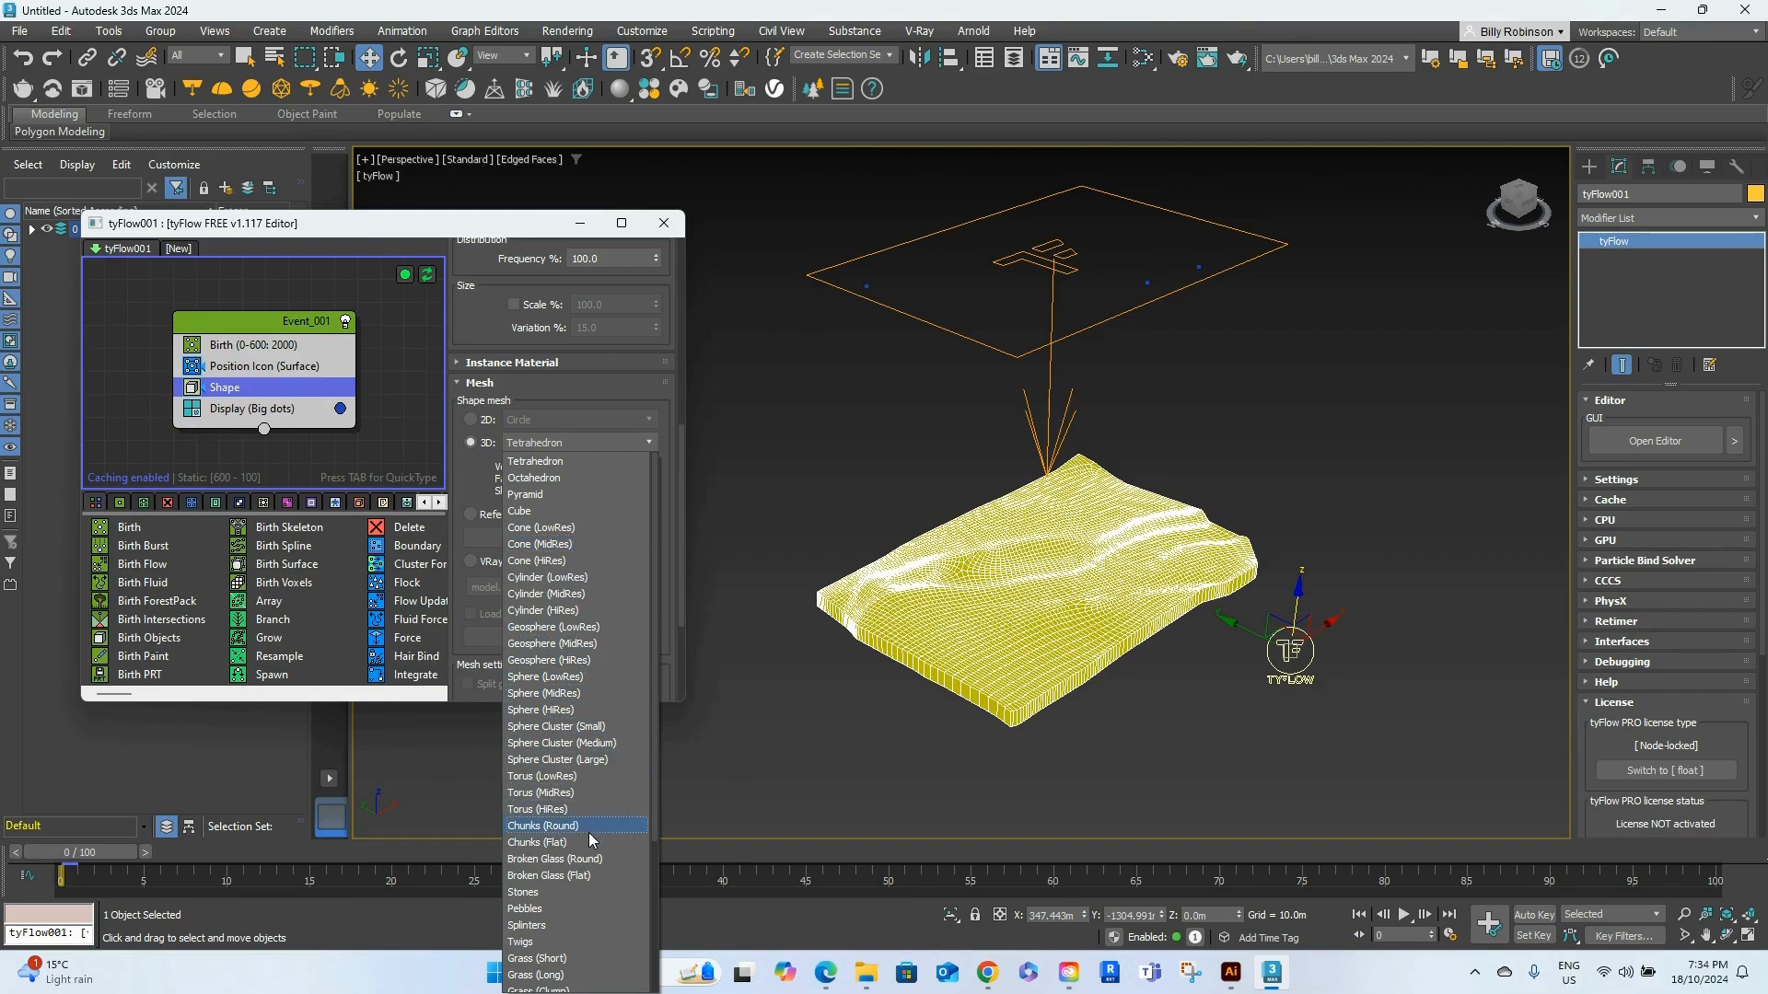
scroll(588, 832, "down", 4)
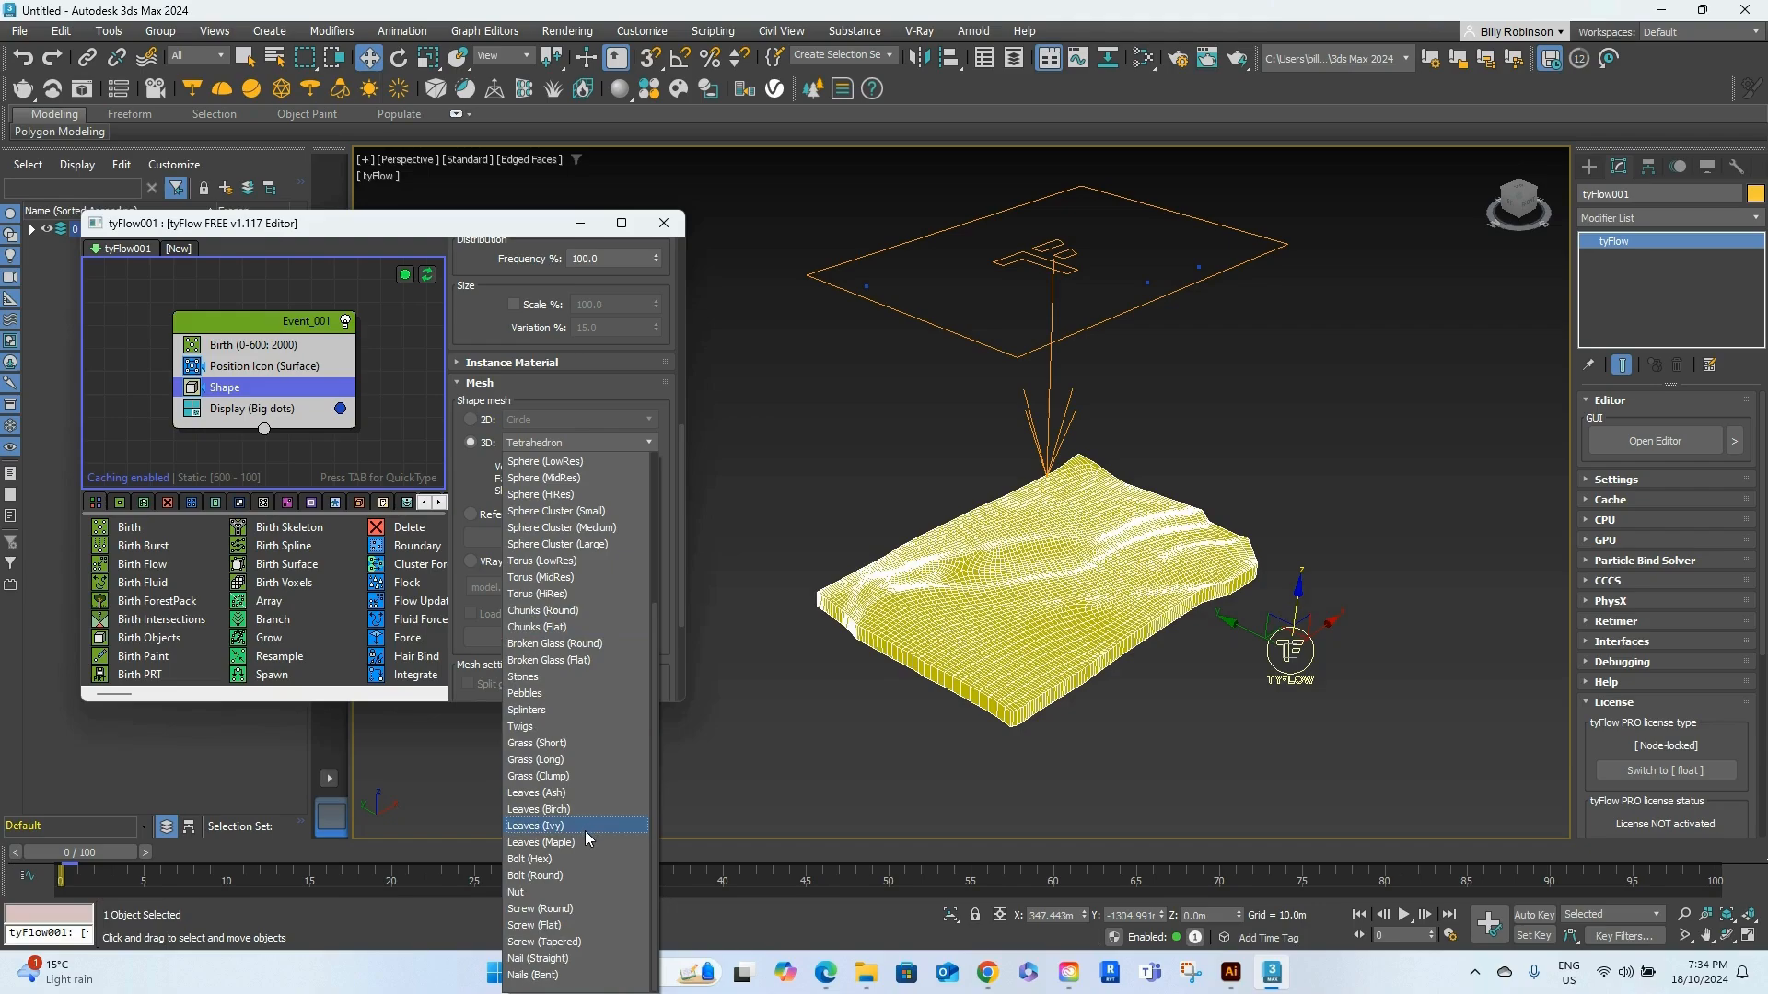
scroll(577, 727, "up", 3)
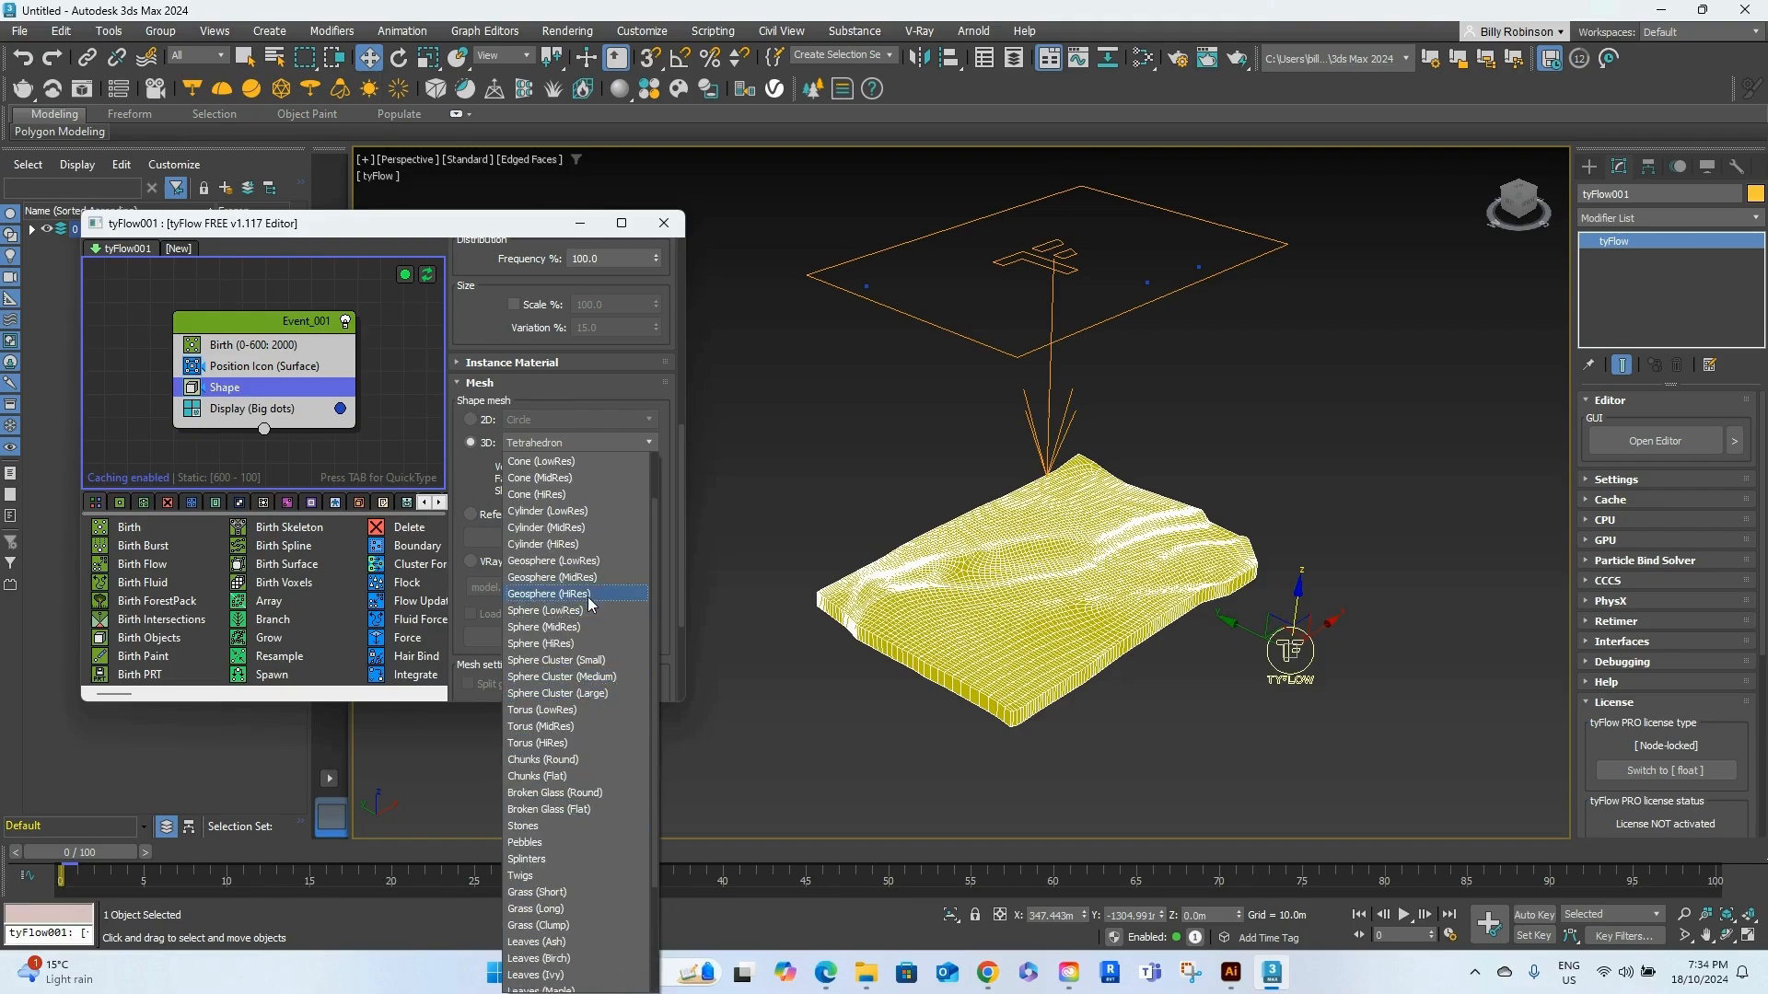
scroll(590, 615, "up", 1)
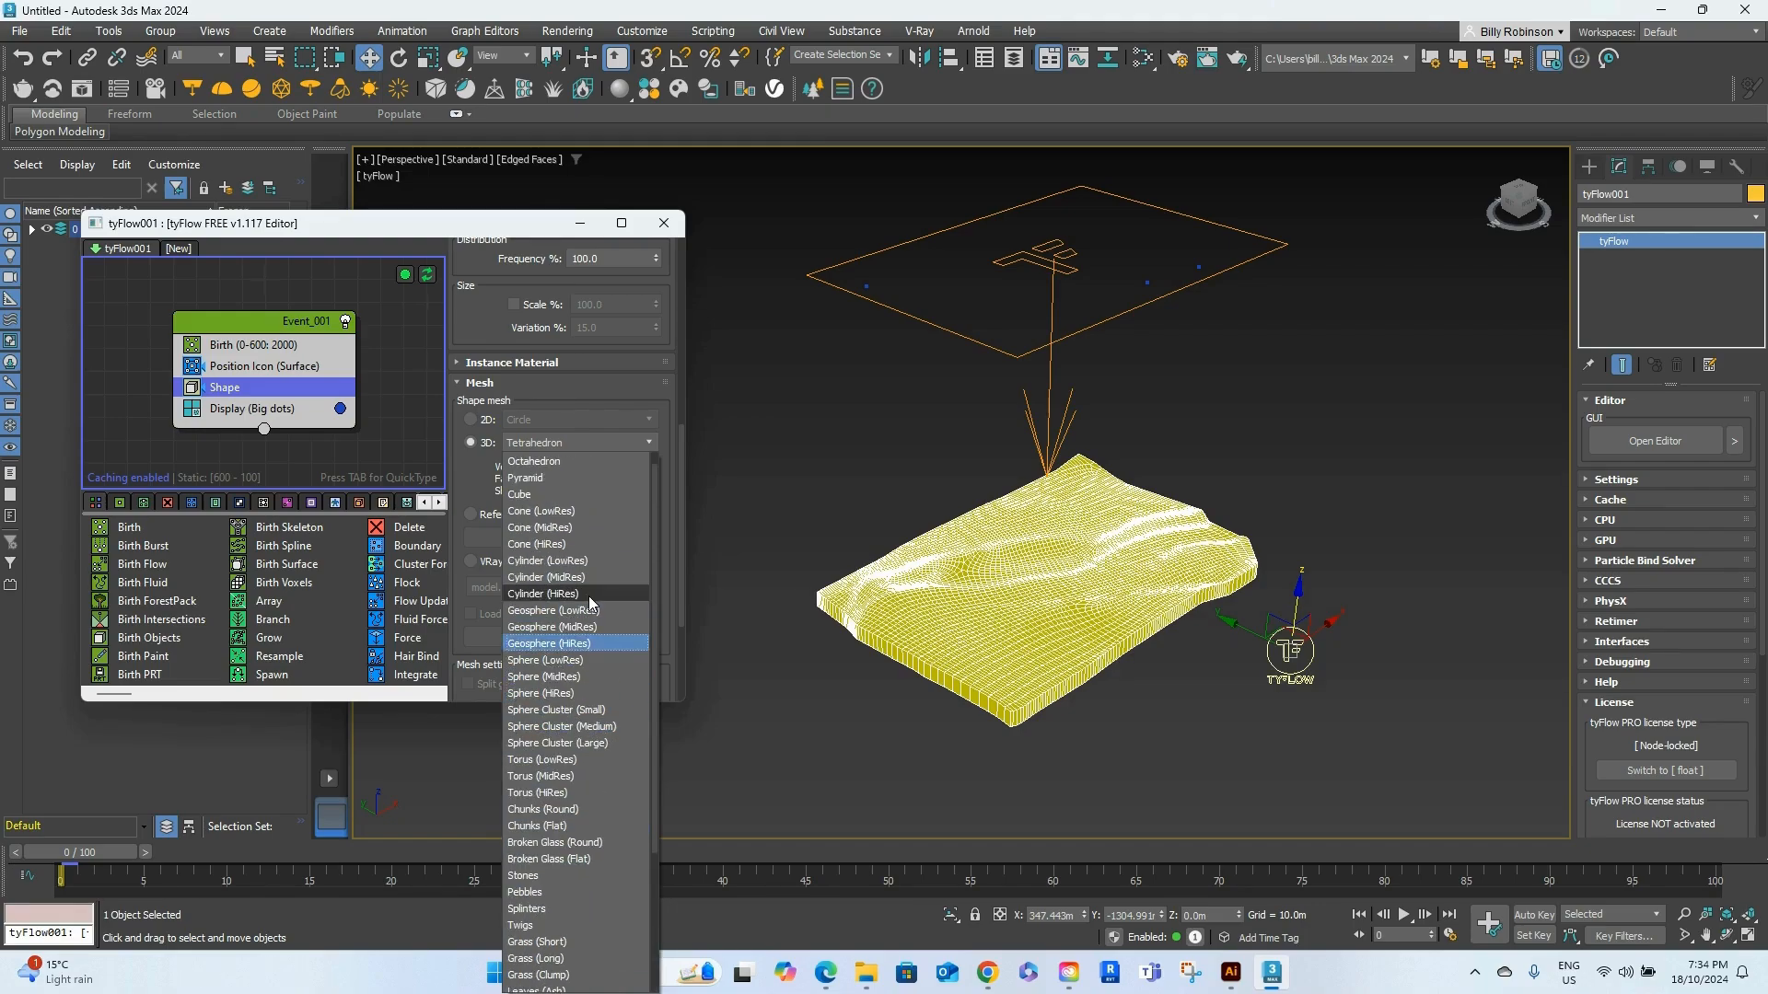
left_click(583, 678)
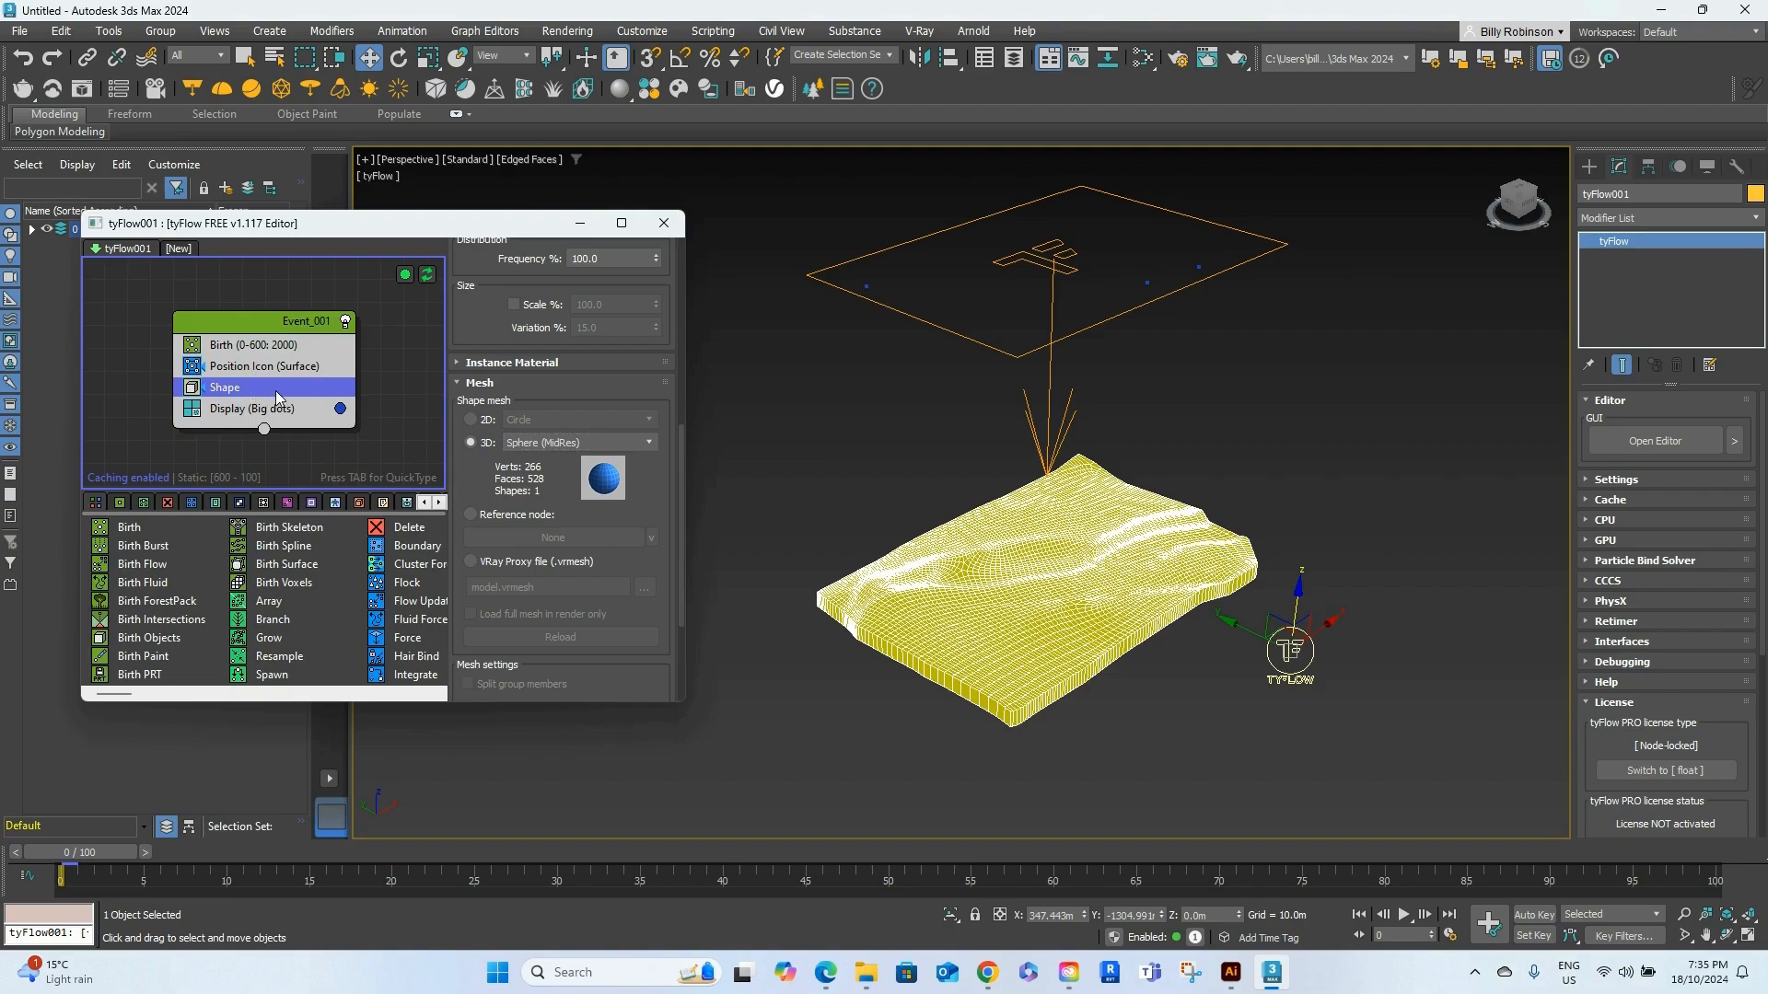
Add a Force operator beneath Shape and set its built-in gravity strength to -1.0 m
key("Tab")
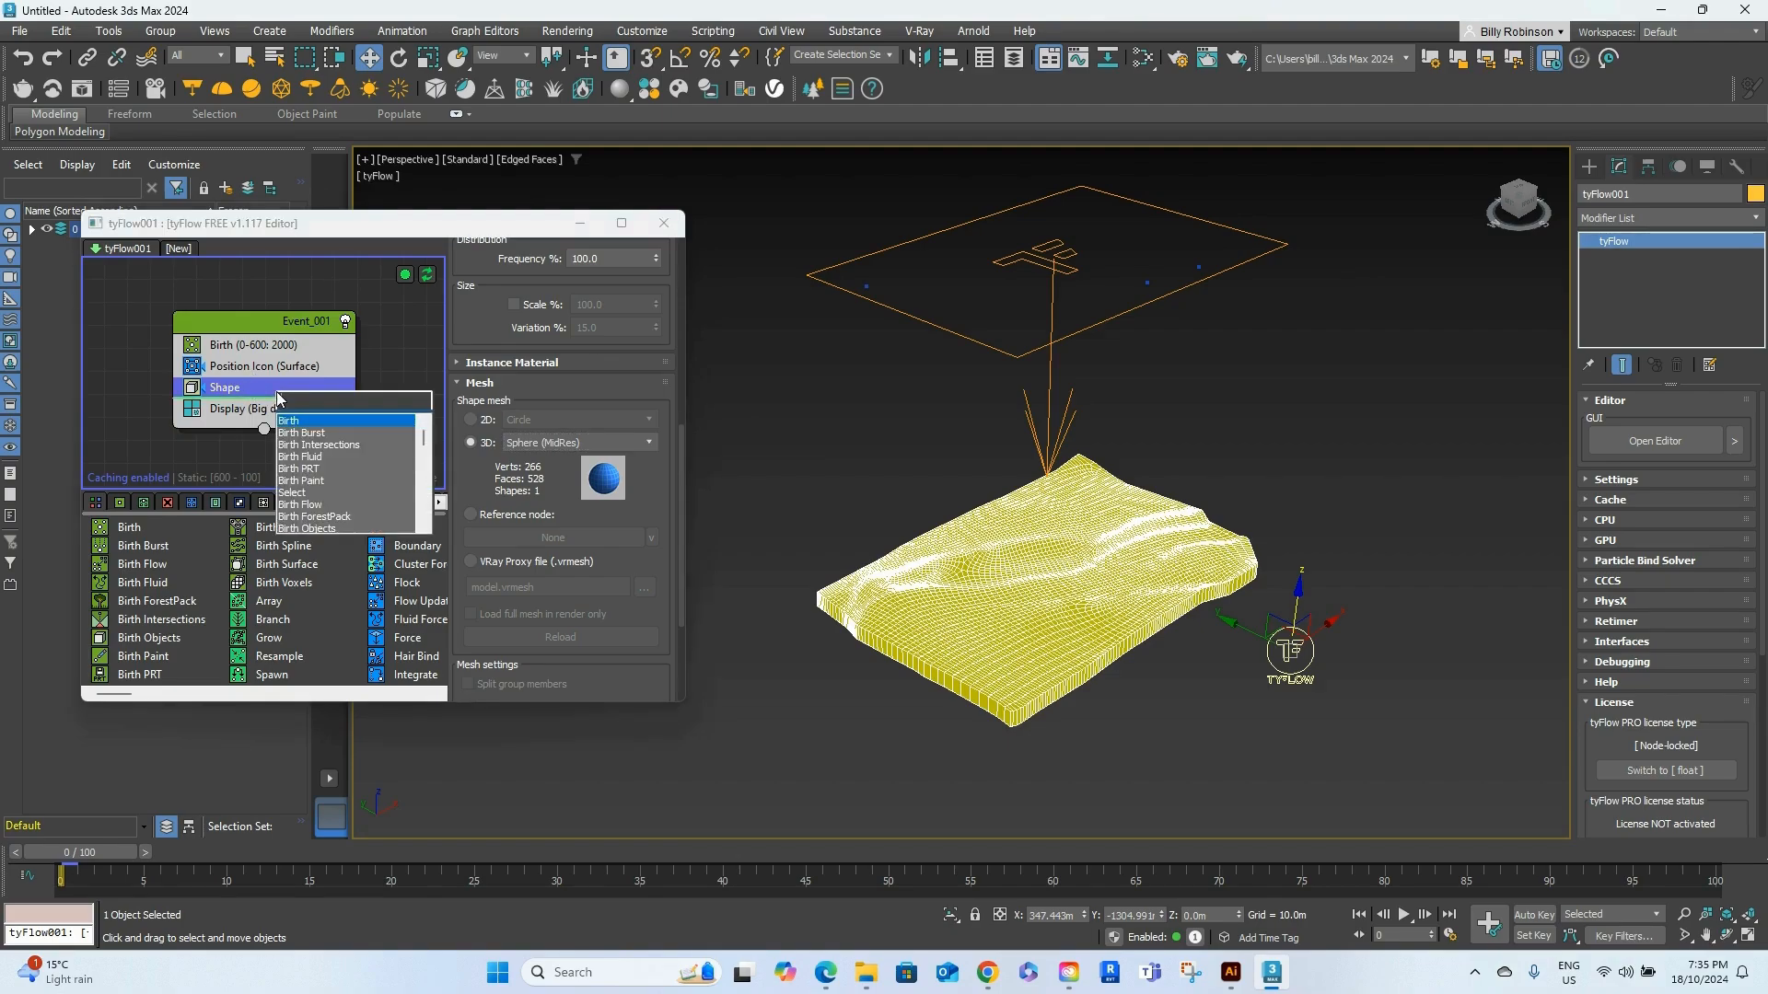
type("for")
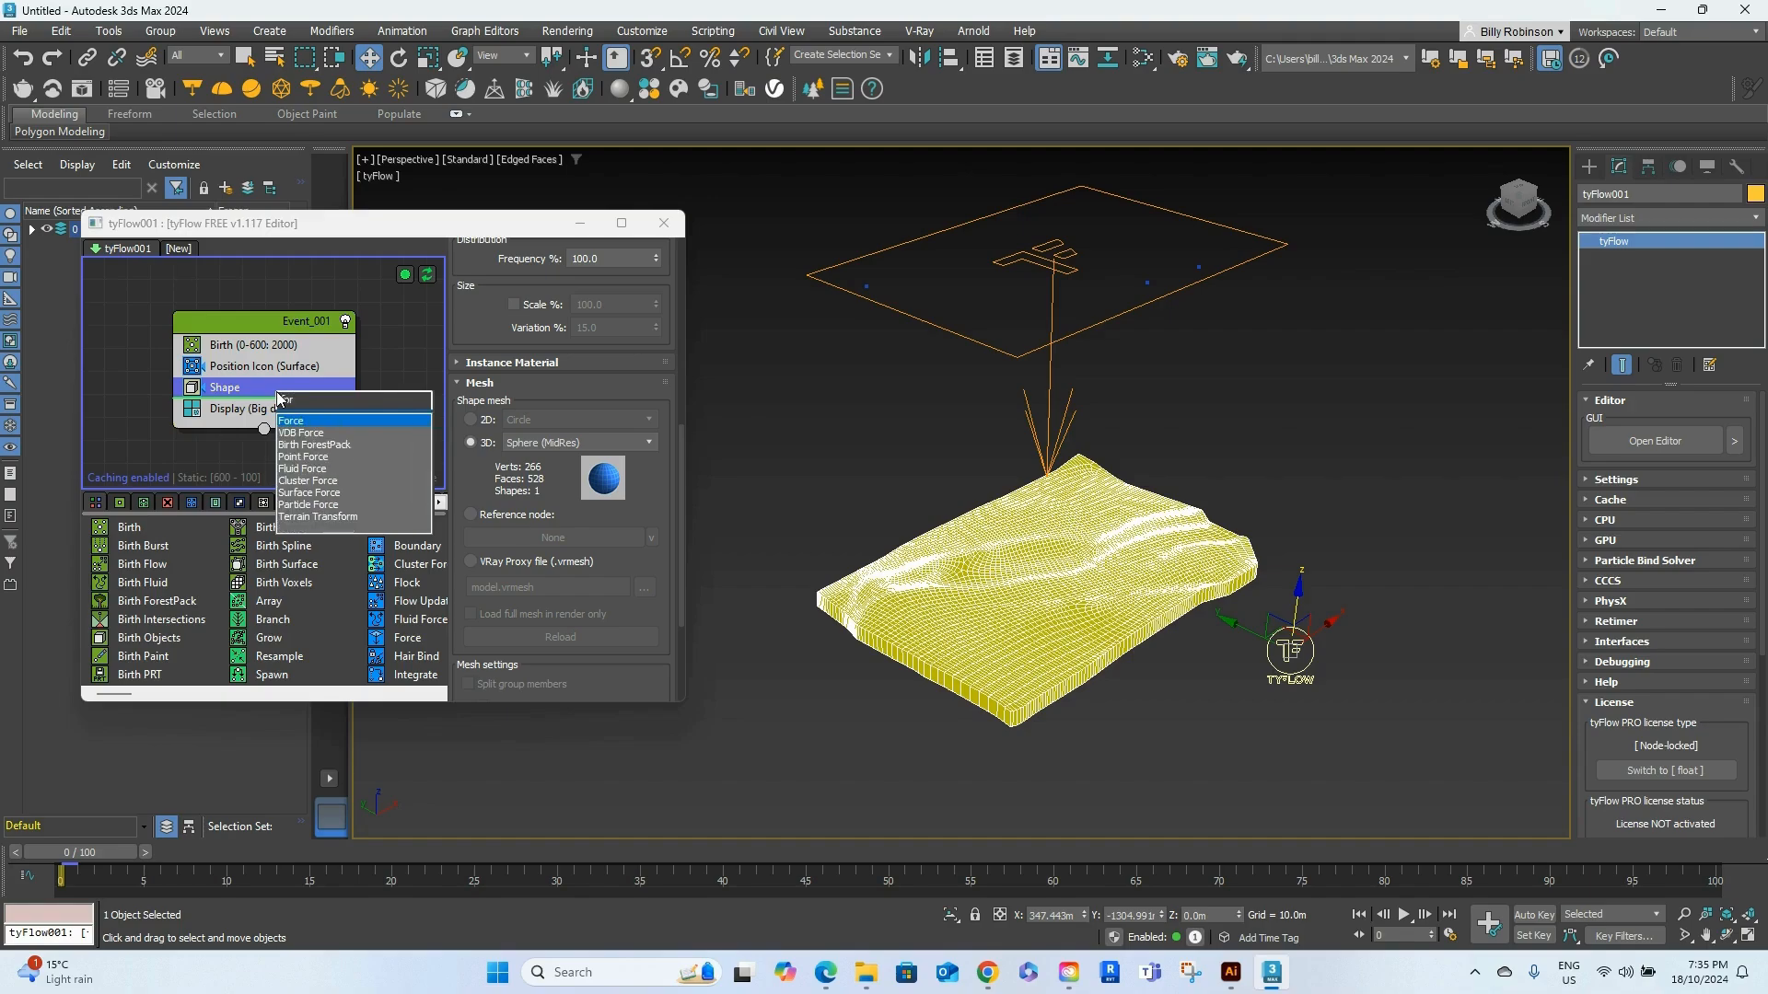
left_click(324, 422)
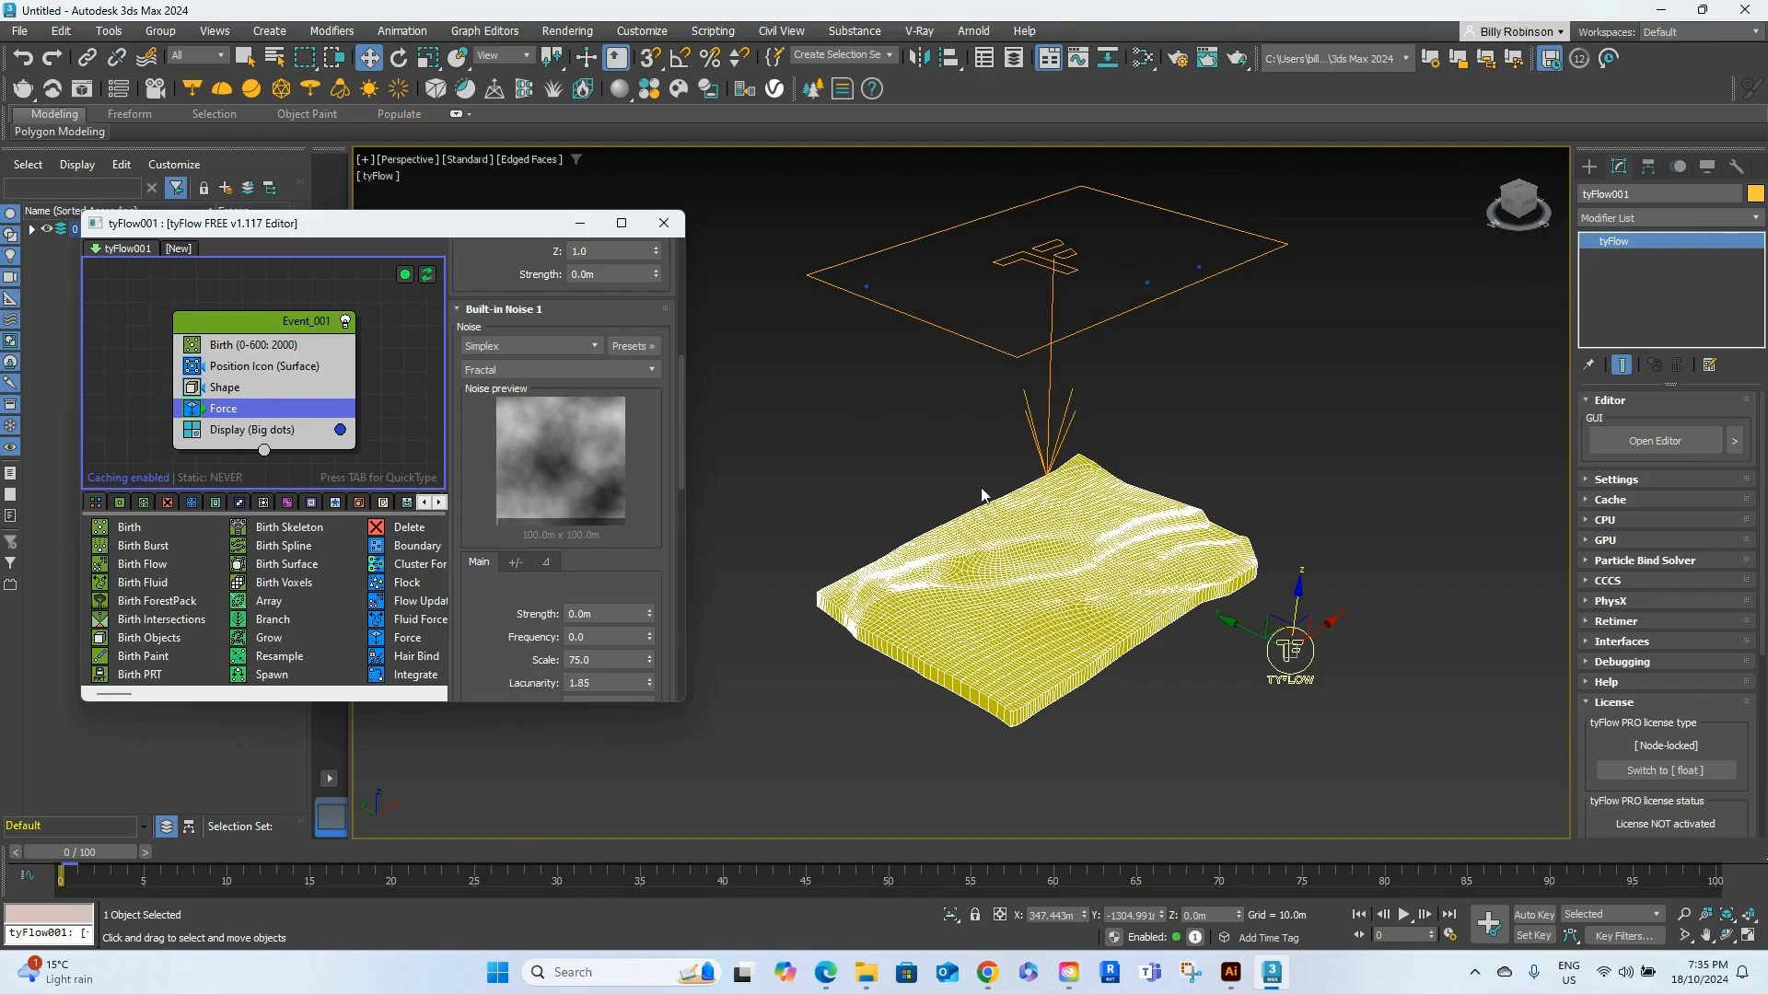
left_click_drag(680, 439, 661, 357)
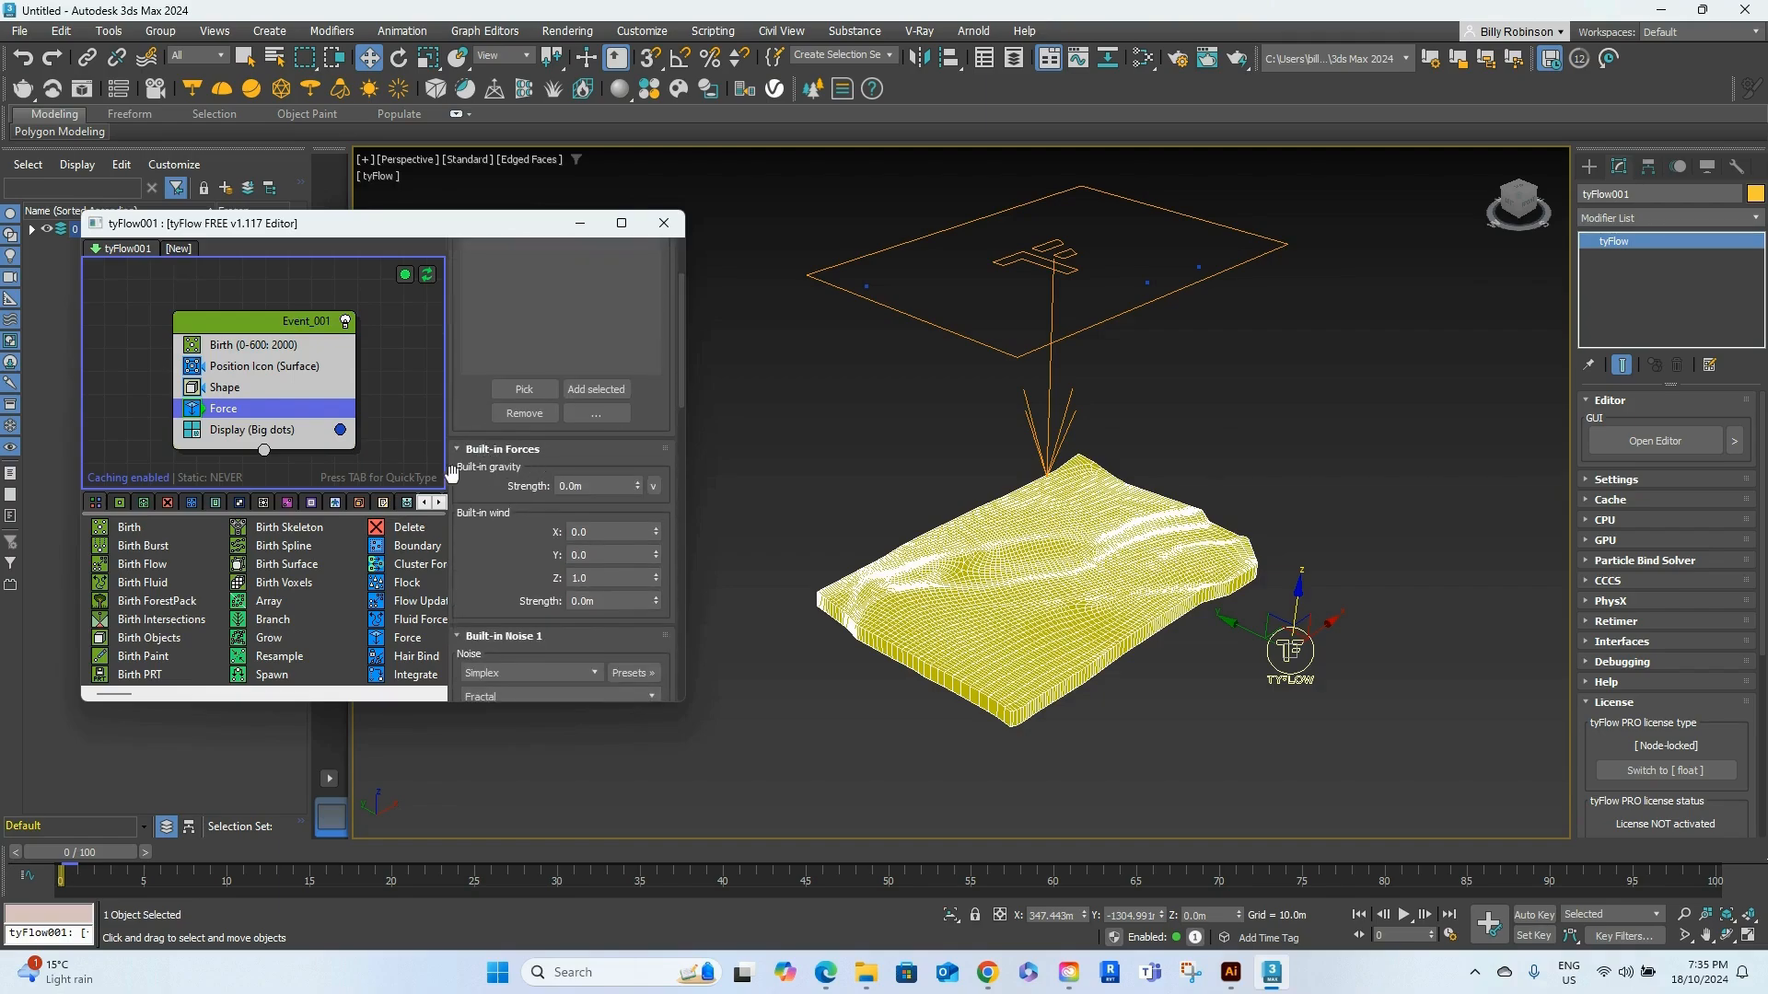
double_click(600, 486)
type("-1")
key("Return")
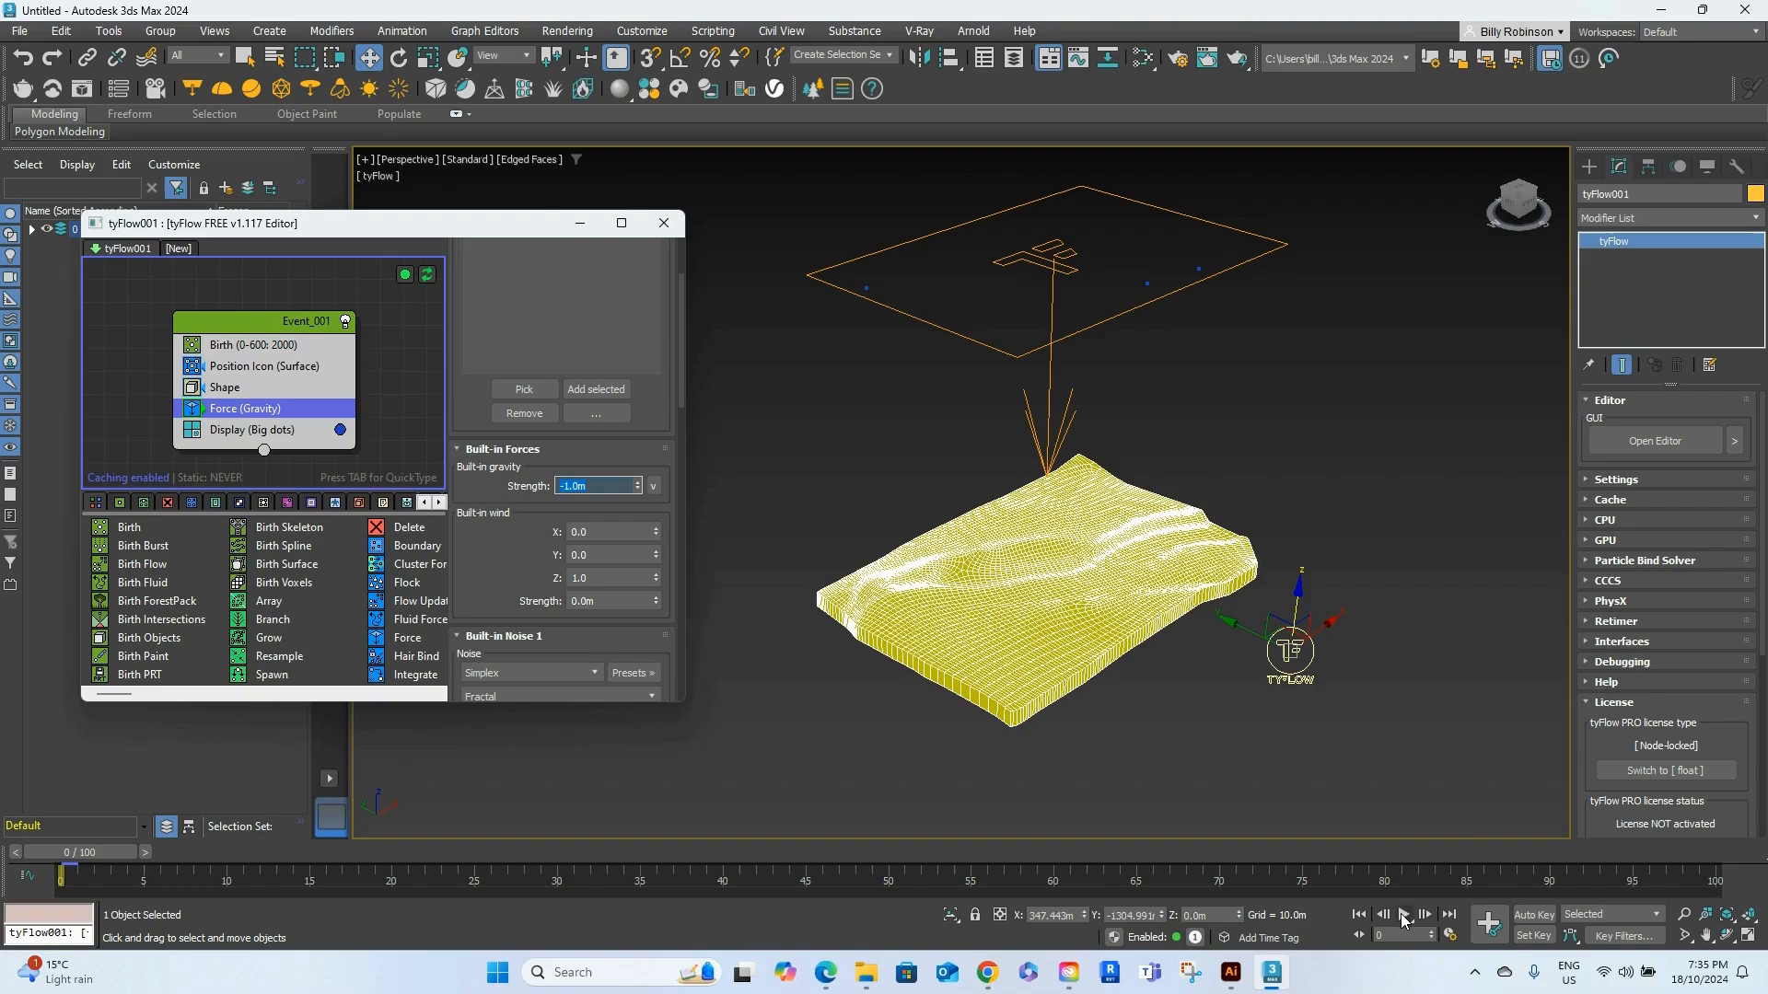
Play the animation to check how the particles move under gravity, and return to frame 0
left_click(1404, 914)
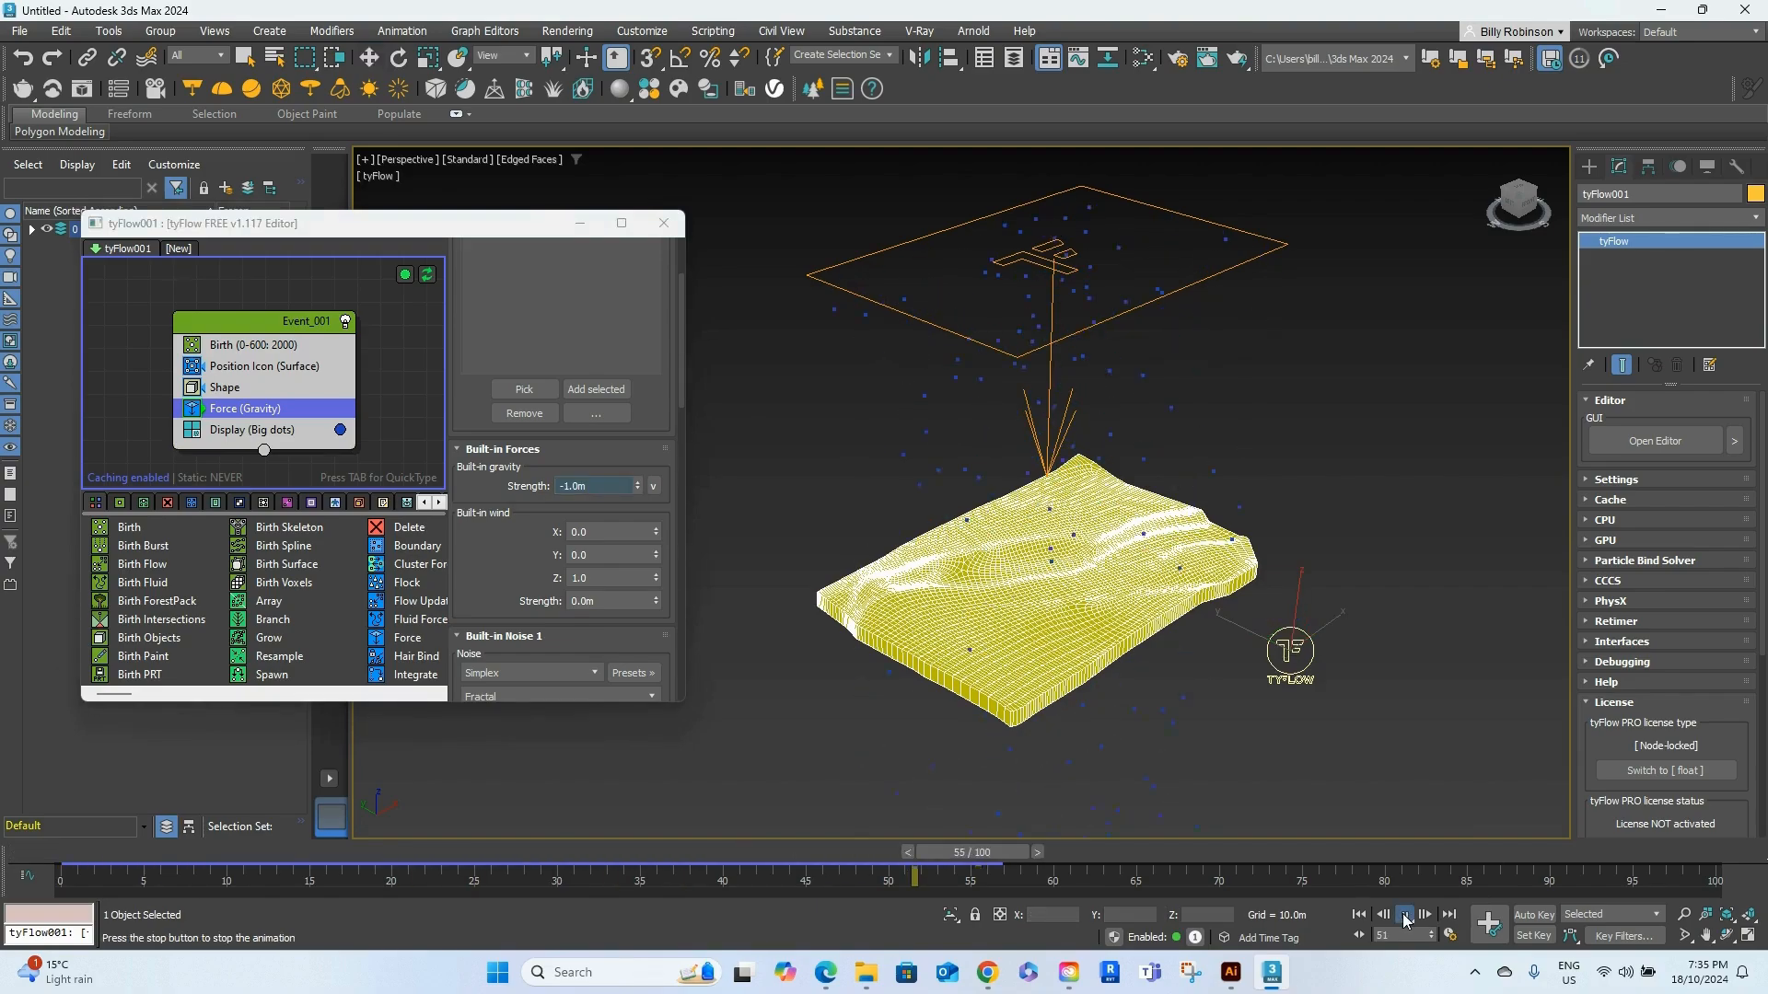
left_click(1404, 914)
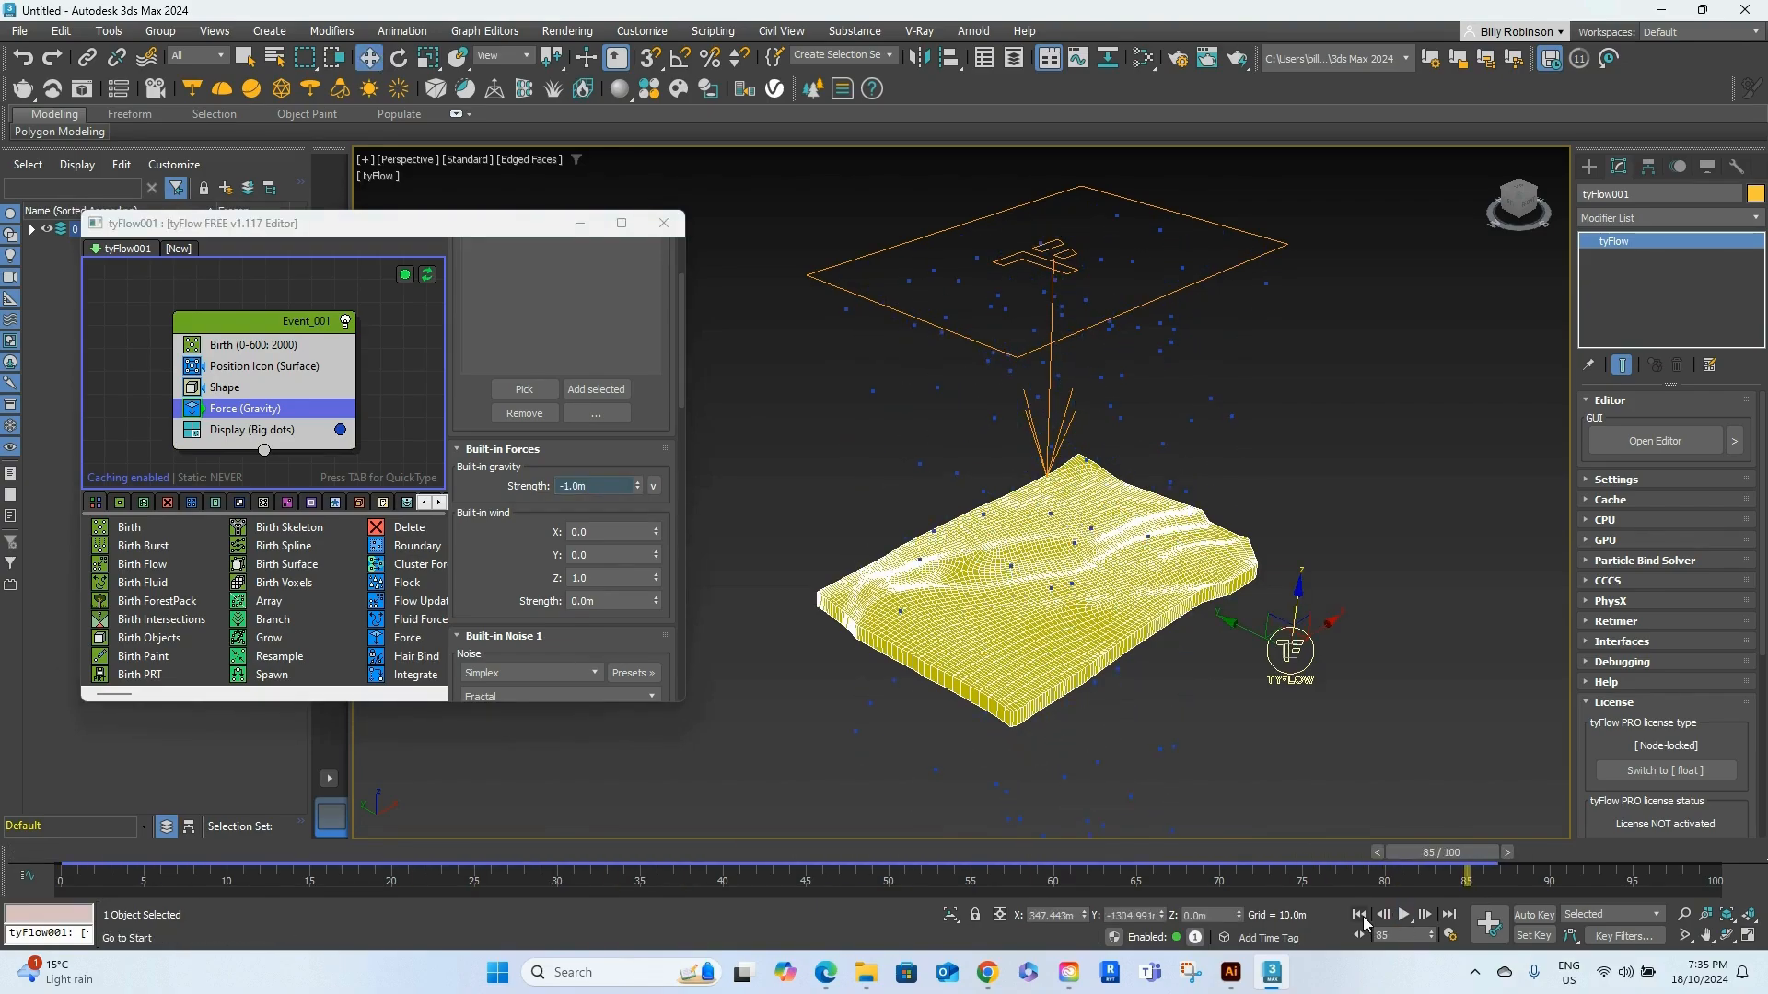
left_click(1359, 915)
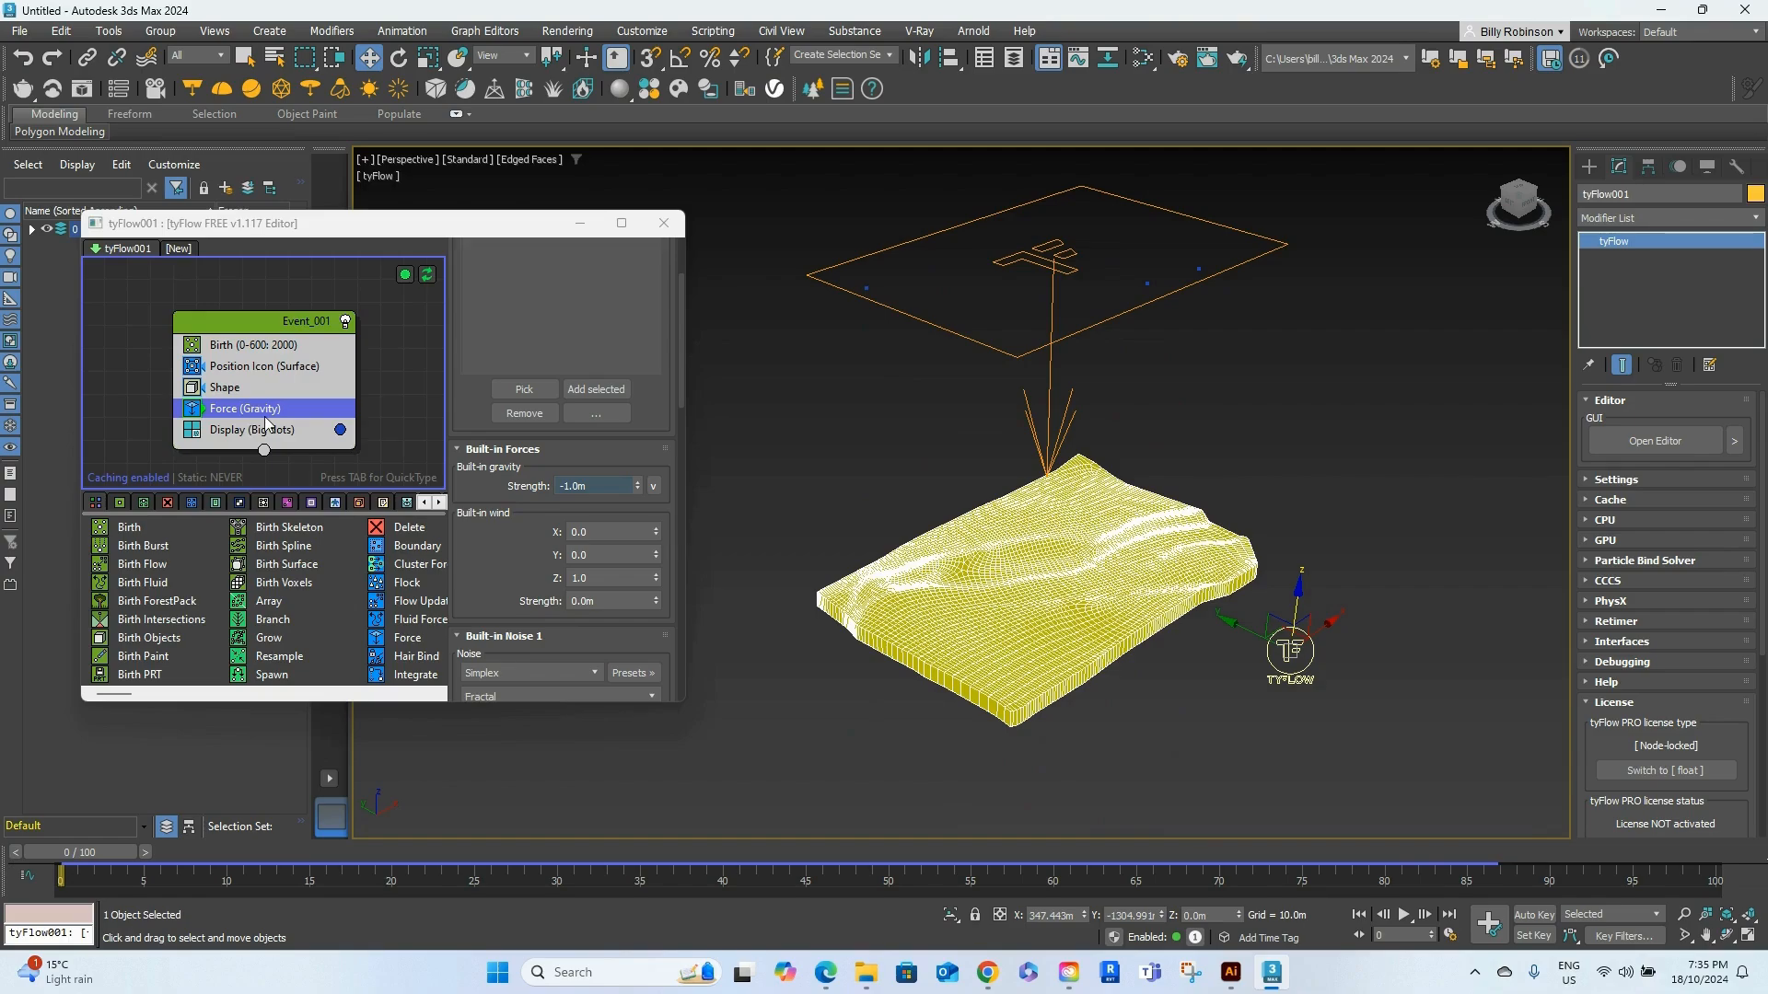
Add a Rotation operator beneath Force and set its orientation to Align to travel direction
key("Tab")
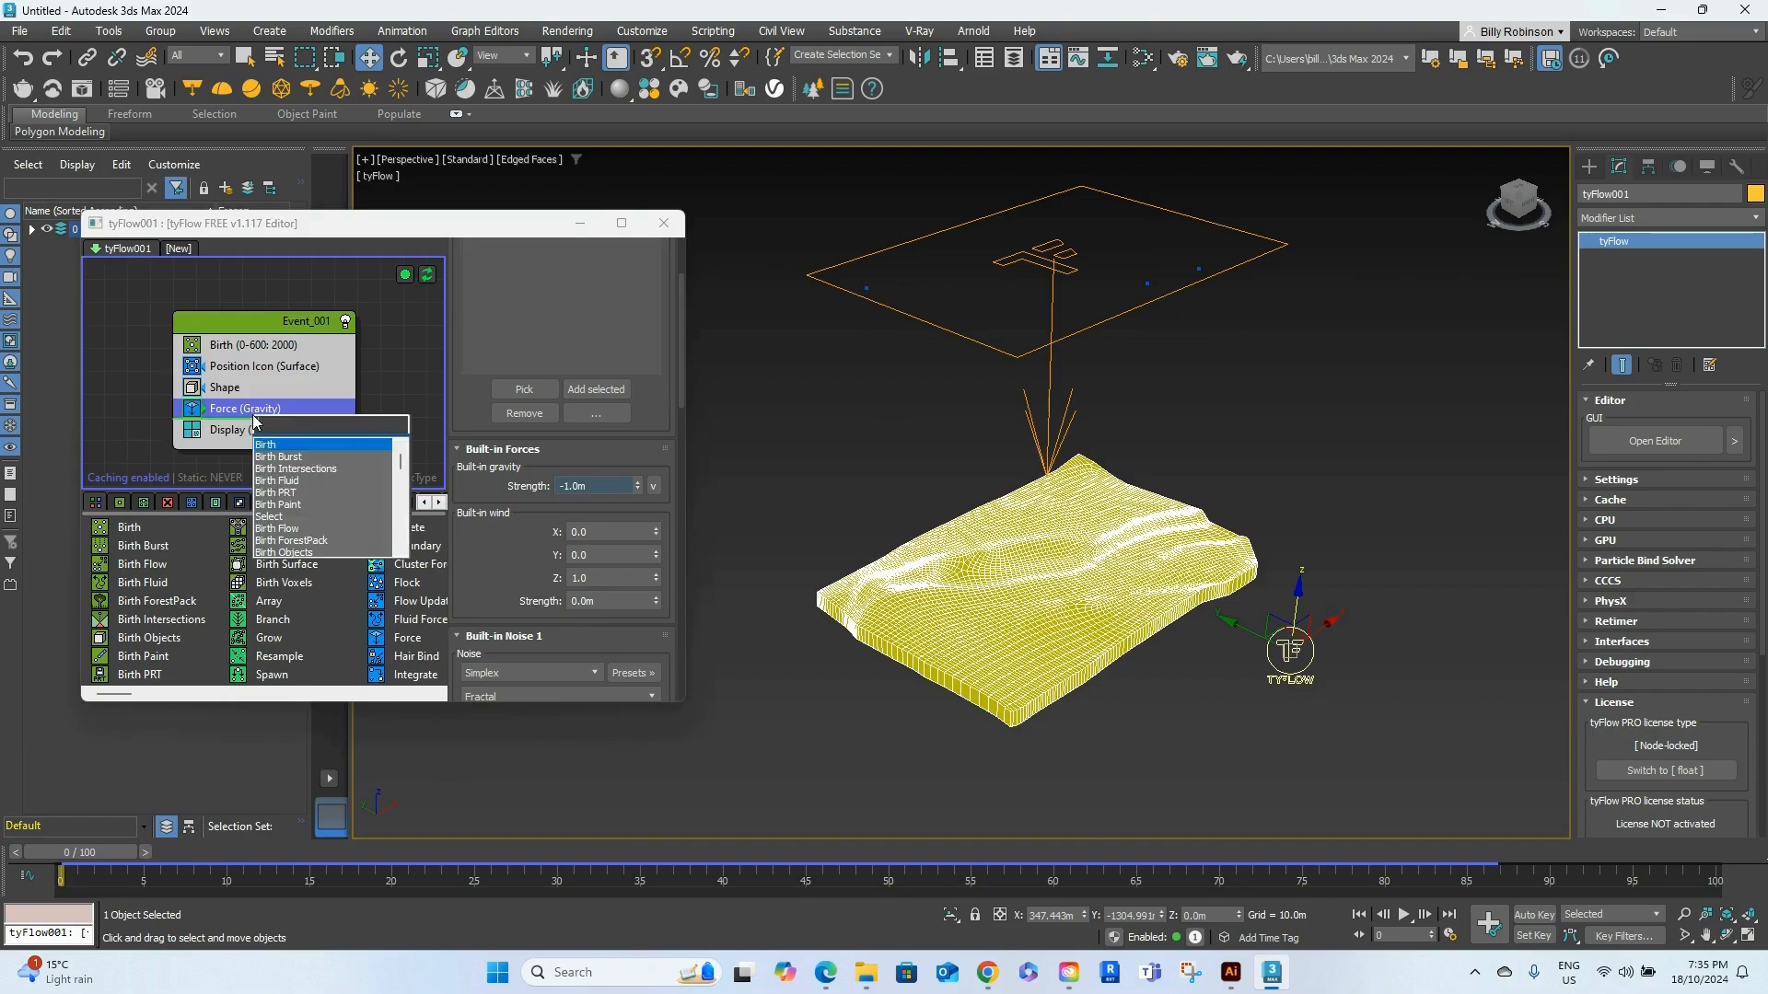
type("rot")
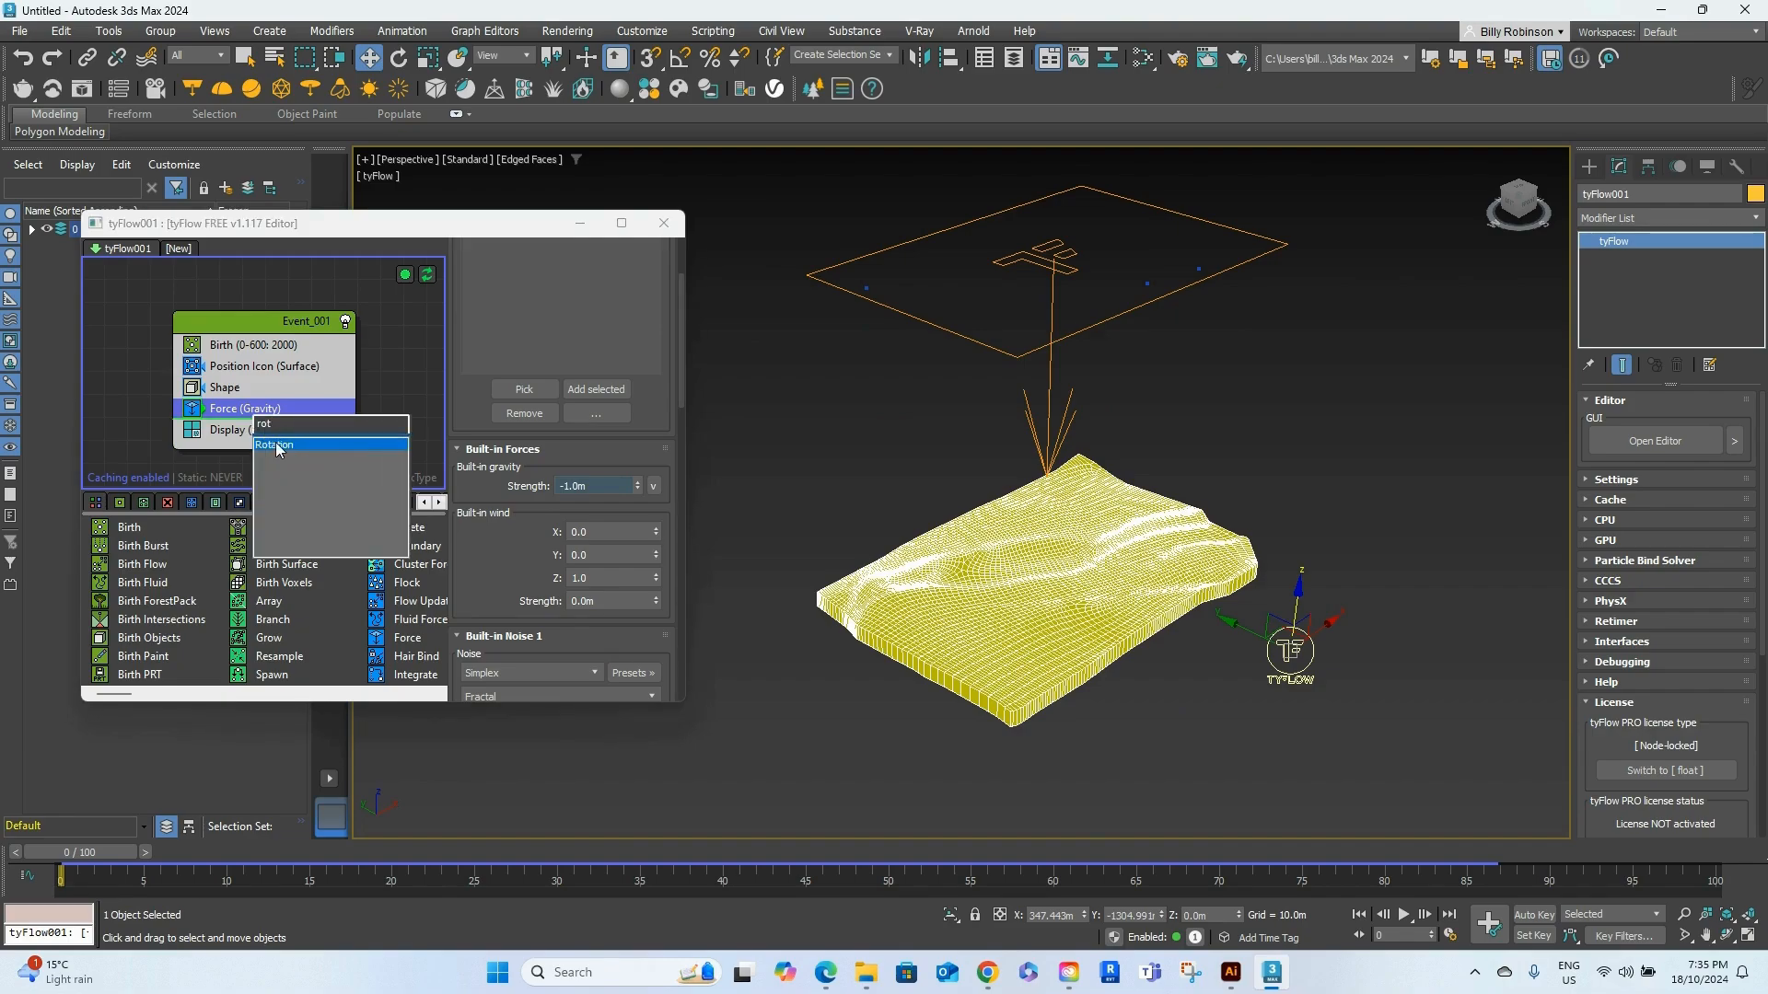
left_click(276, 446)
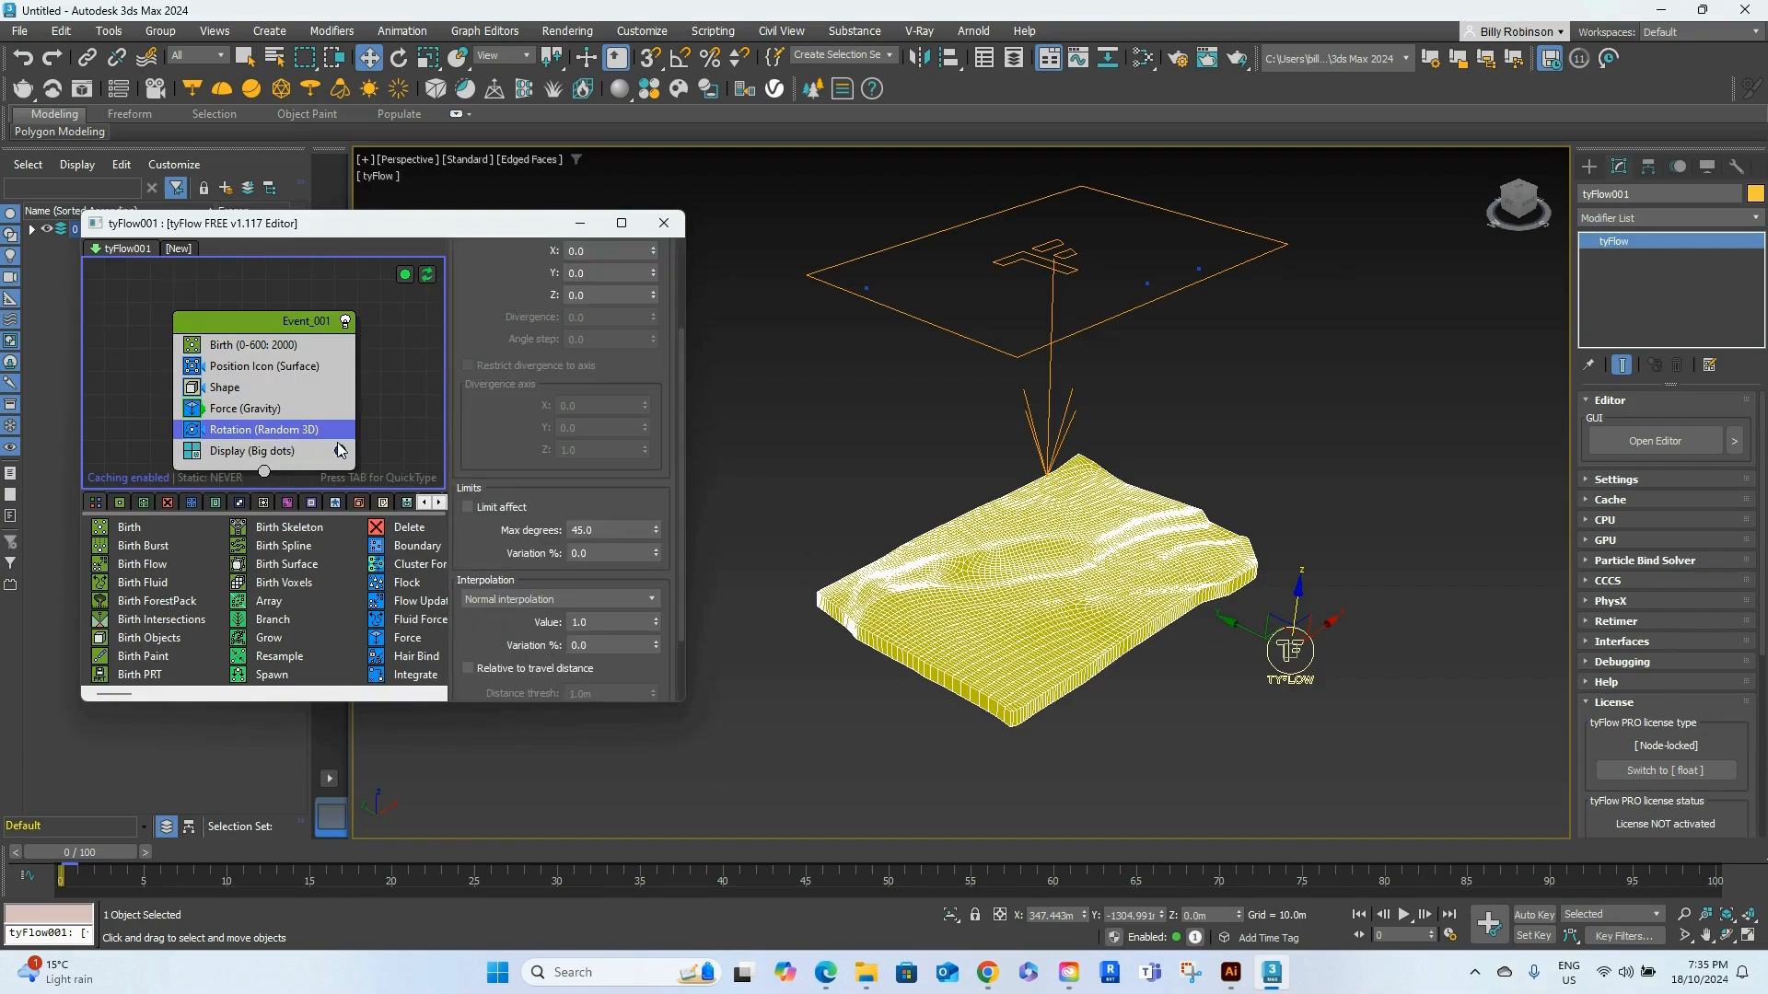
scroll(513, 398, "up", 3)
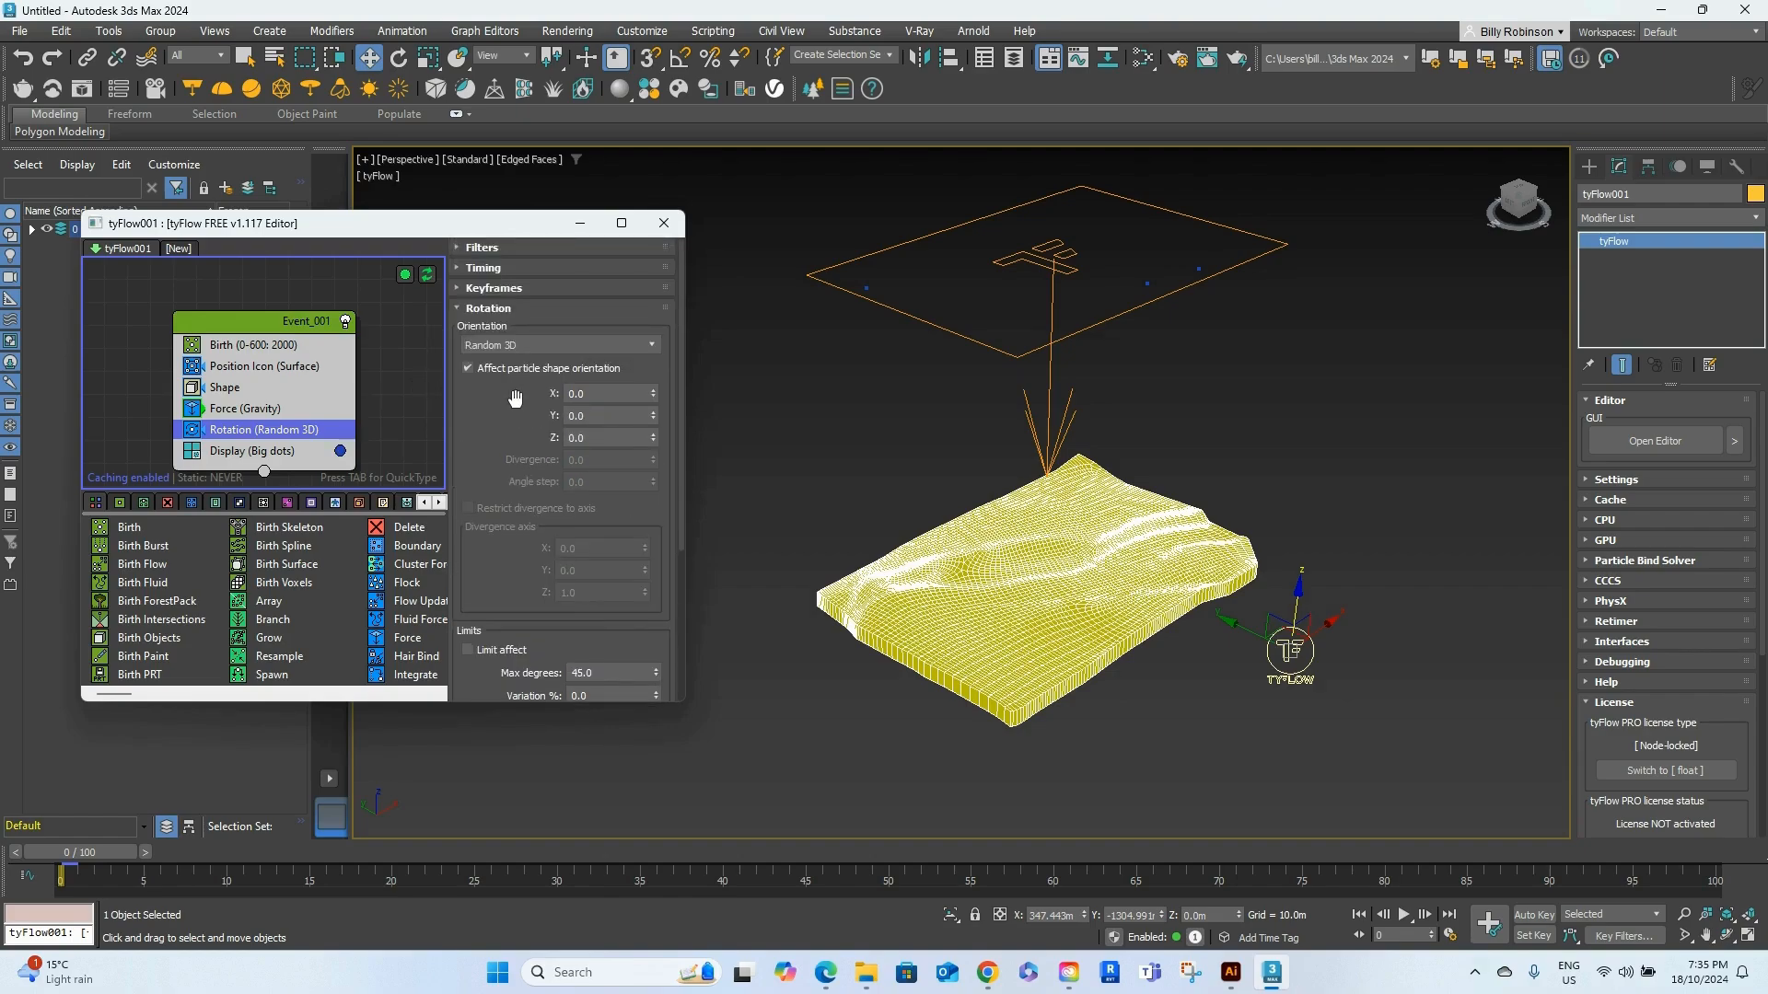
left_click(525, 265)
scroll(552, 331, "up", 4)
left_click(513, 267)
left_click(490, 345)
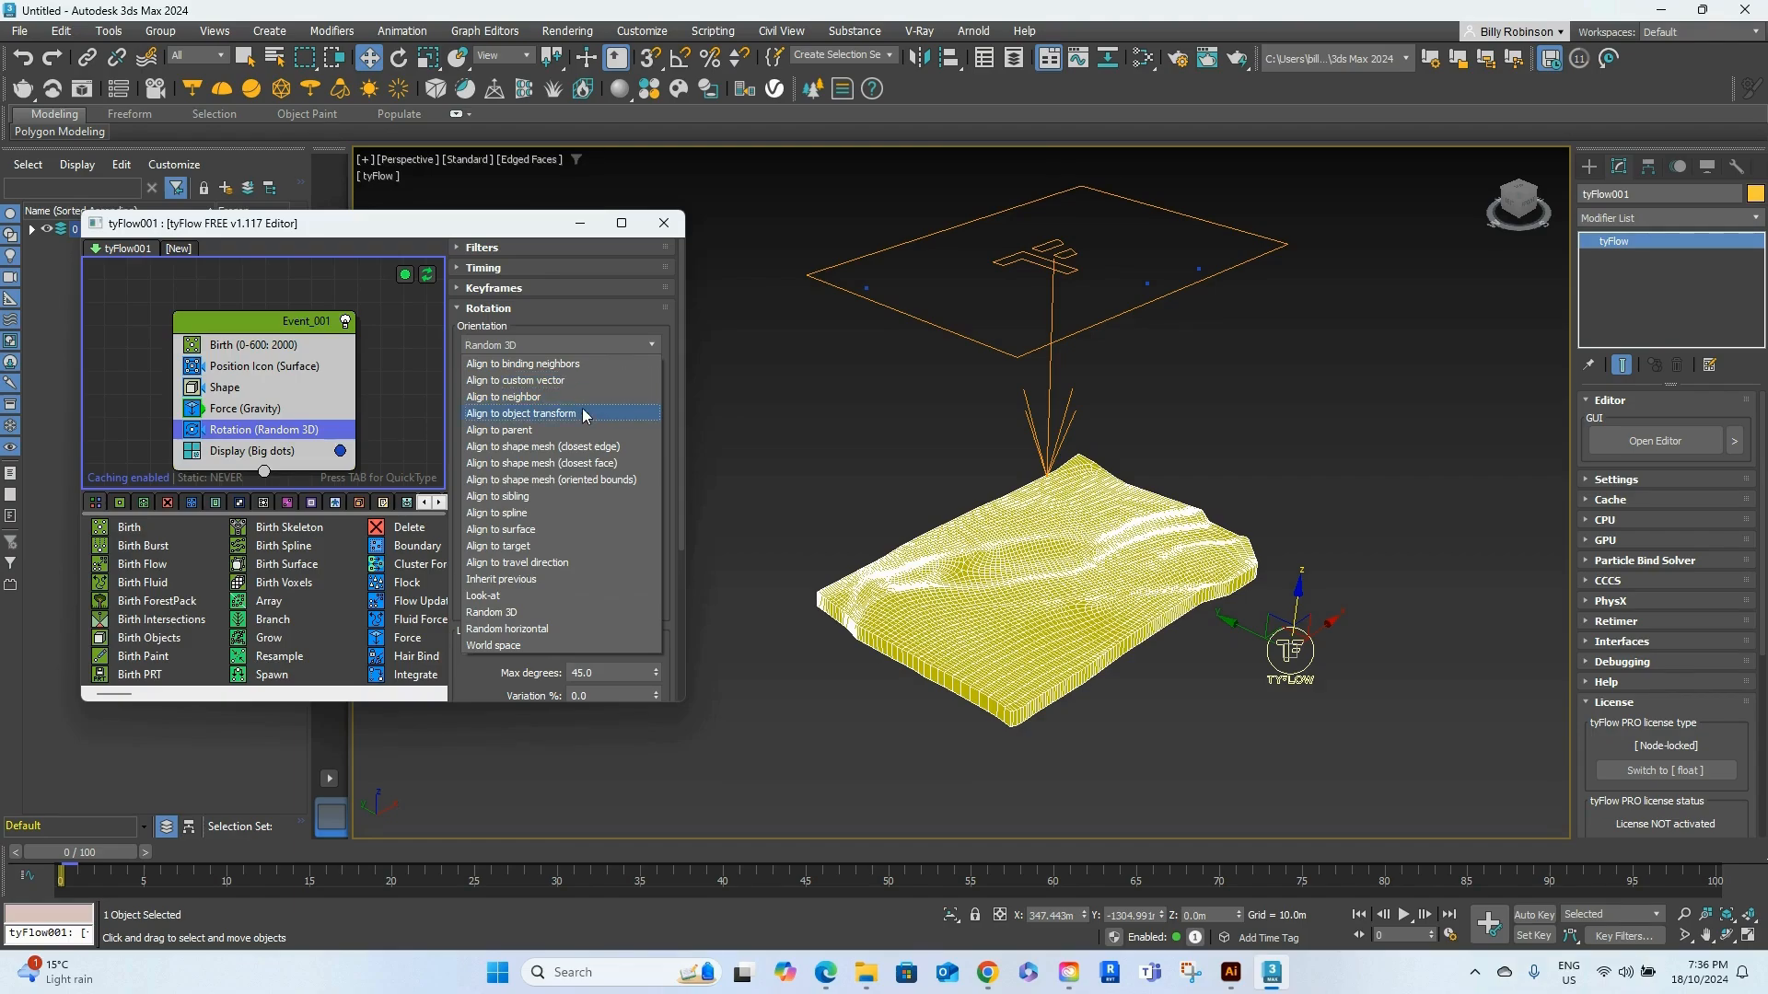
left_click(583, 563)
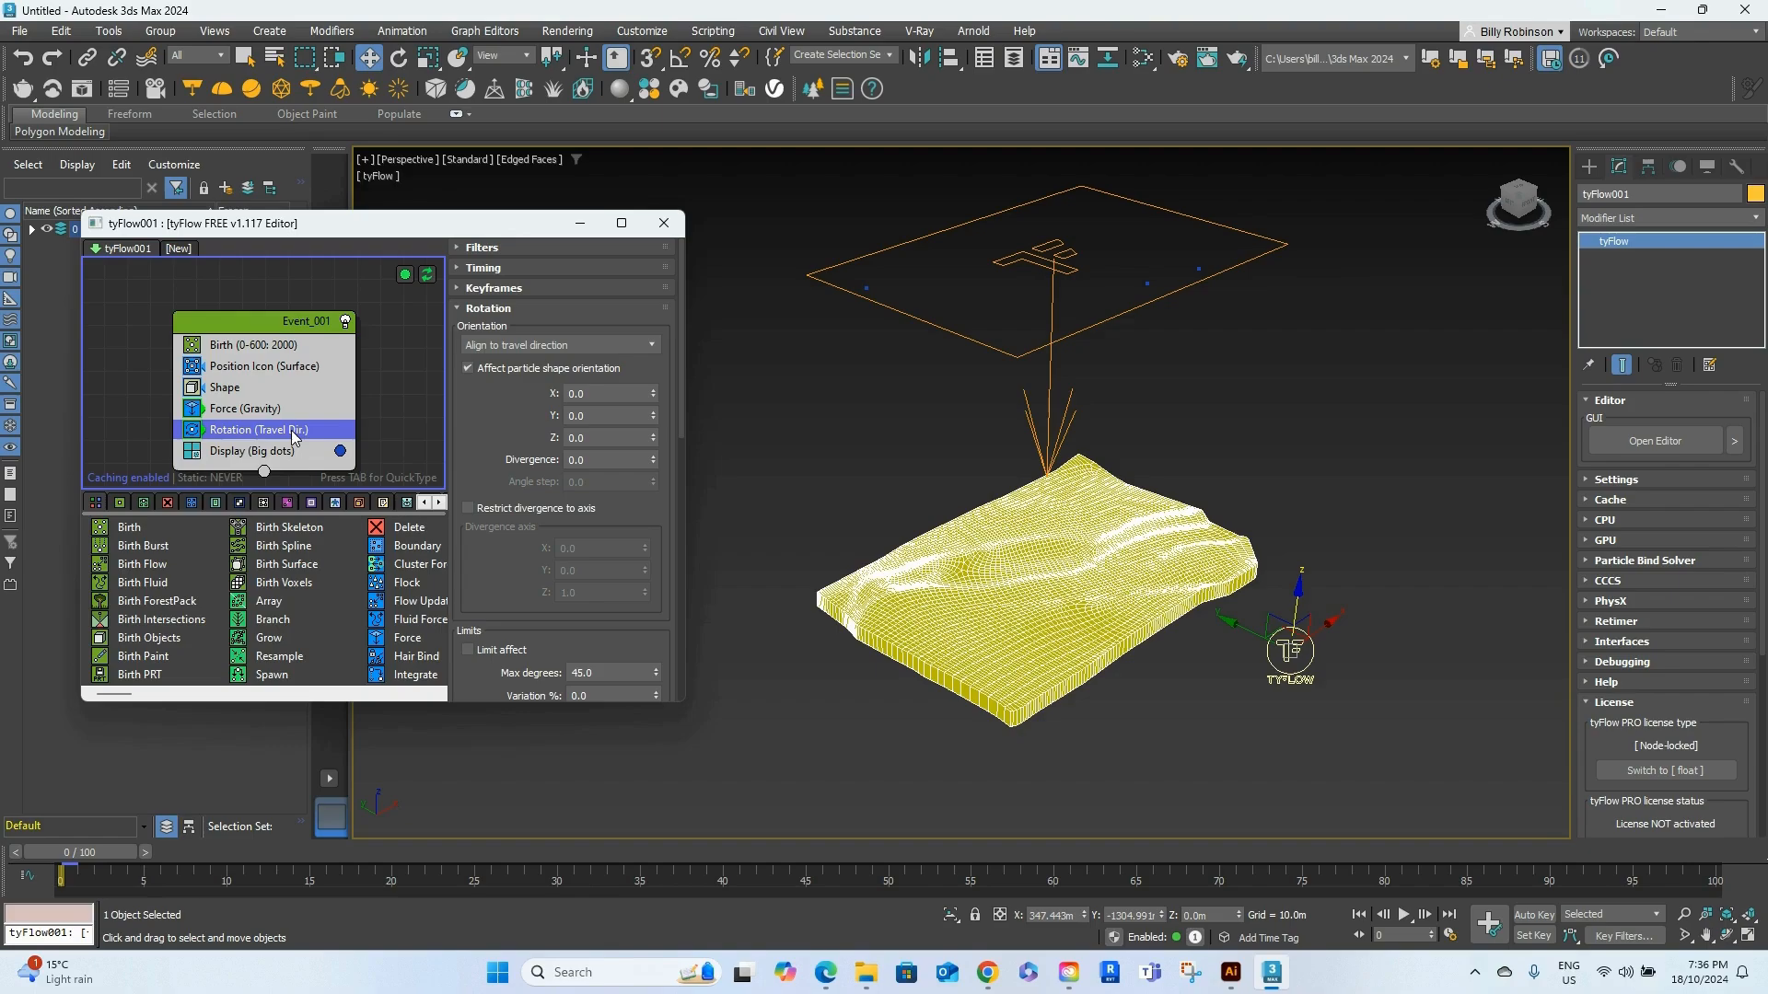
Add a Mapping operator beneath Rotation and set its mode to Mapping from custom float
key("Tab")
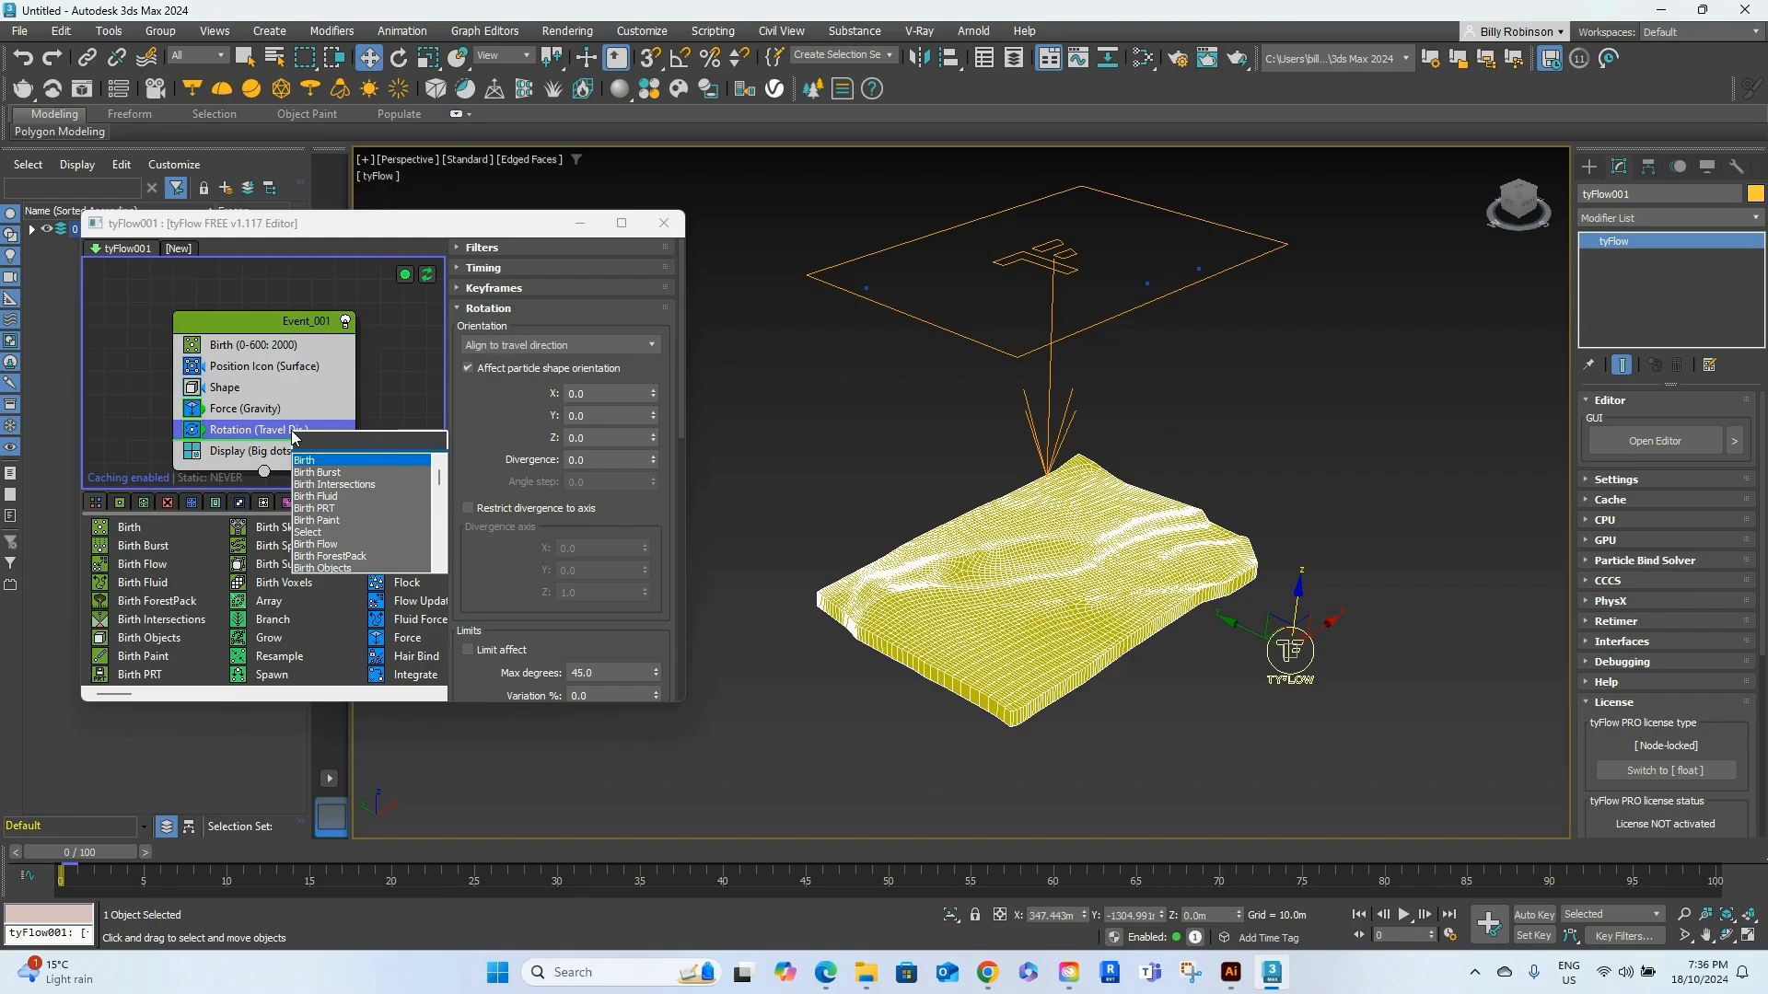
type("map")
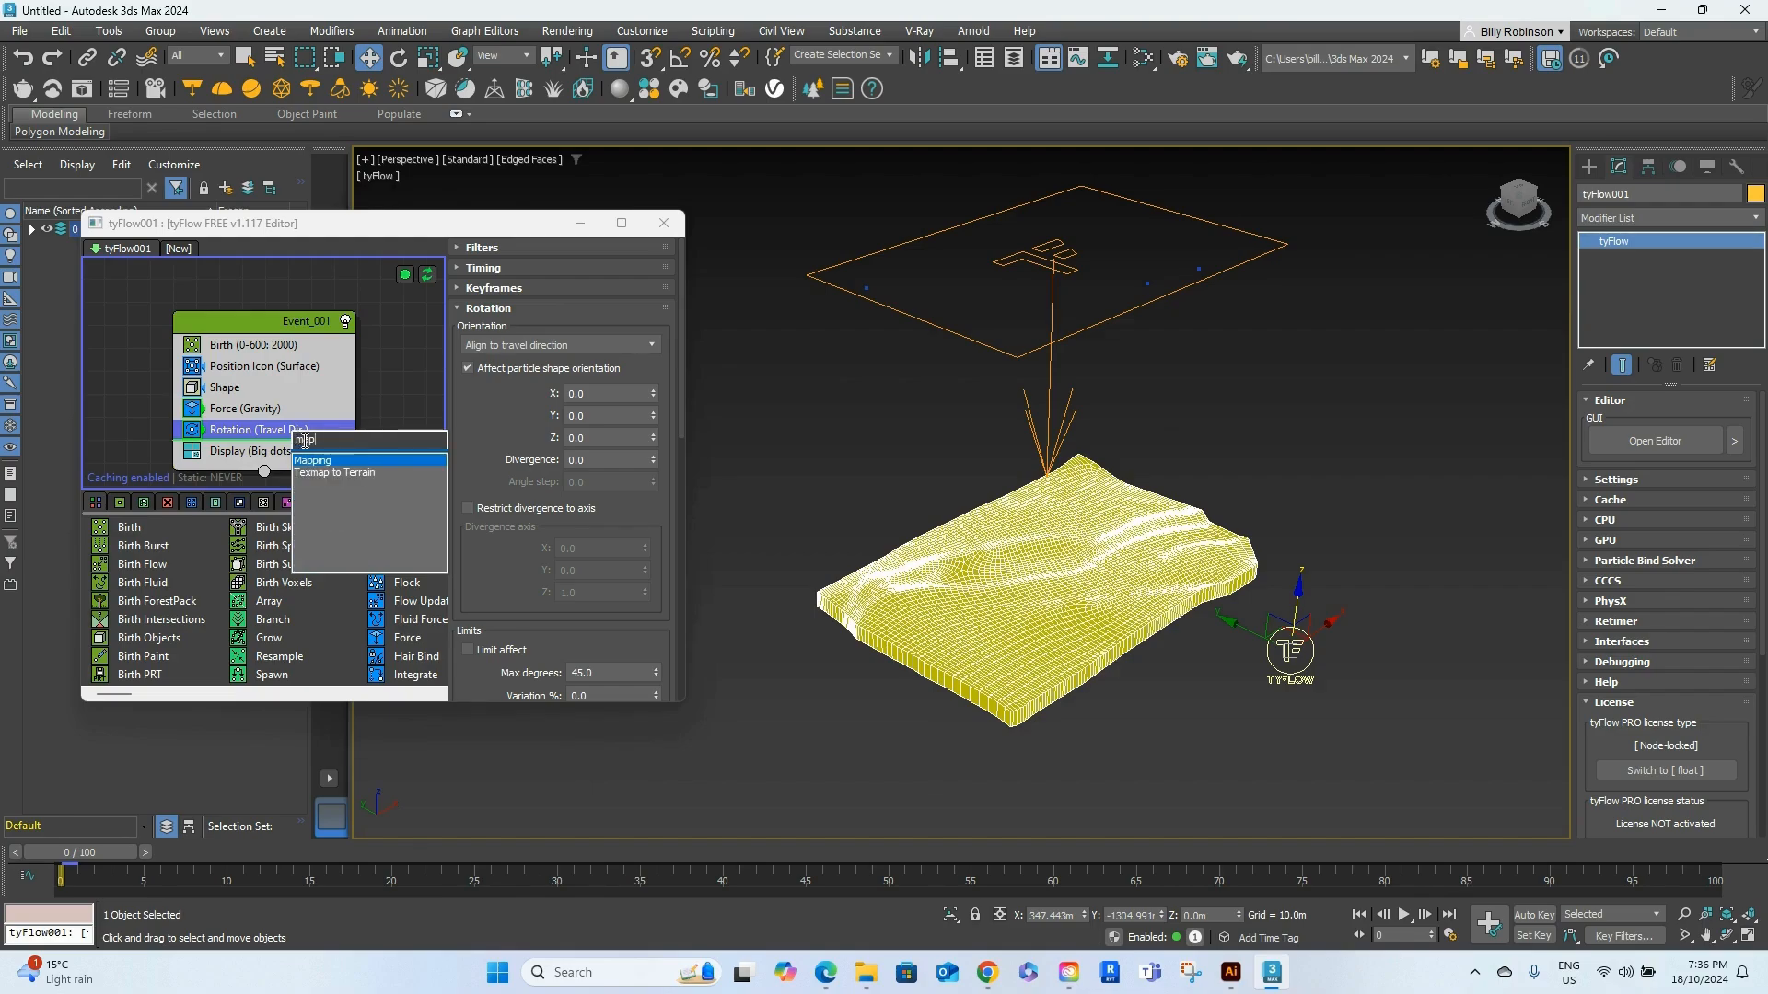
left_click(335, 461)
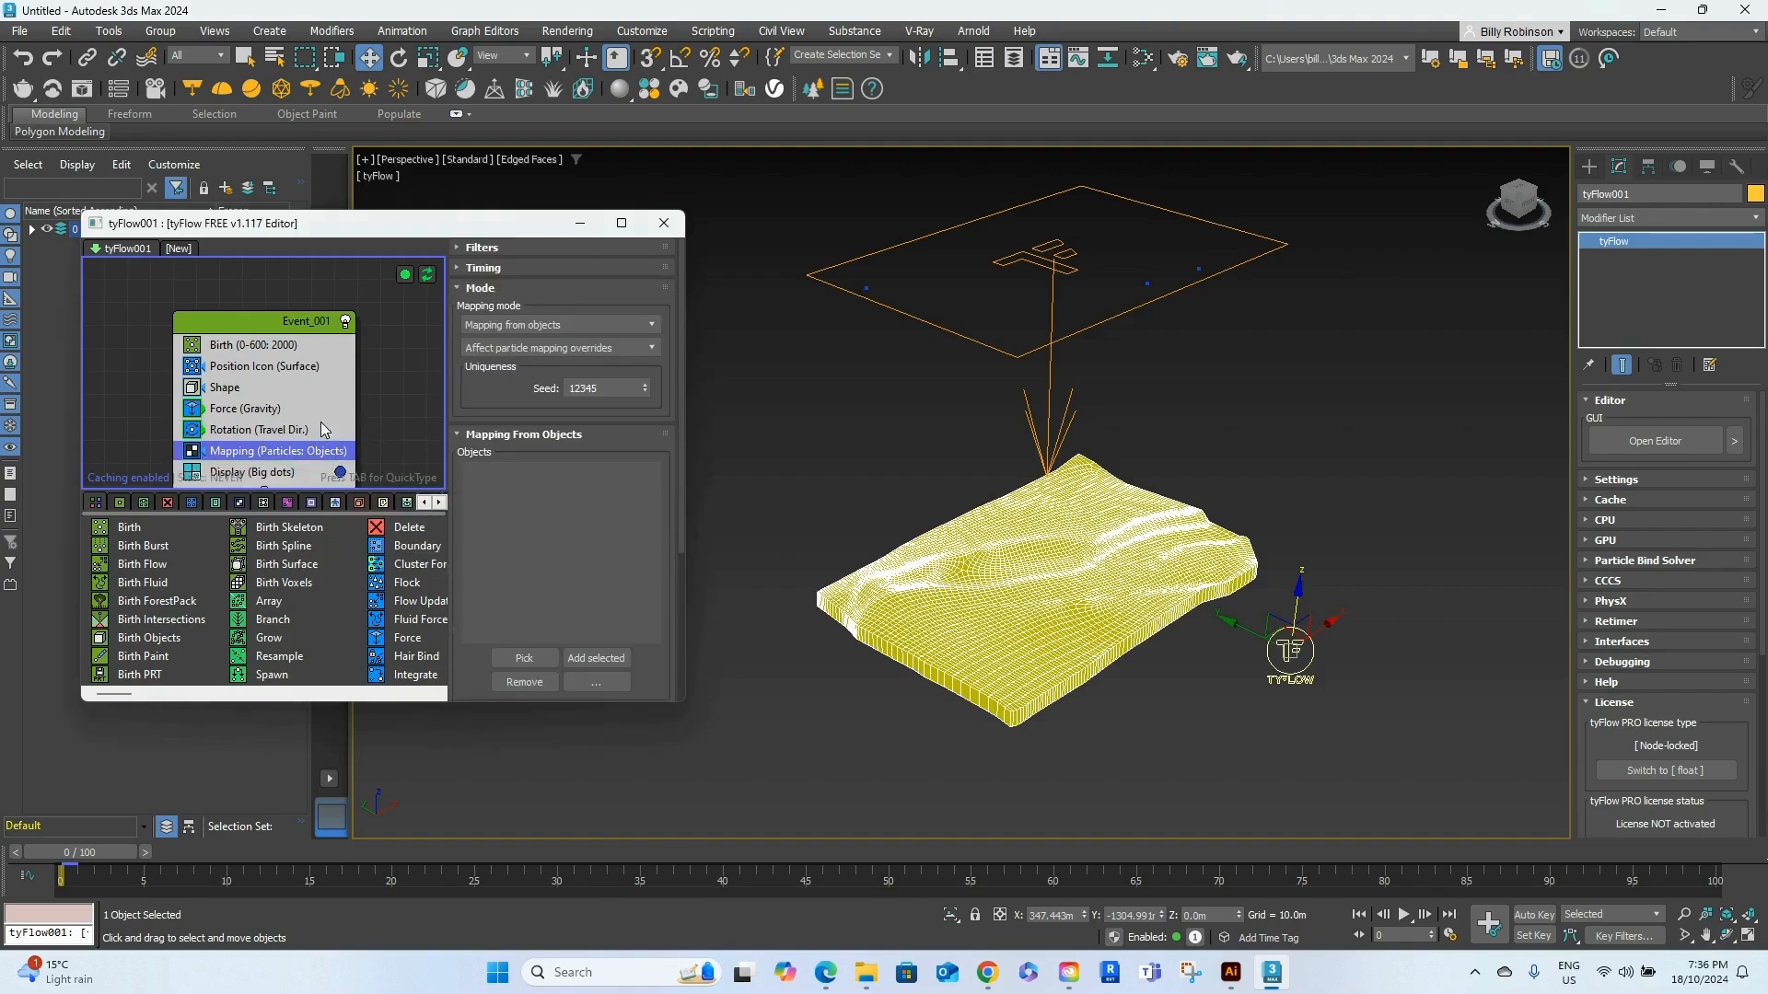
left_click(625, 324)
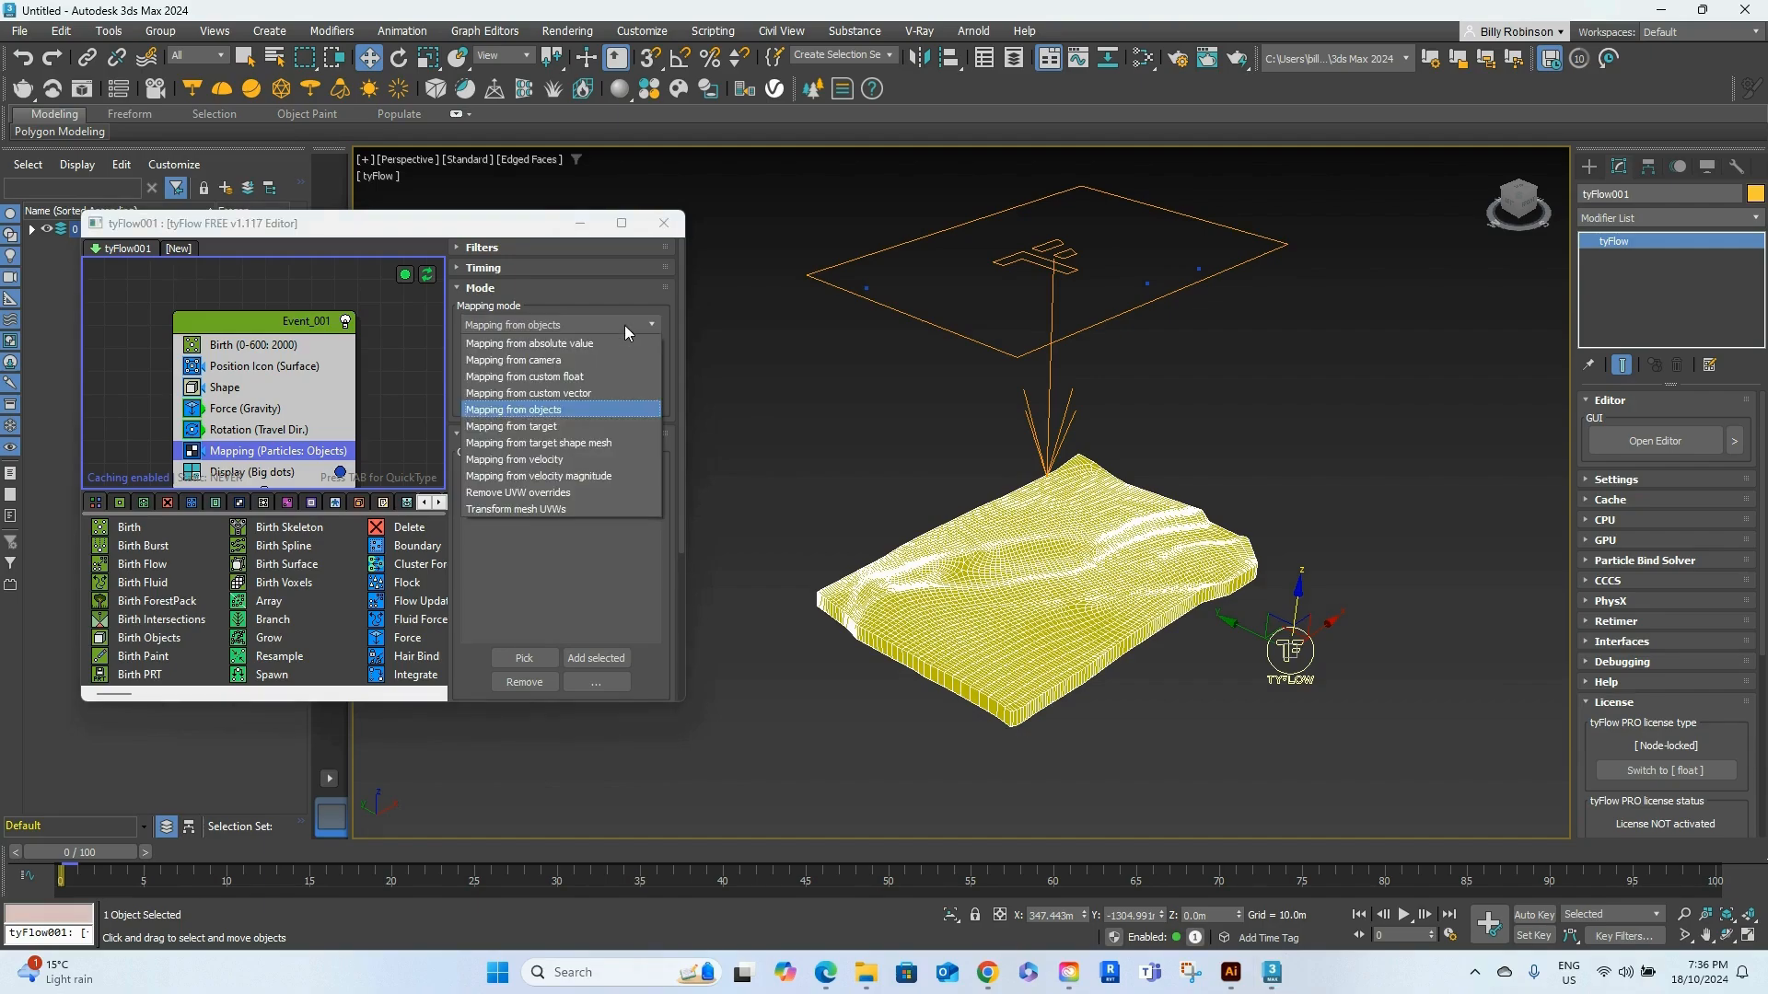
left_click(608, 385)
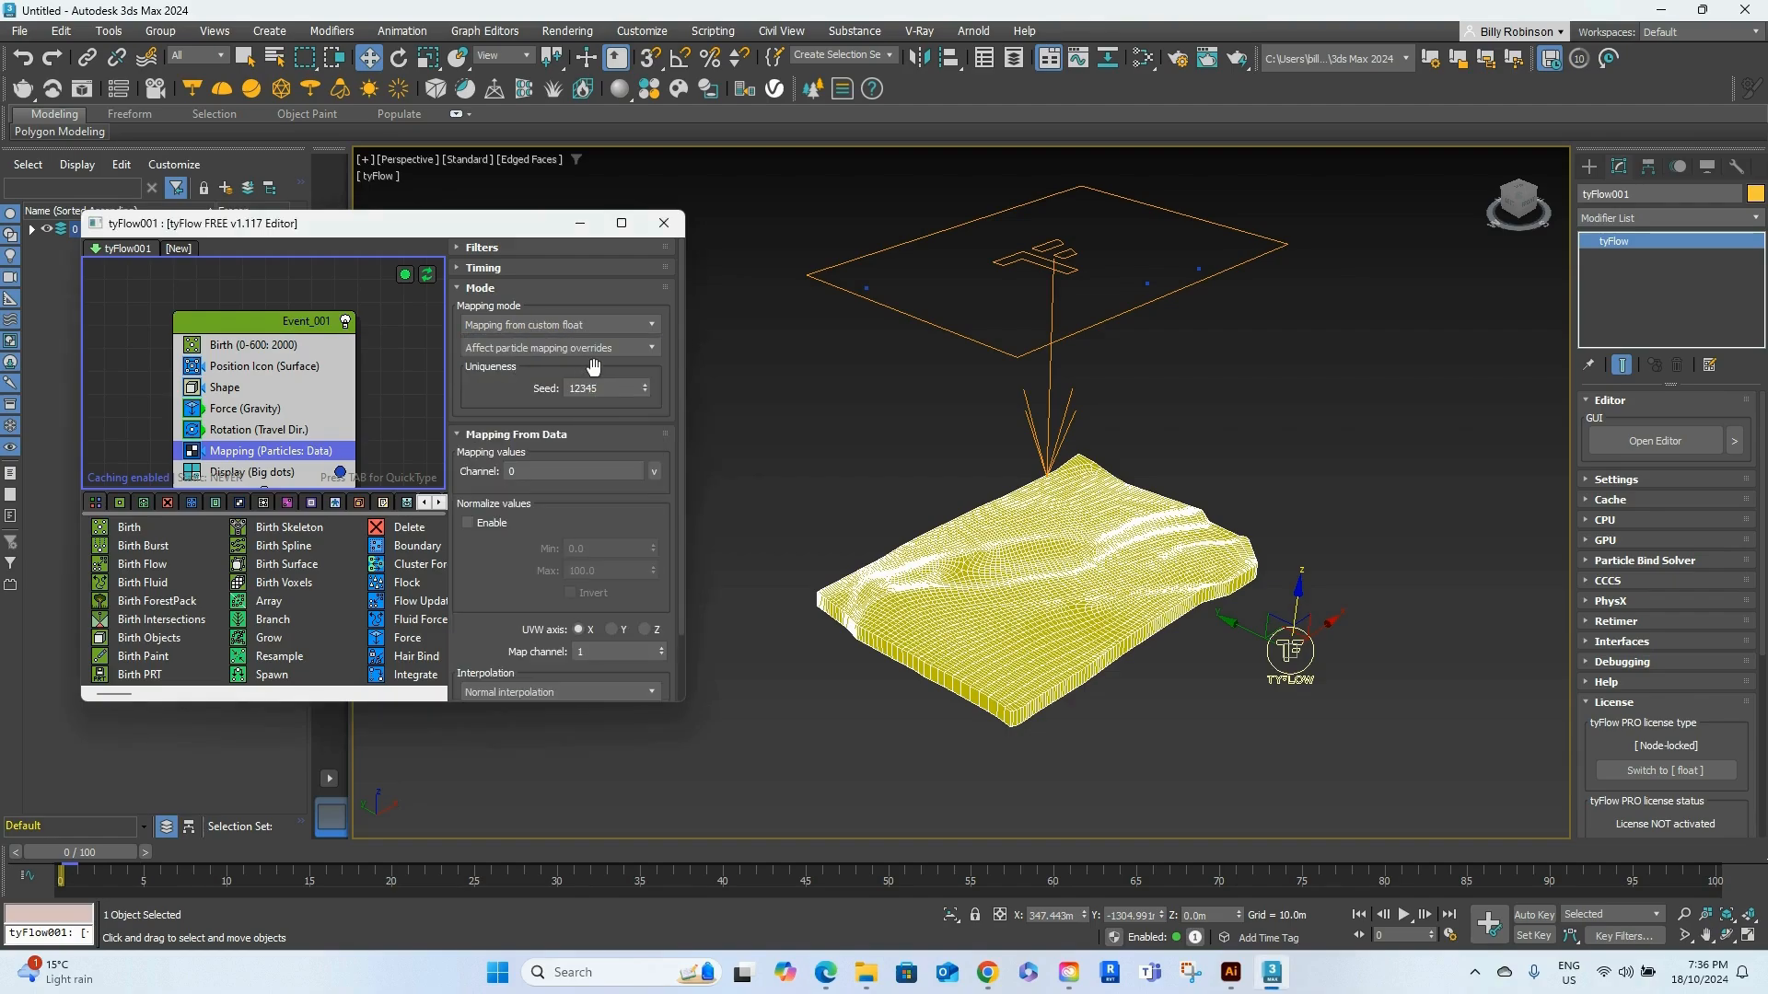
Add a Collision operator, raise the event node in the editor, and place Collision between Mapping and Display
scroll(271, 434, "down", 1)
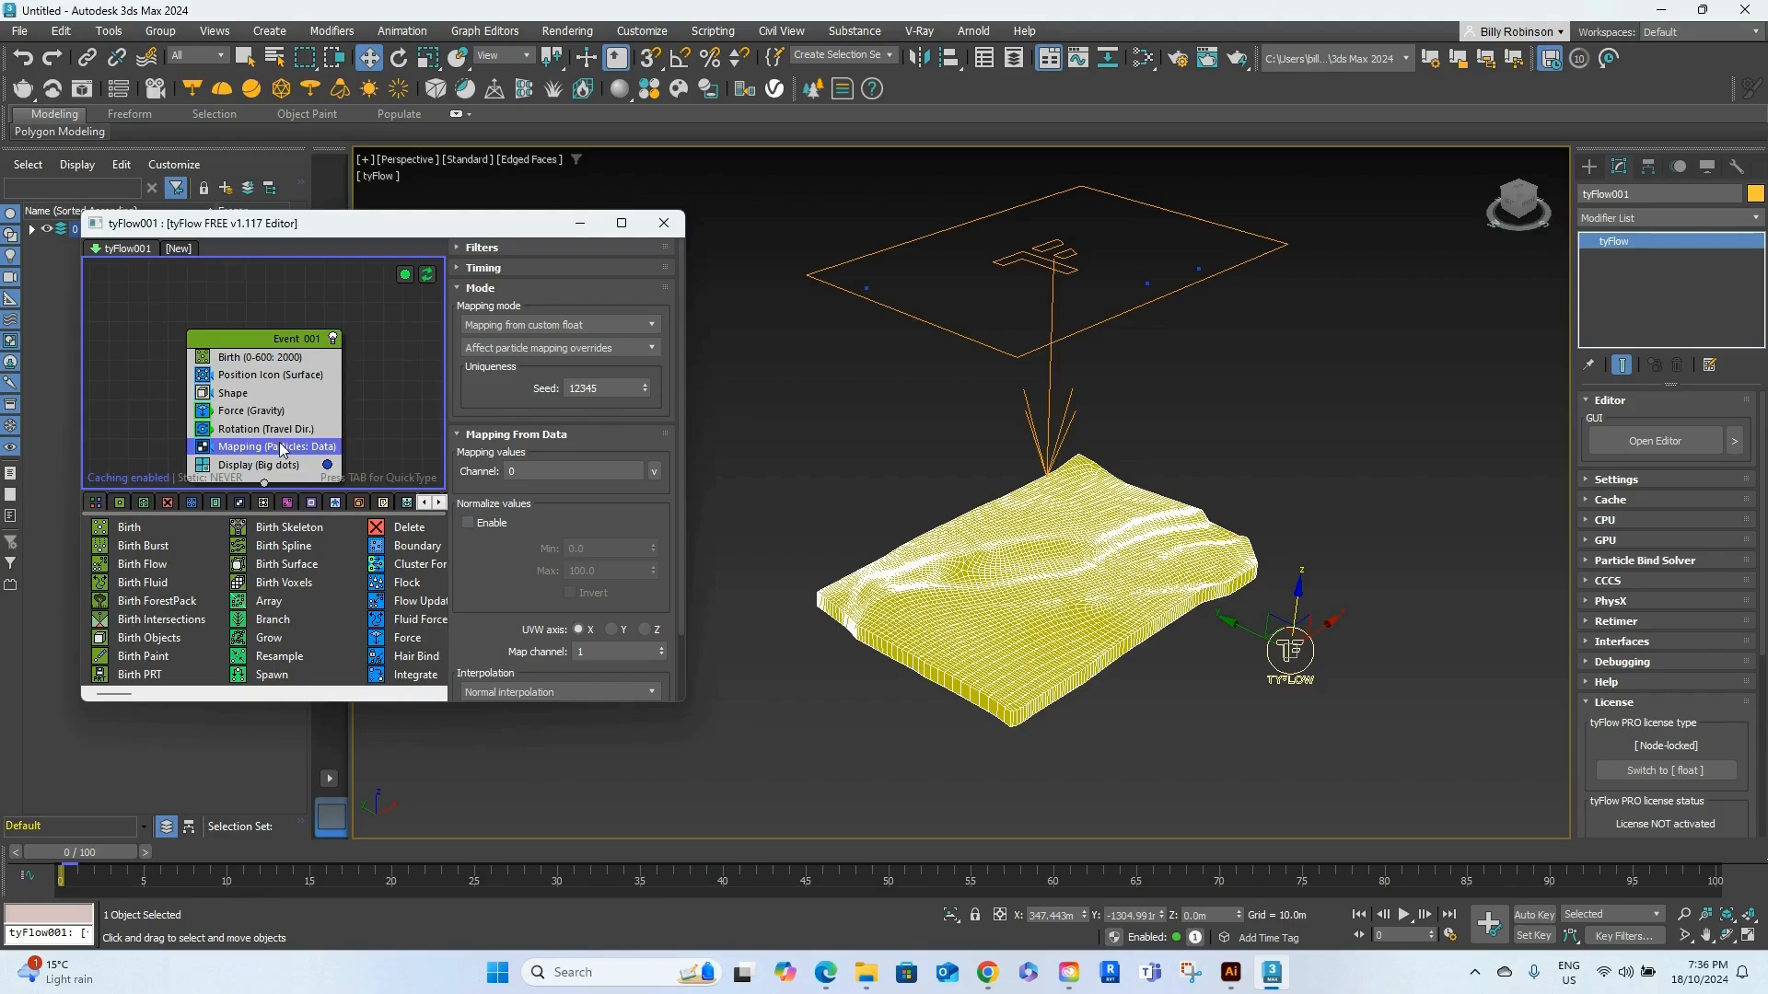
key("Tab")
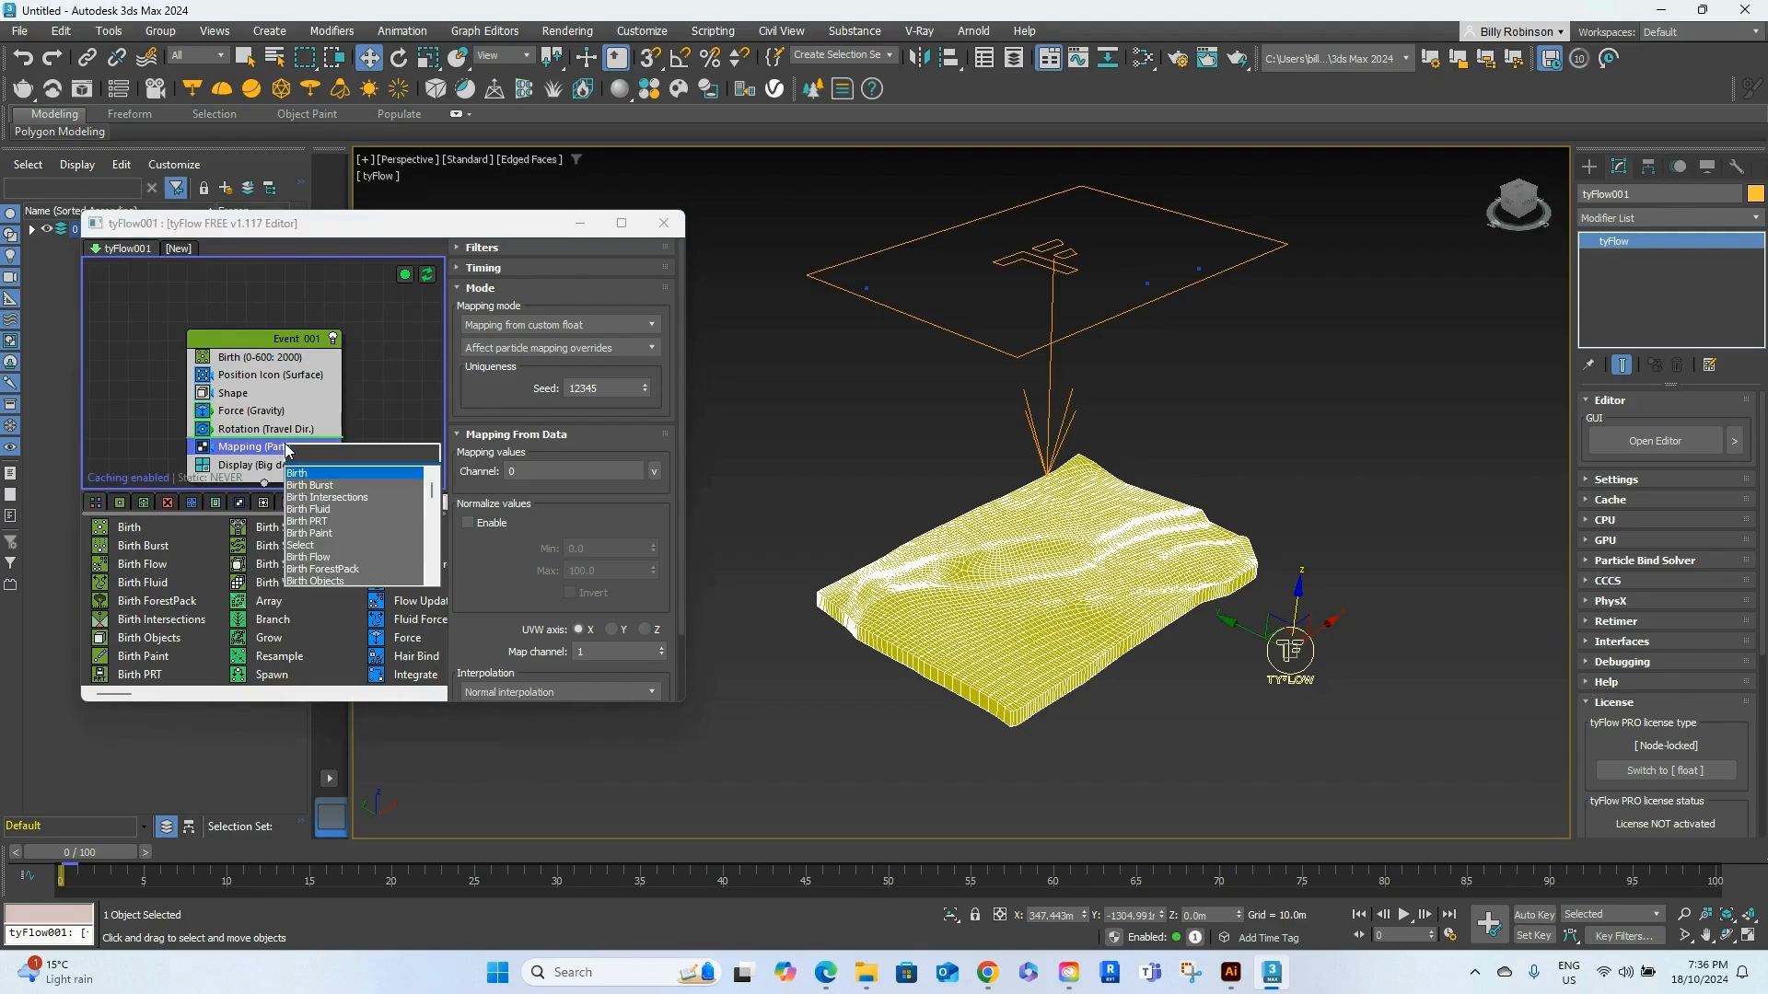
type("col")
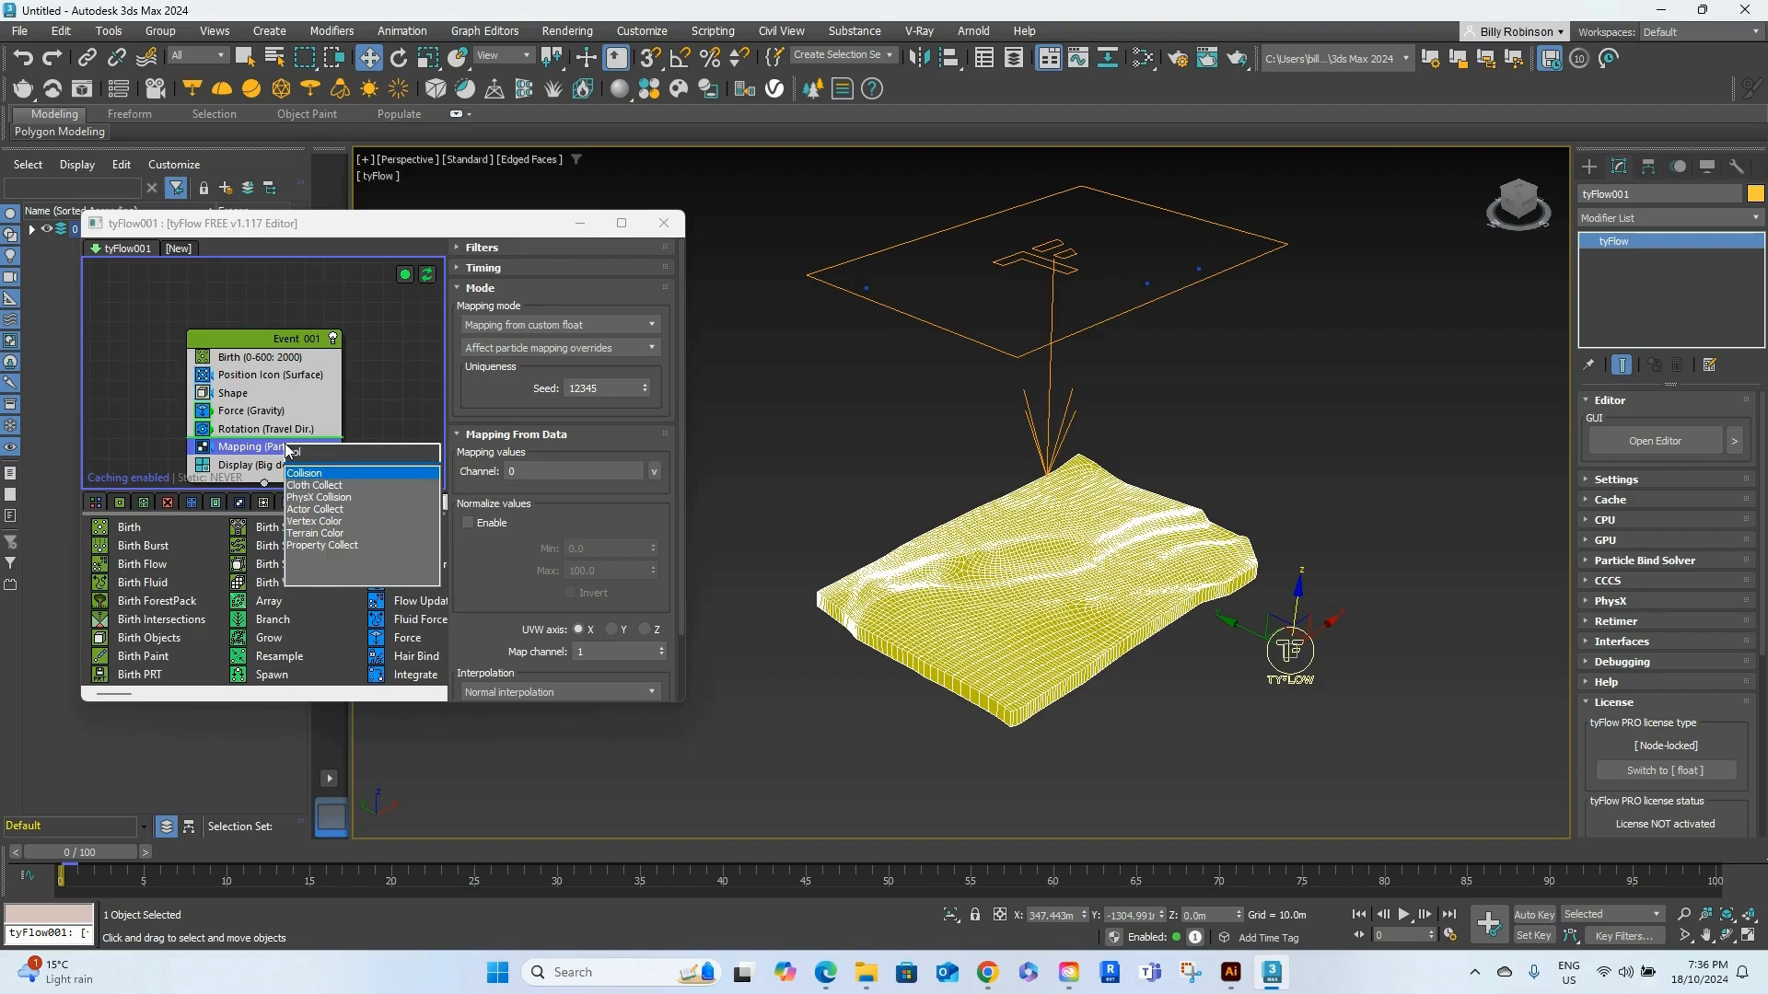
left_click(336, 473)
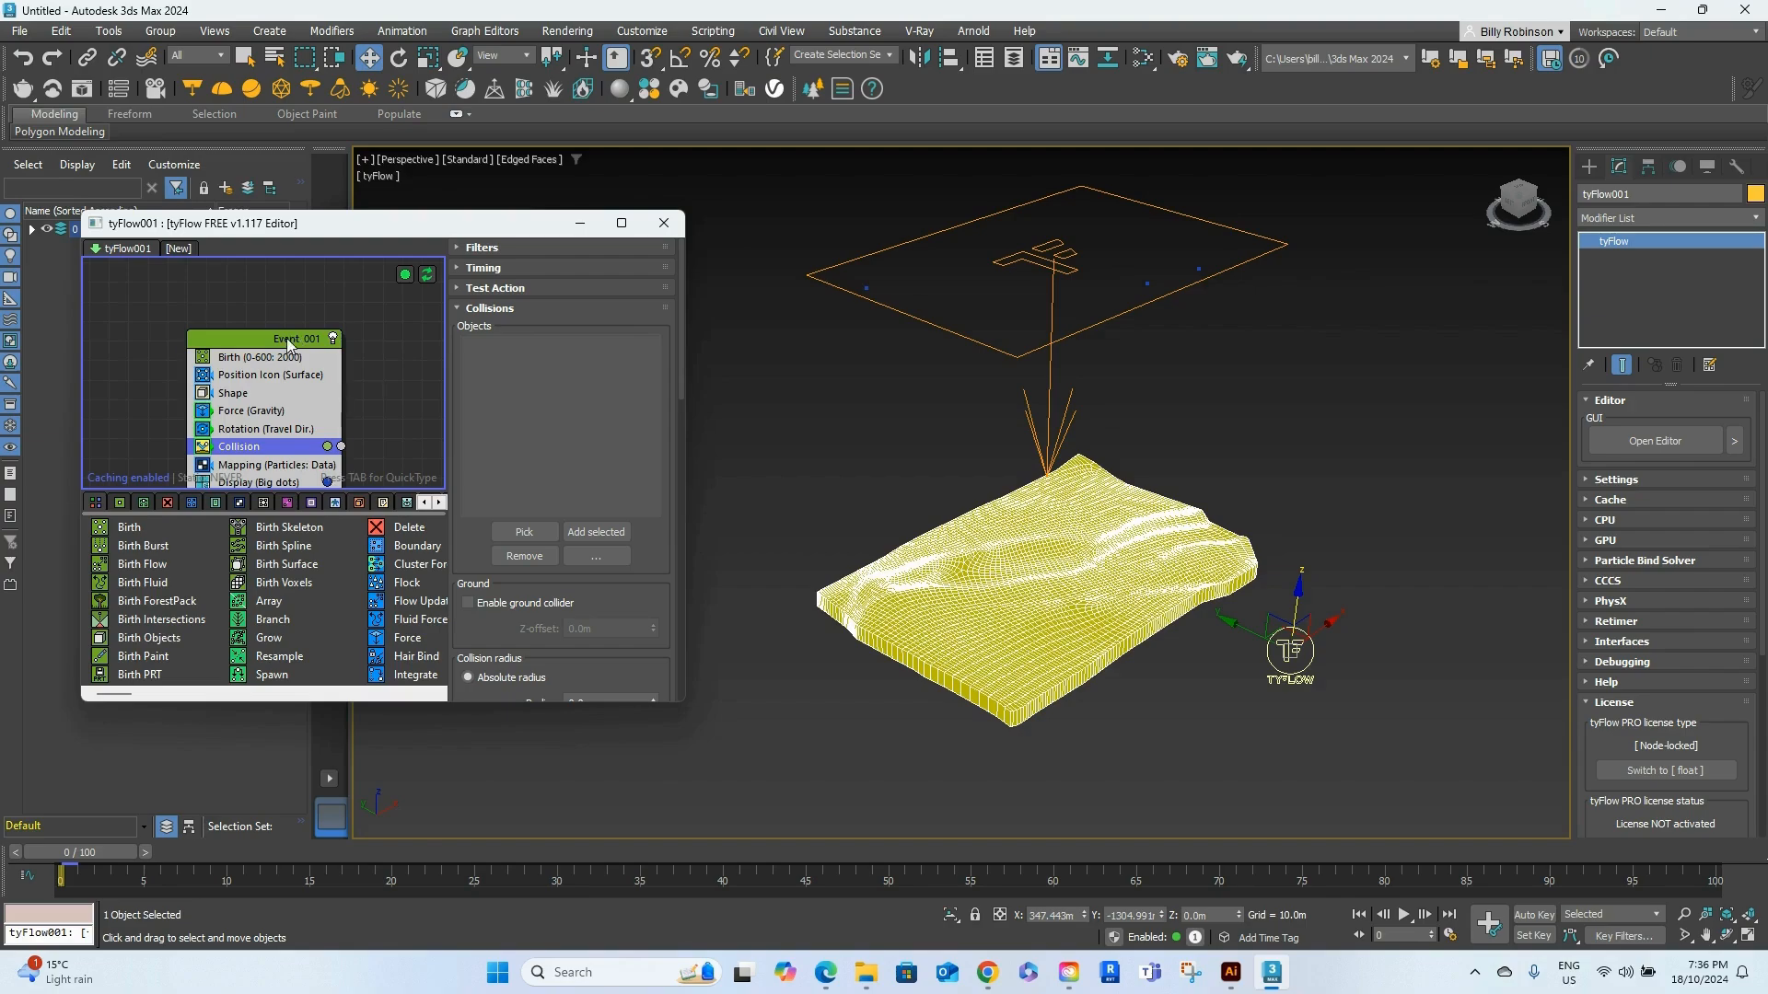
left_click_drag(287, 341, 271, 279)
left_click_drag(246, 385, 251, 411)
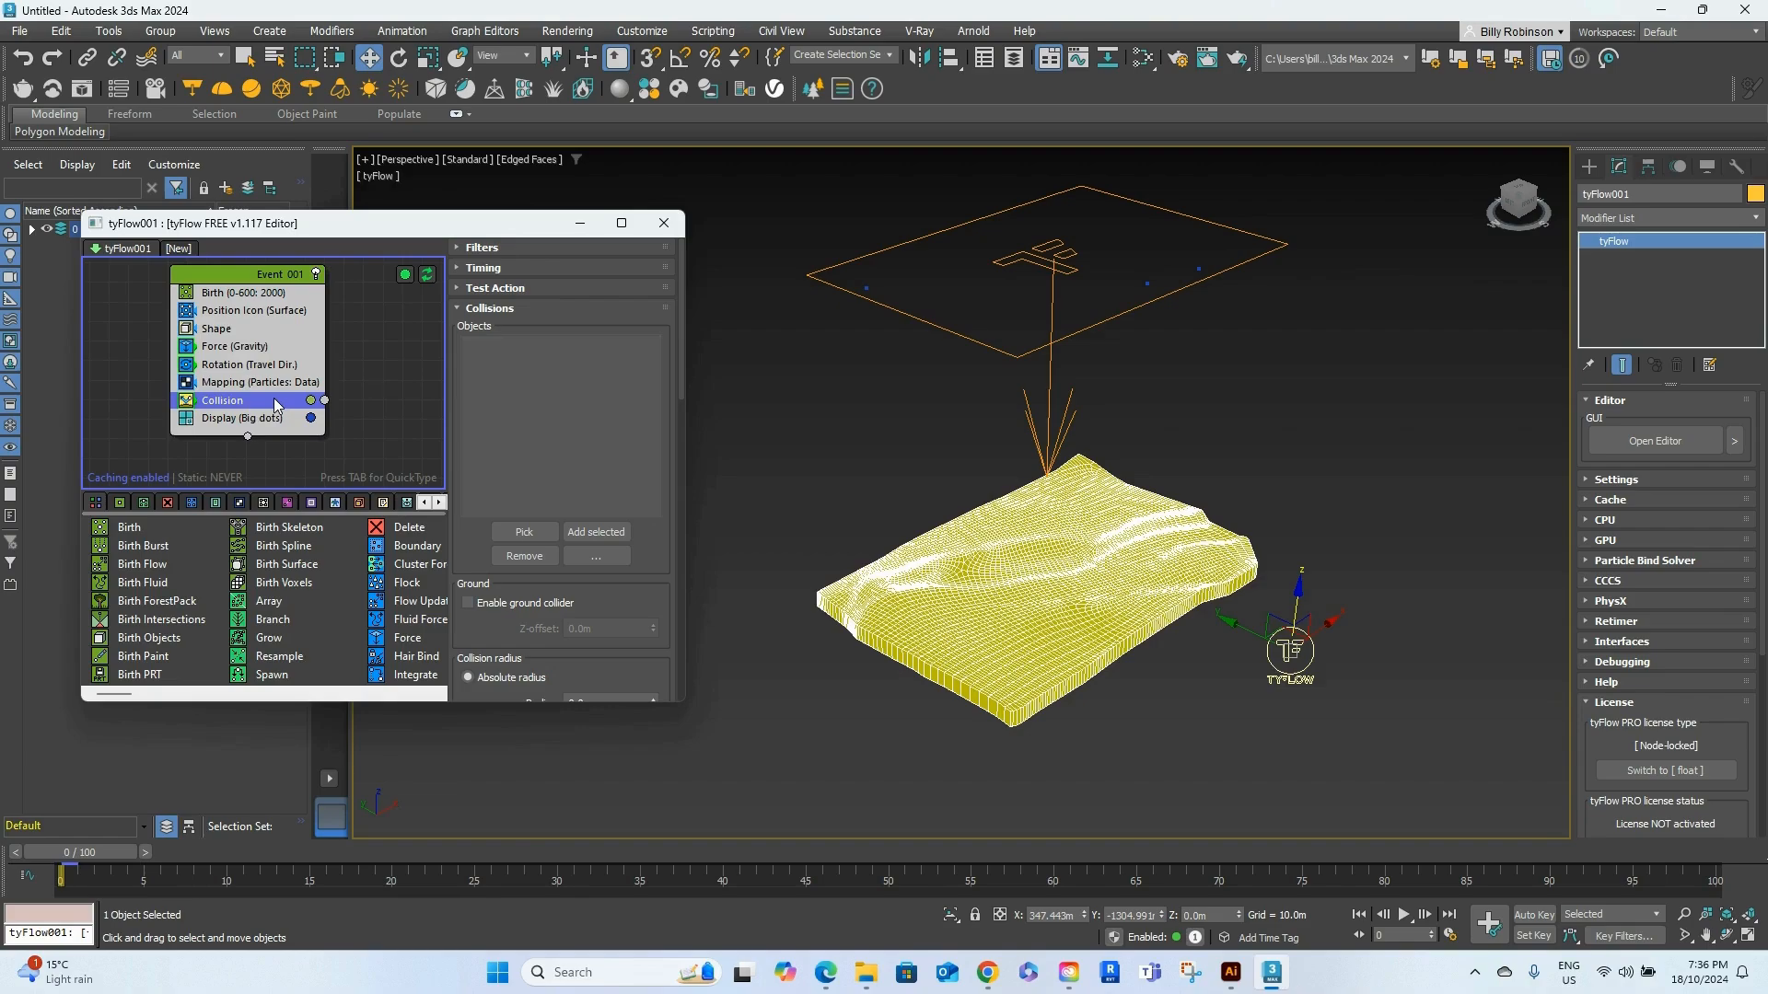
Pick the terrain model as the collision object of the Collision operator
left_click(522, 533)
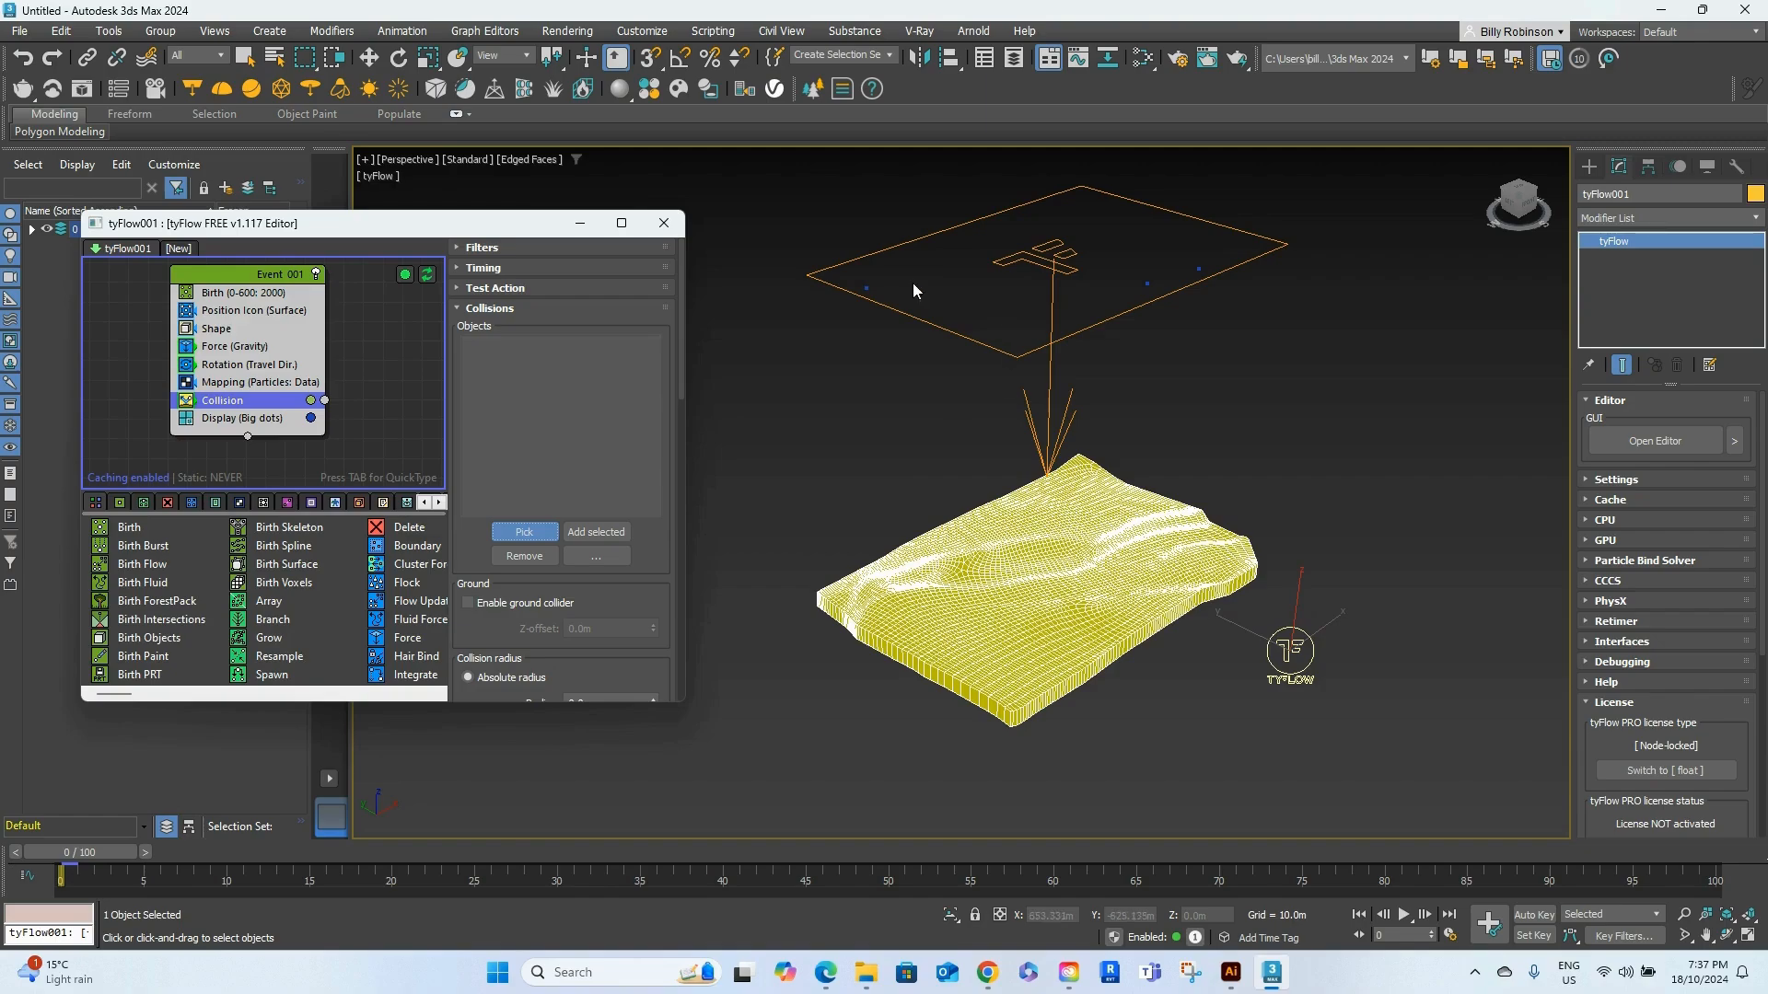
left_click(978, 670)
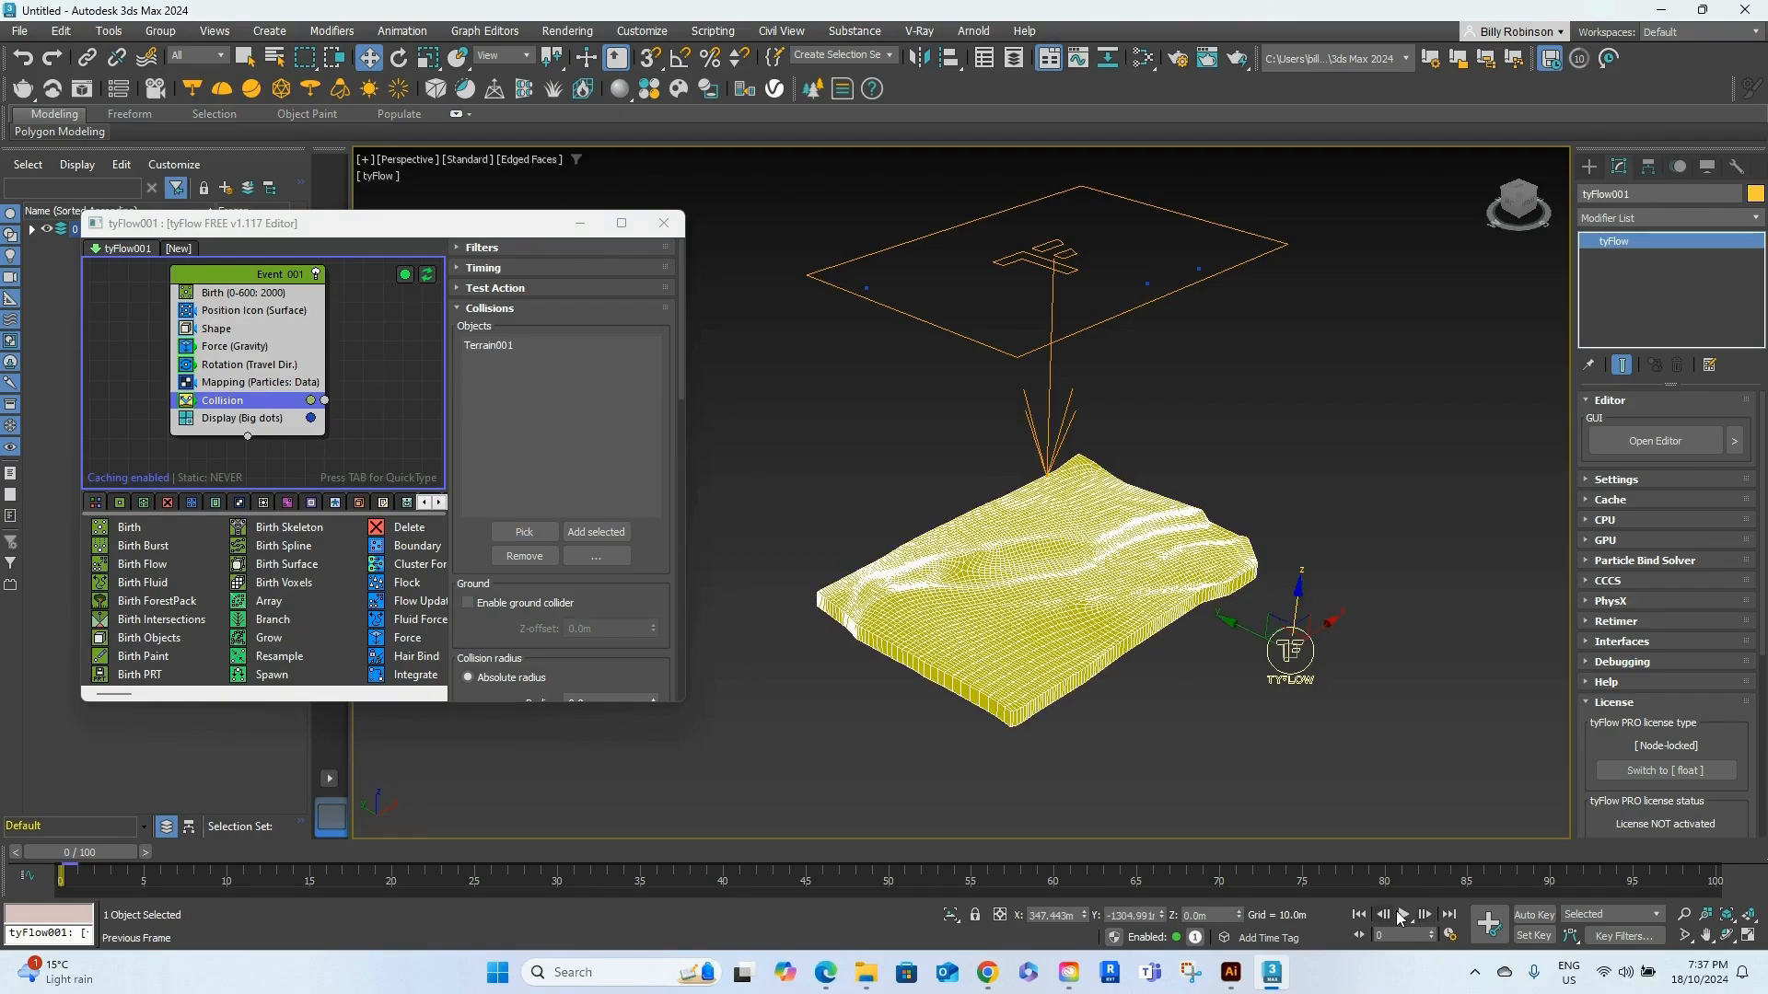
Play the animation to check how the particles collide with the terrain, and return to frame 0
left_click(1401, 914)
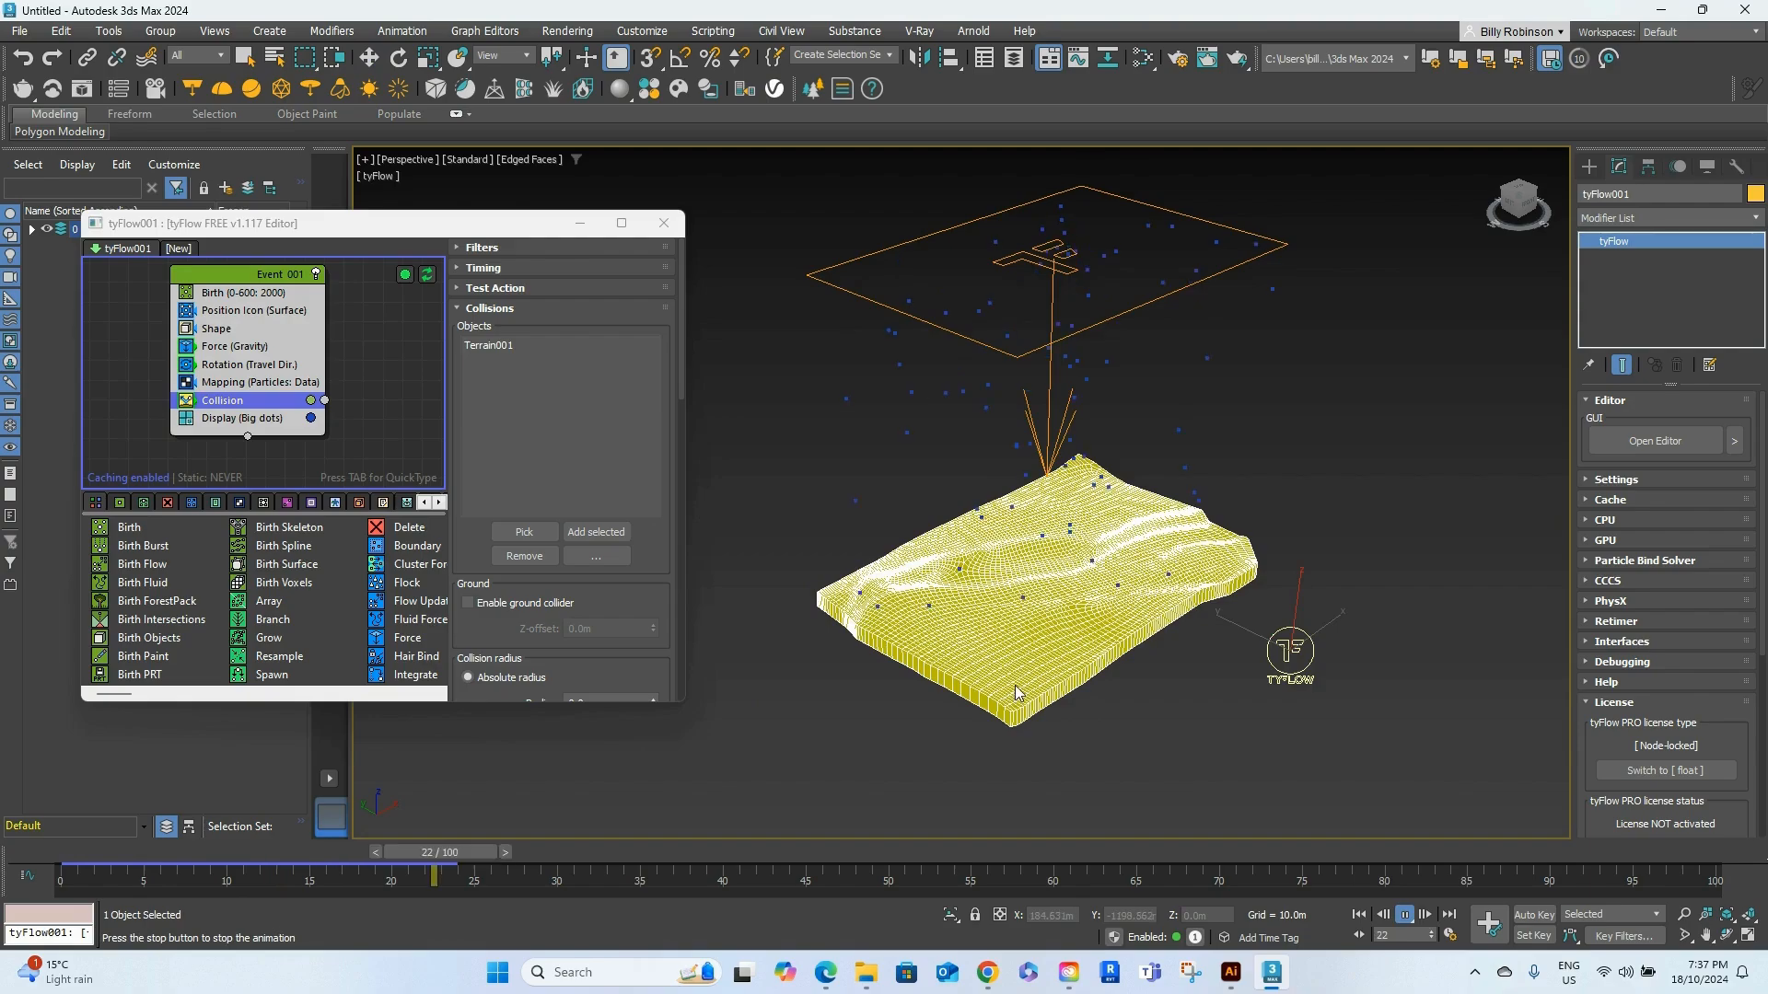
scroll(1017, 692, "up", 5)
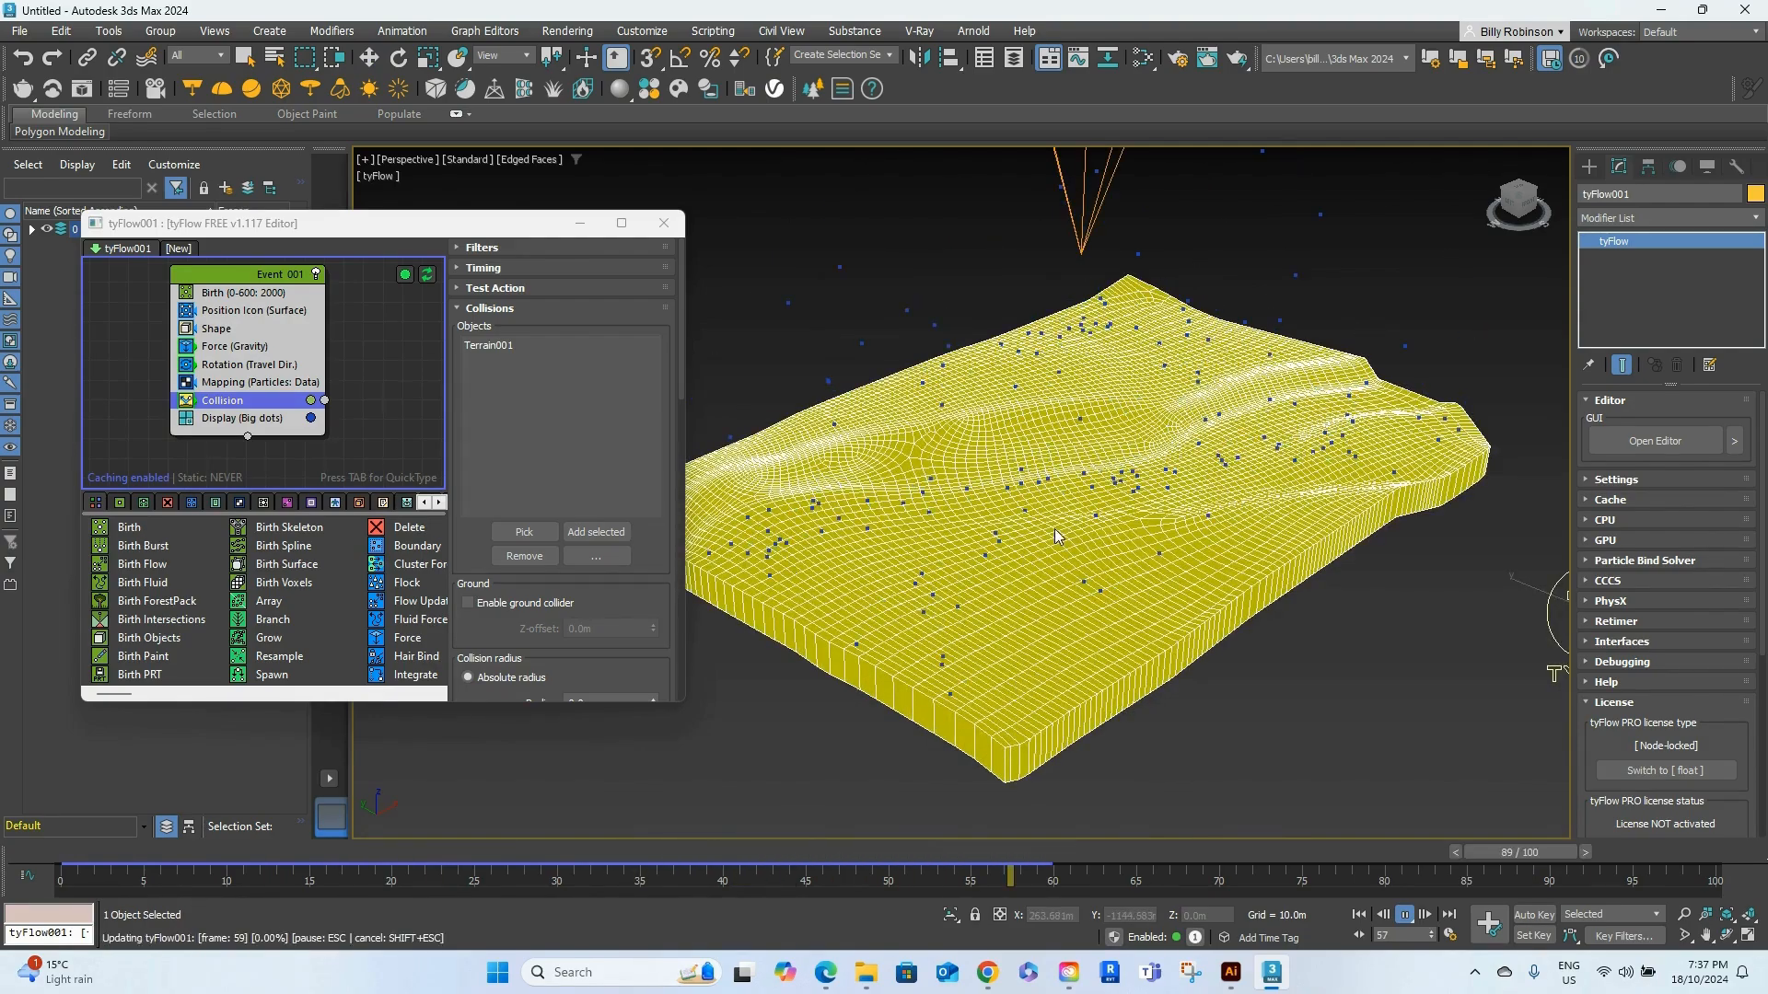
scroll(1086, 731, "down", 5)
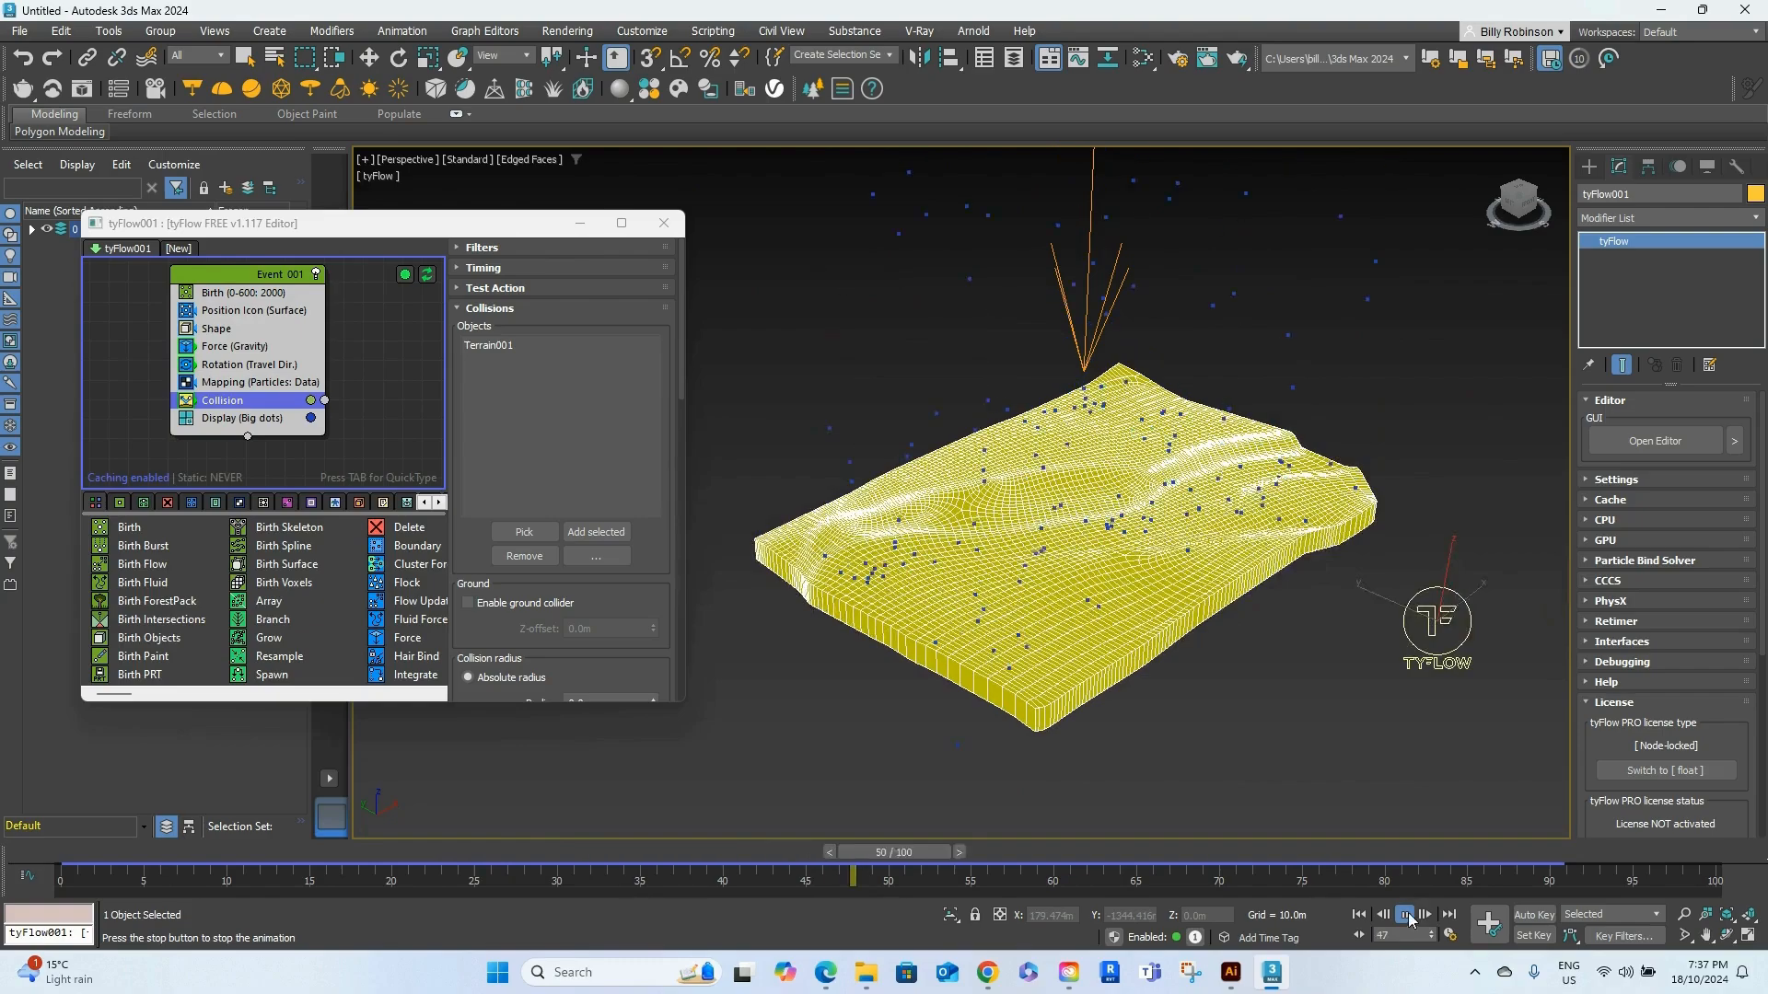
left_click(1406, 915)
left_click(1360, 914)
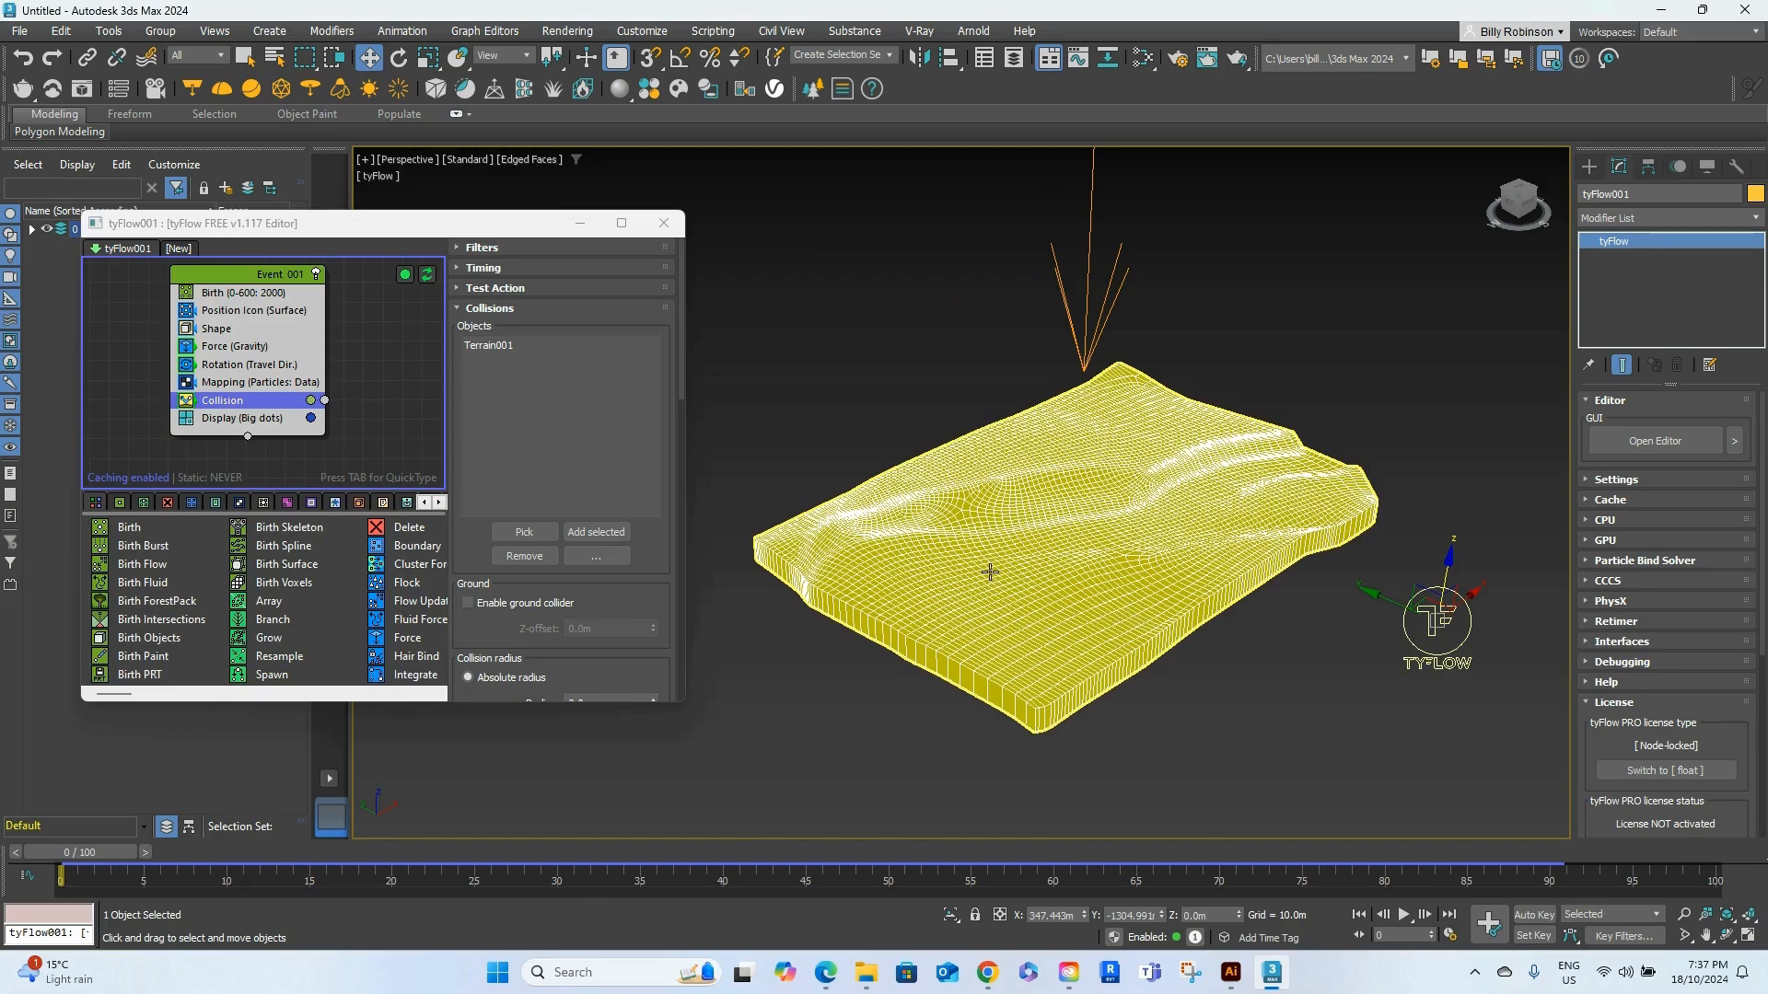
Set the animation length to 500 frames in the time configuration
scroll(952, 599, "down", 3)
scroll(953, 601, "up", 3)
scroll(954, 600, "down", 3)
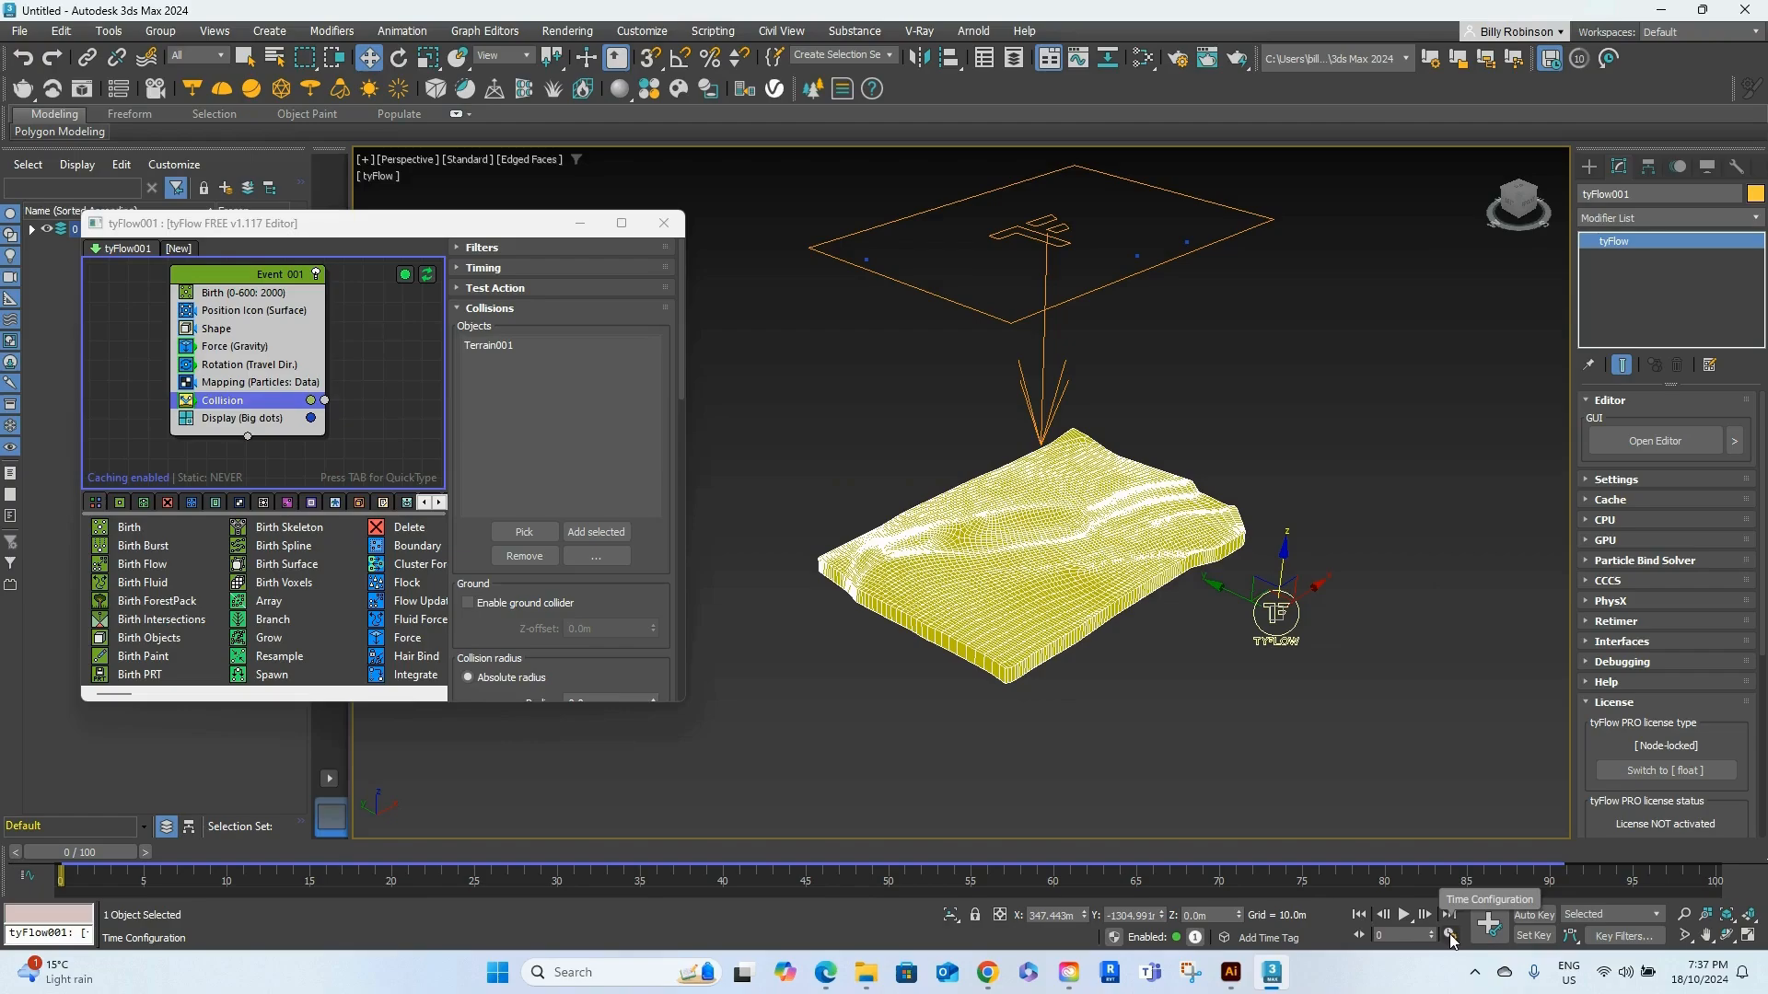
left_click(1449, 937)
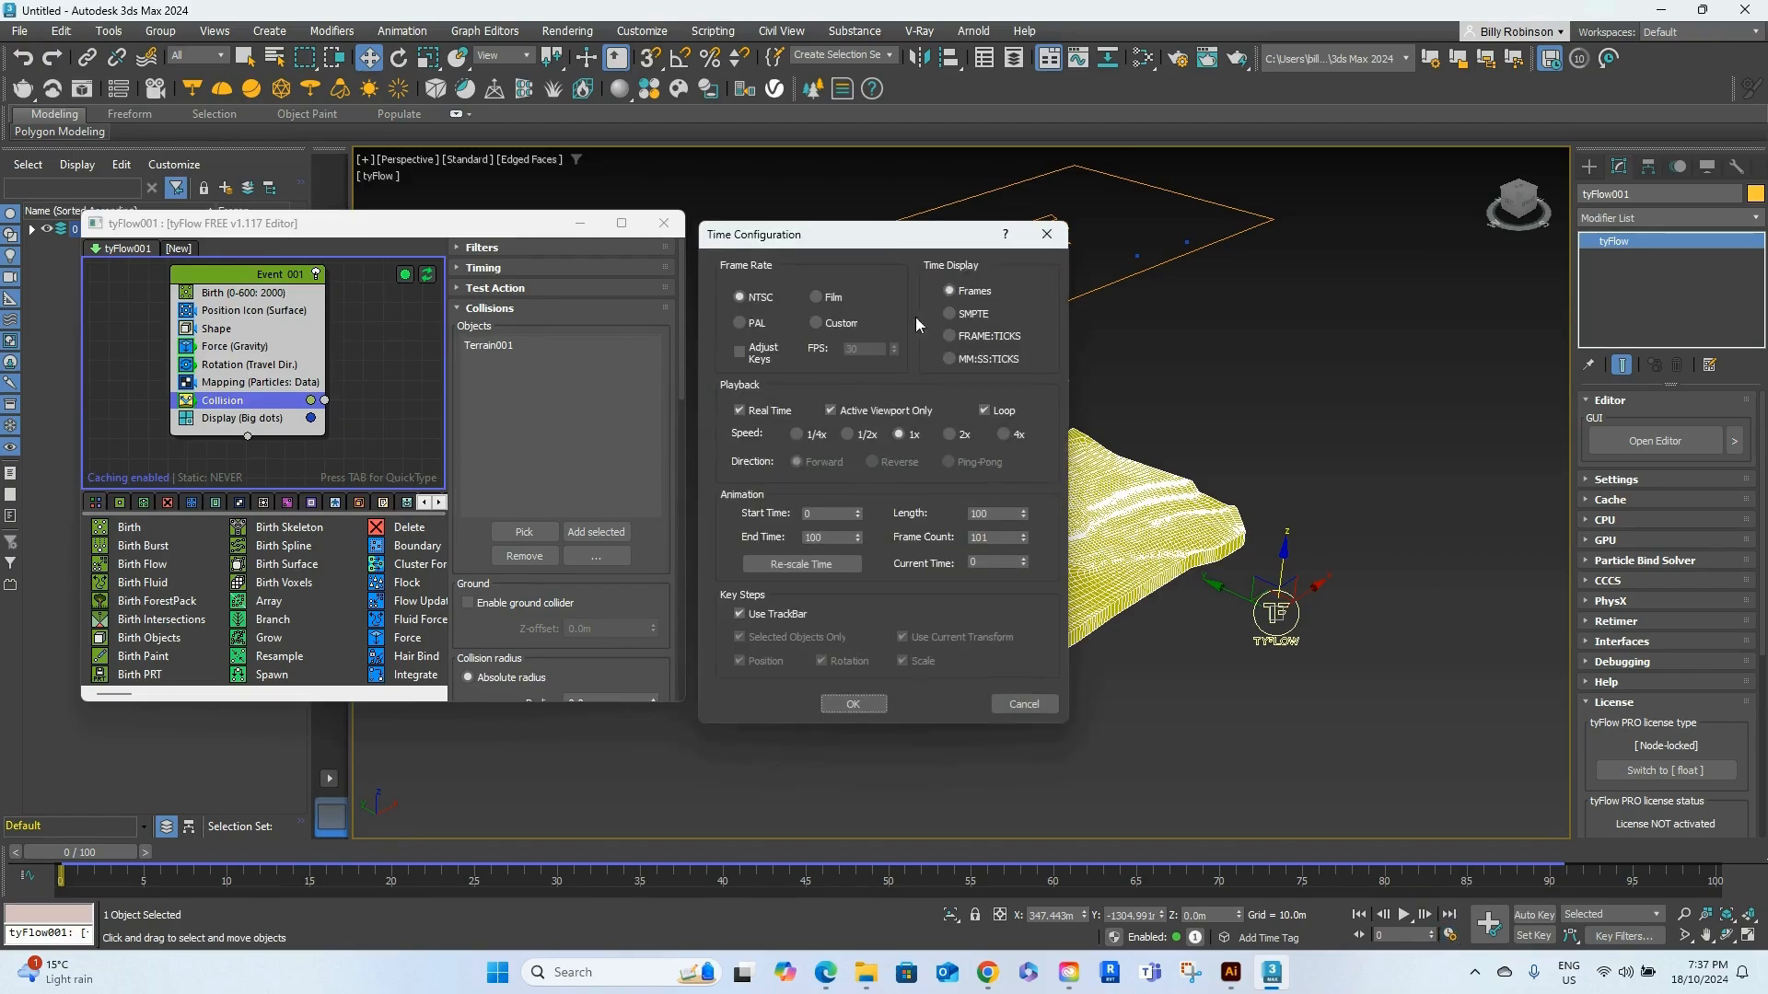
double_click(1001, 516)
type("500")
left_click(865, 706)
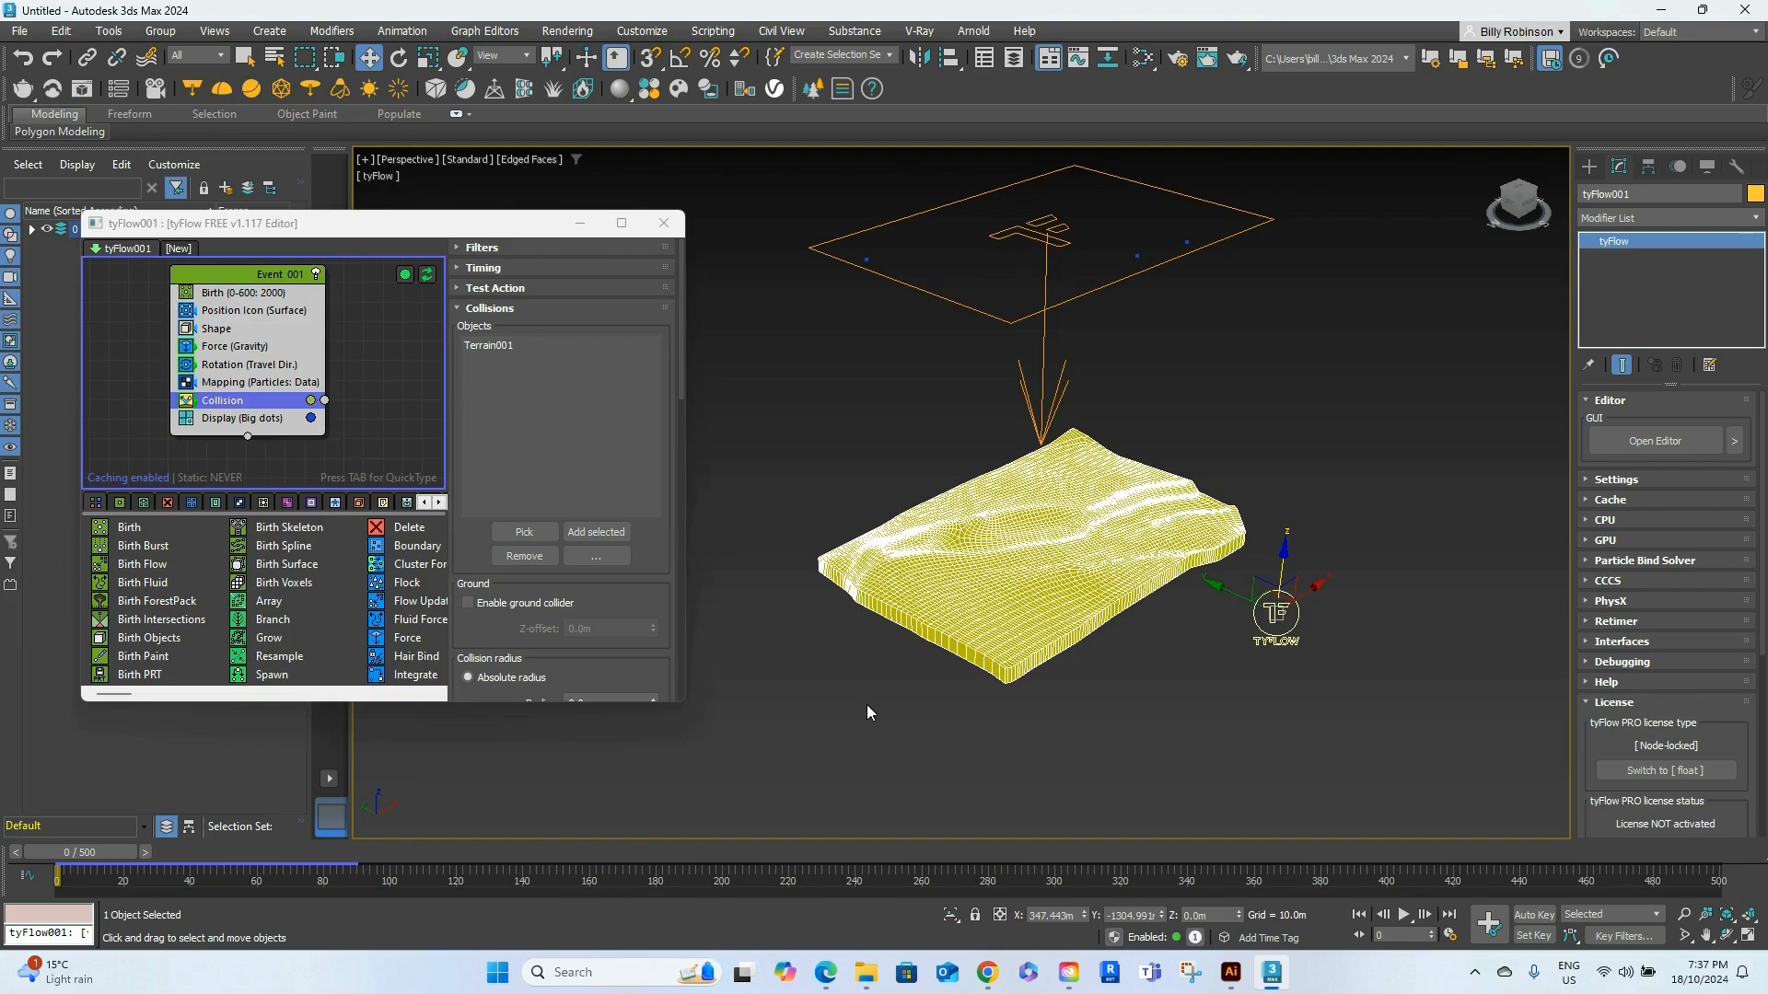
Play the 500-frame animation to examine how the particles bounce and settle on the terrain, and stop playback partway
left_click(1404, 914)
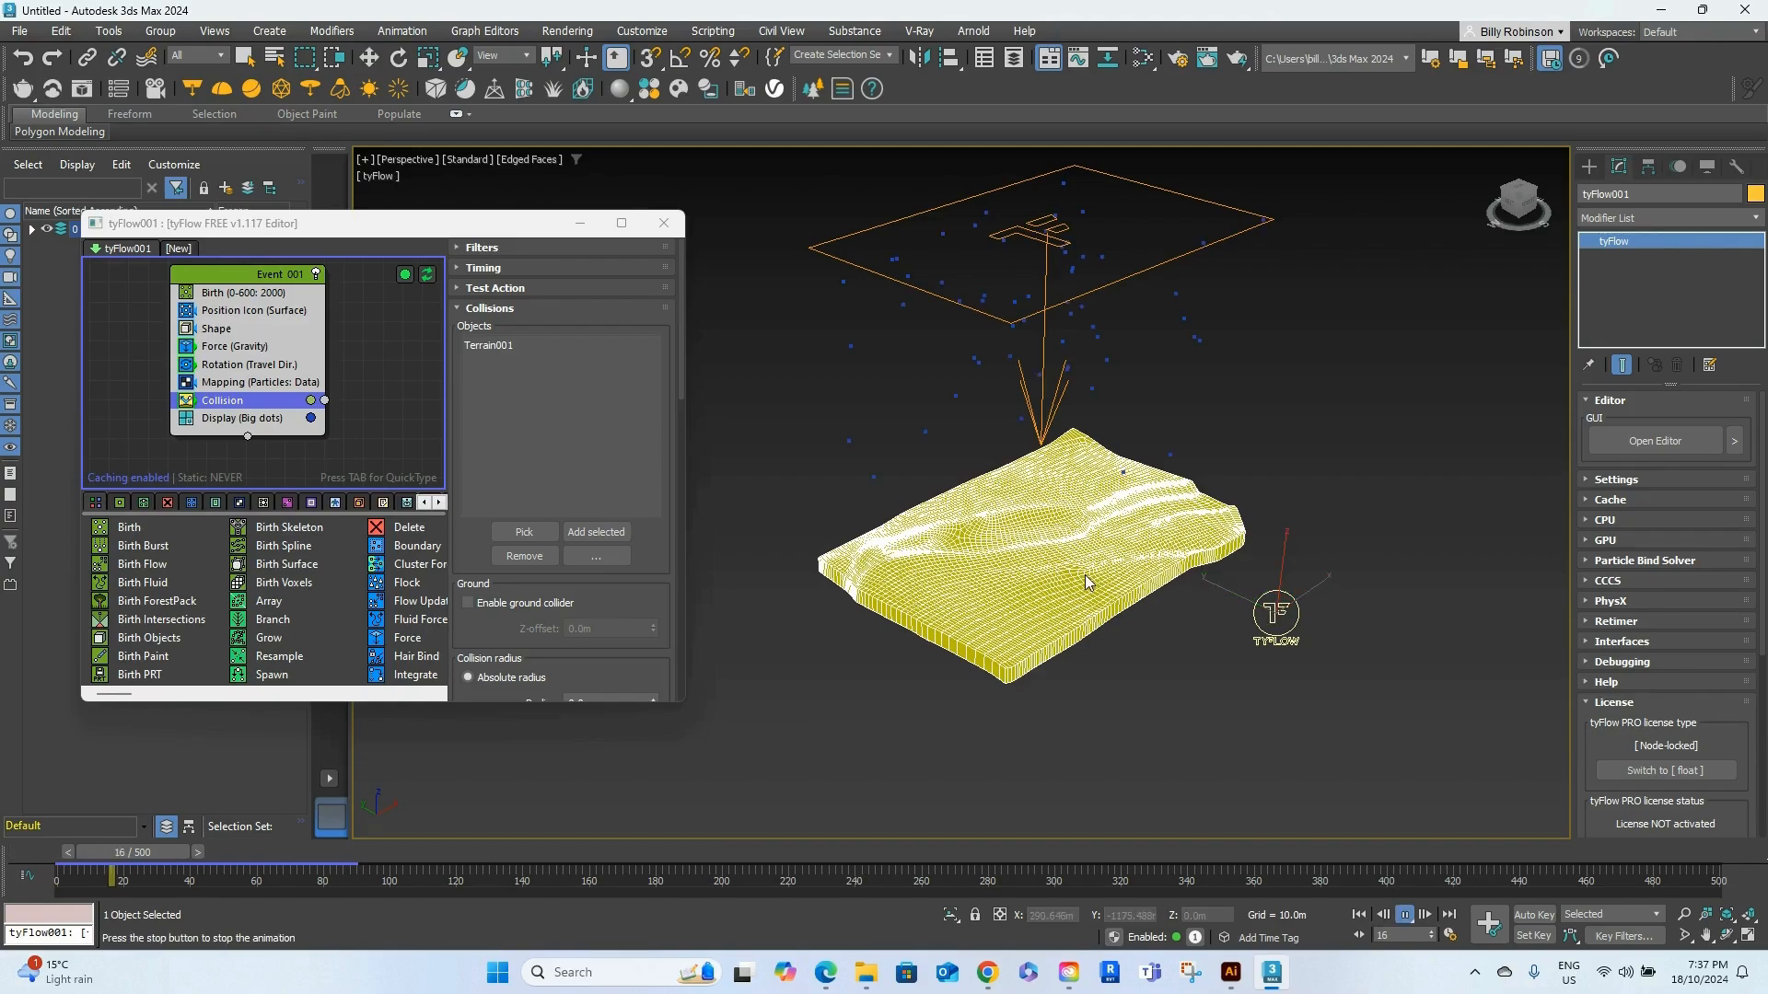
scroll(1059, 576, "up", 3)
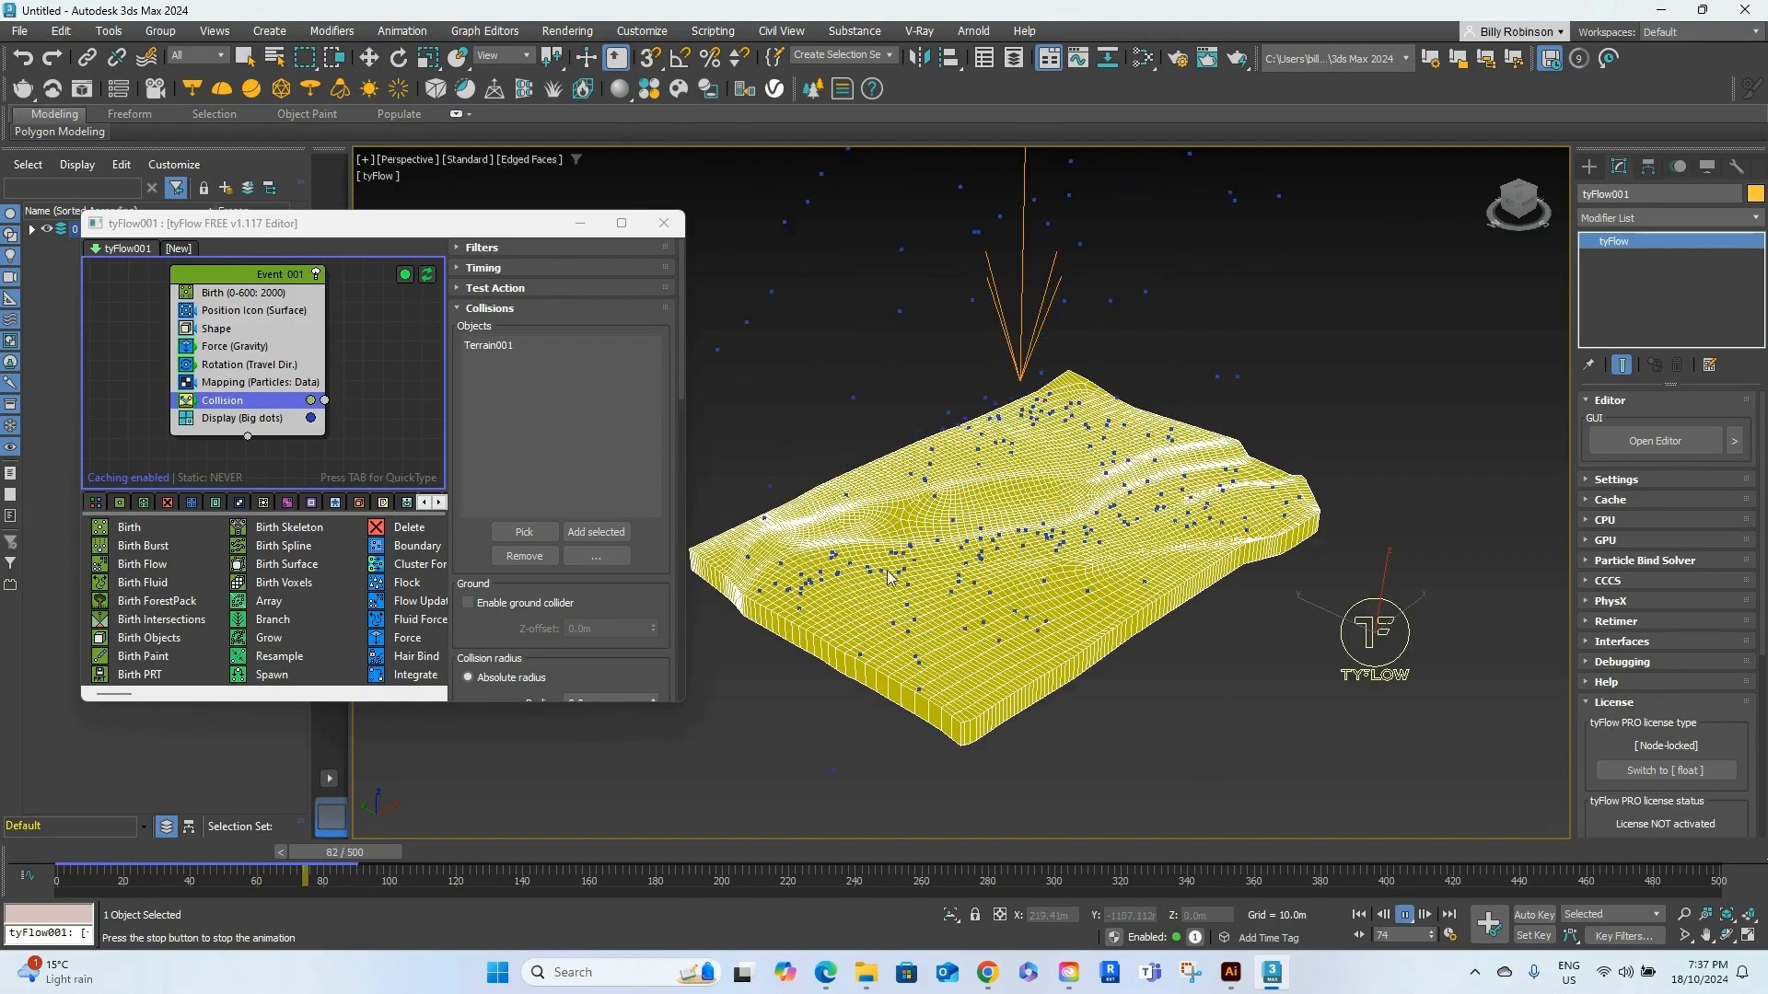
scroll(1068, 547, "up", 3)
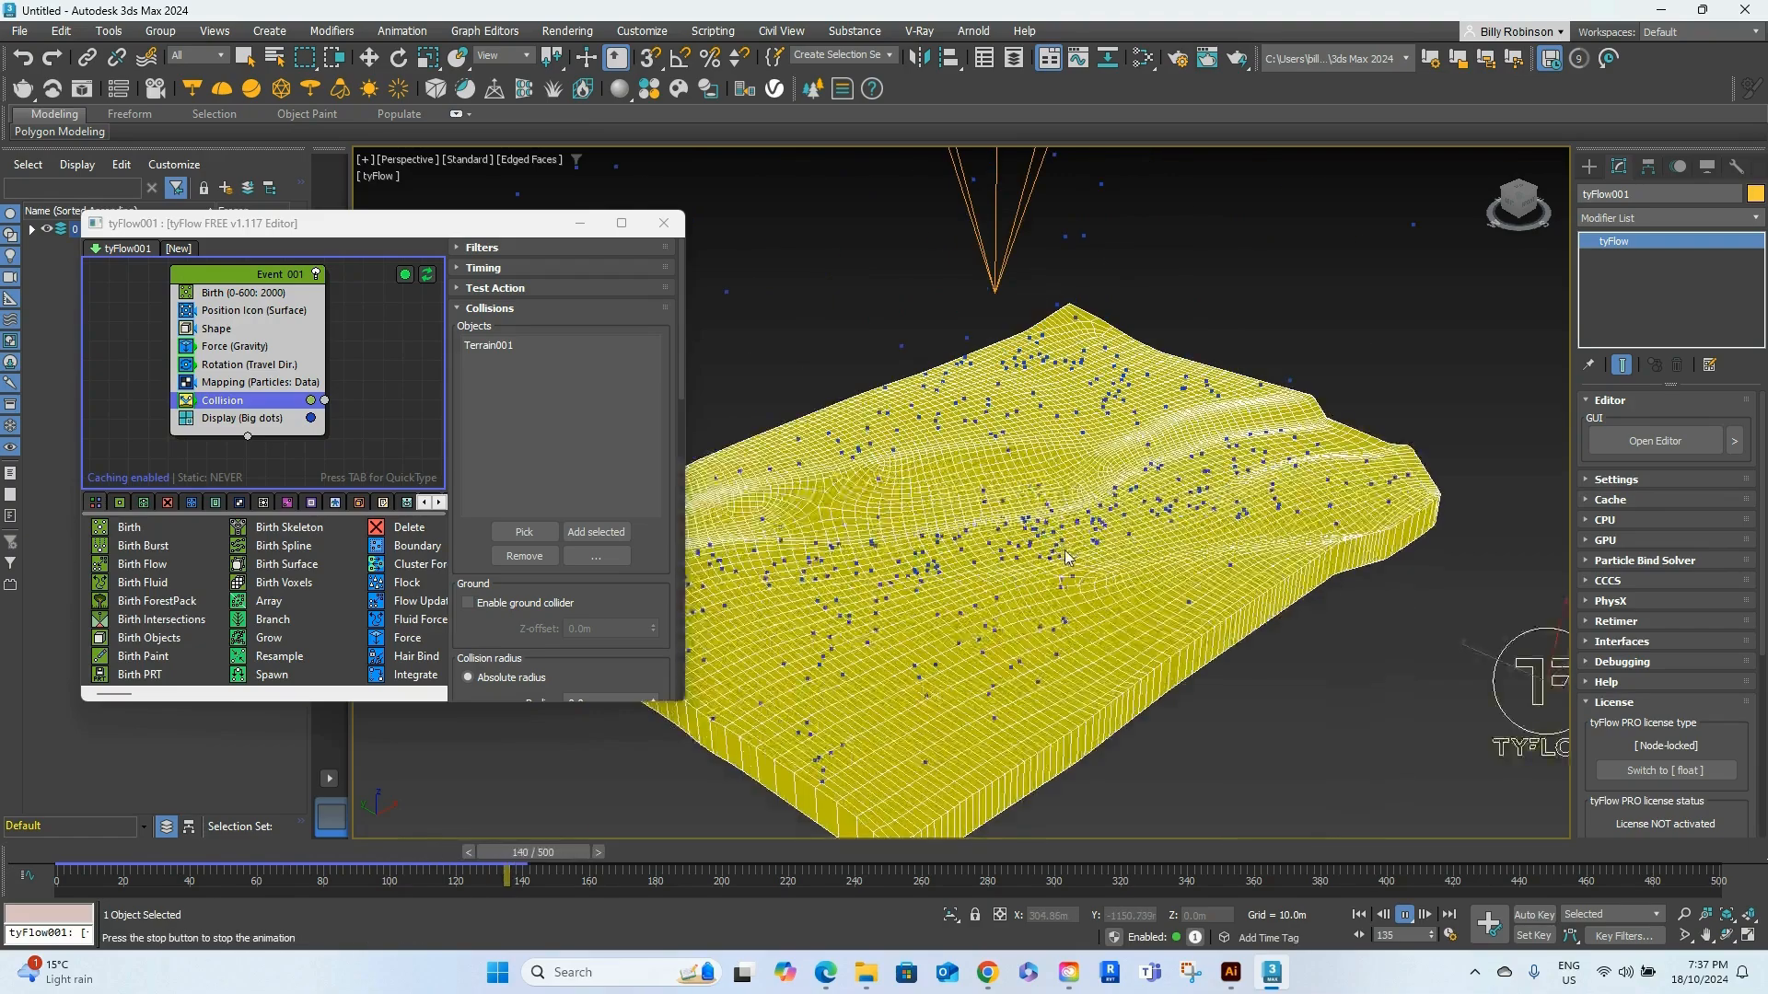
scroll(1027, 542, "down", 3)
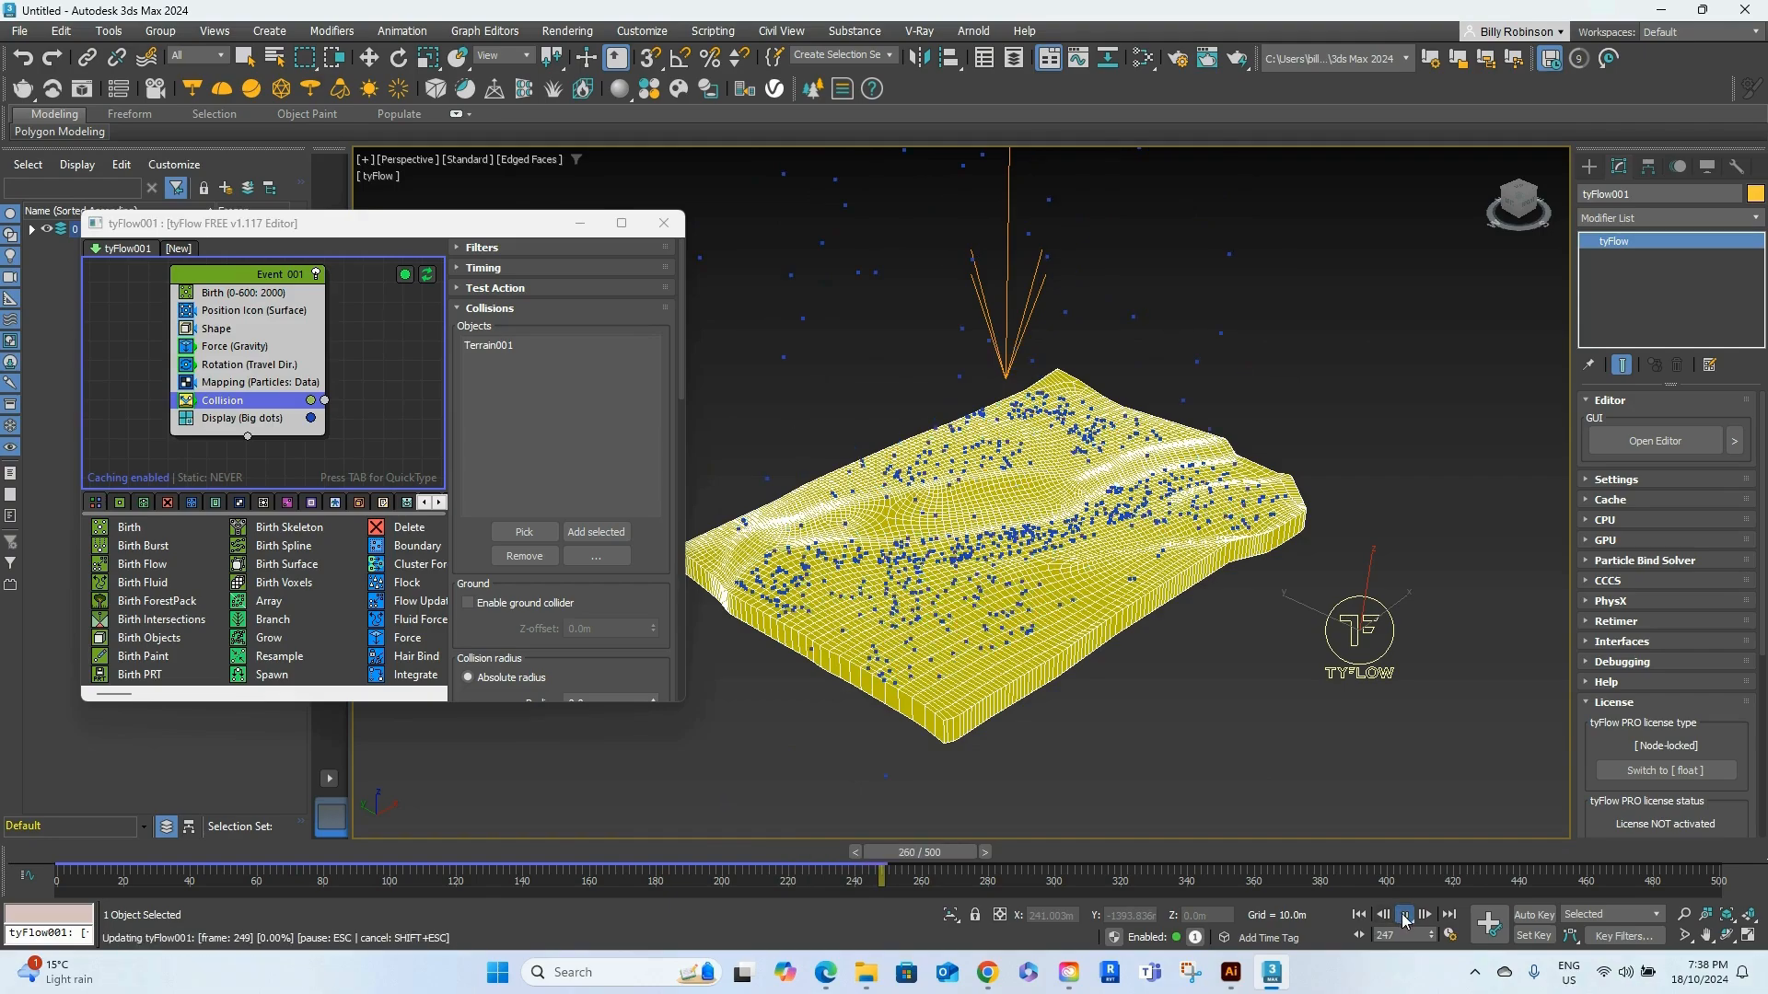
key("w")
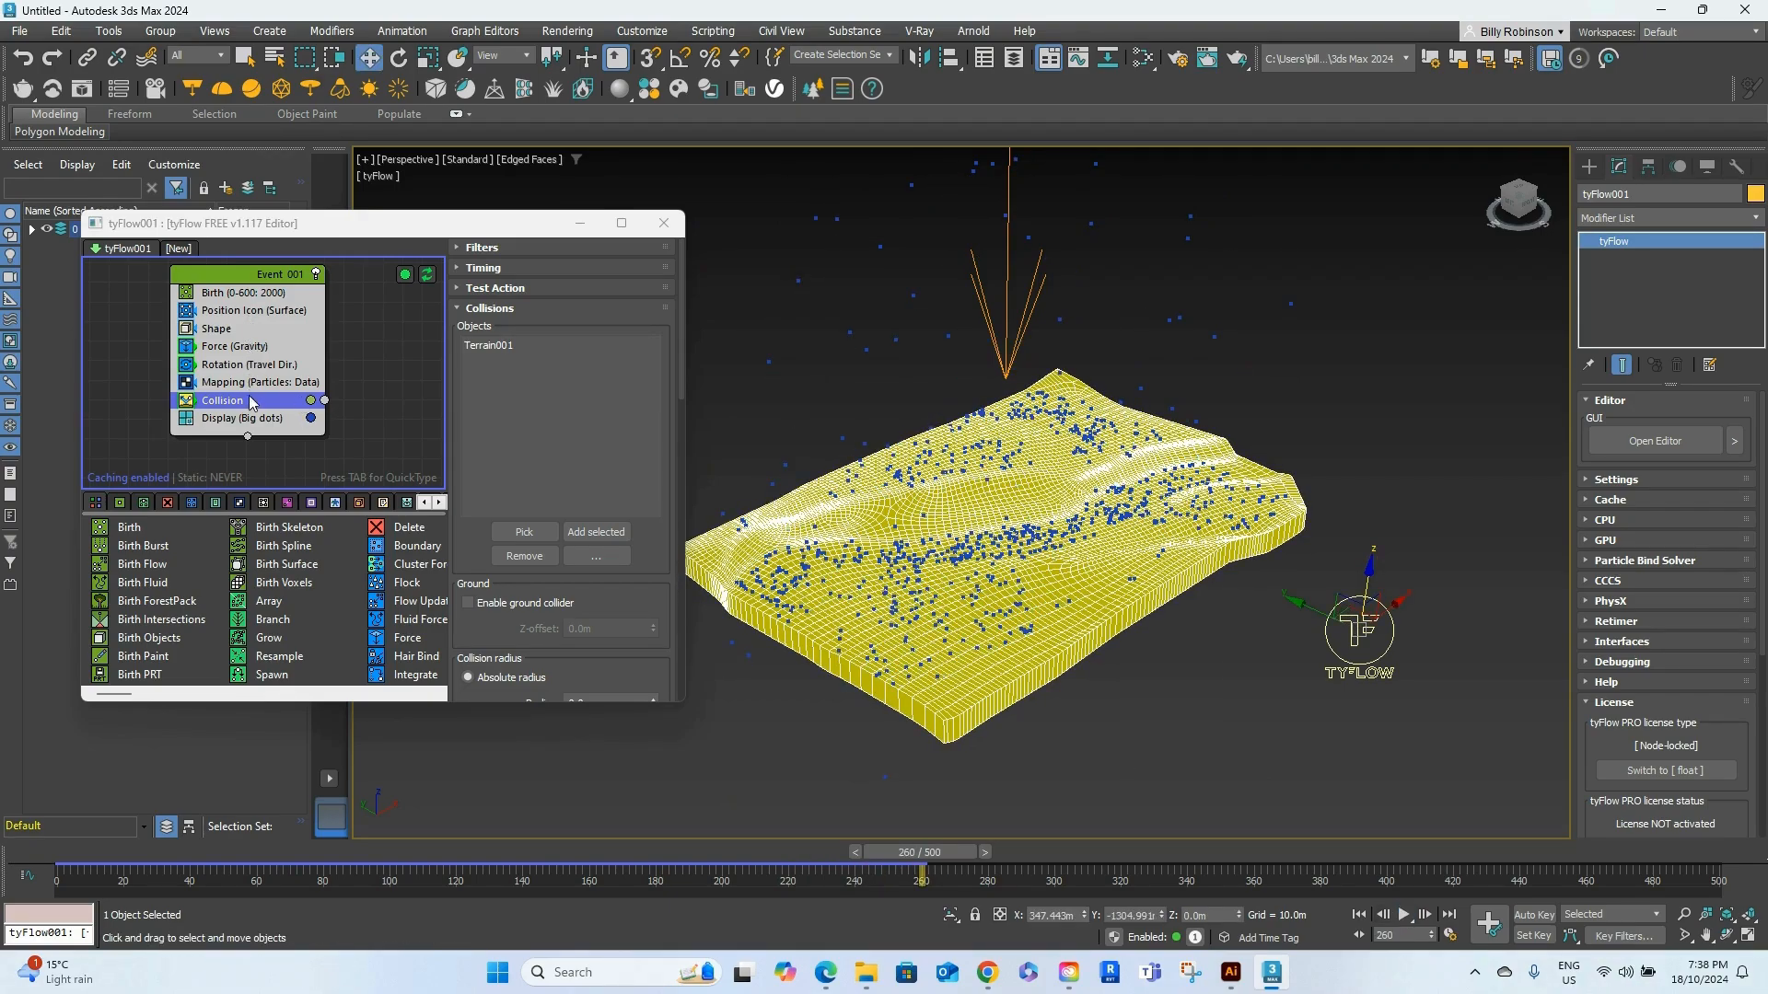
Set the Bounce % of the Collision operator's geometry surface interaction to 0
scroll(589, 534, "down", 5)
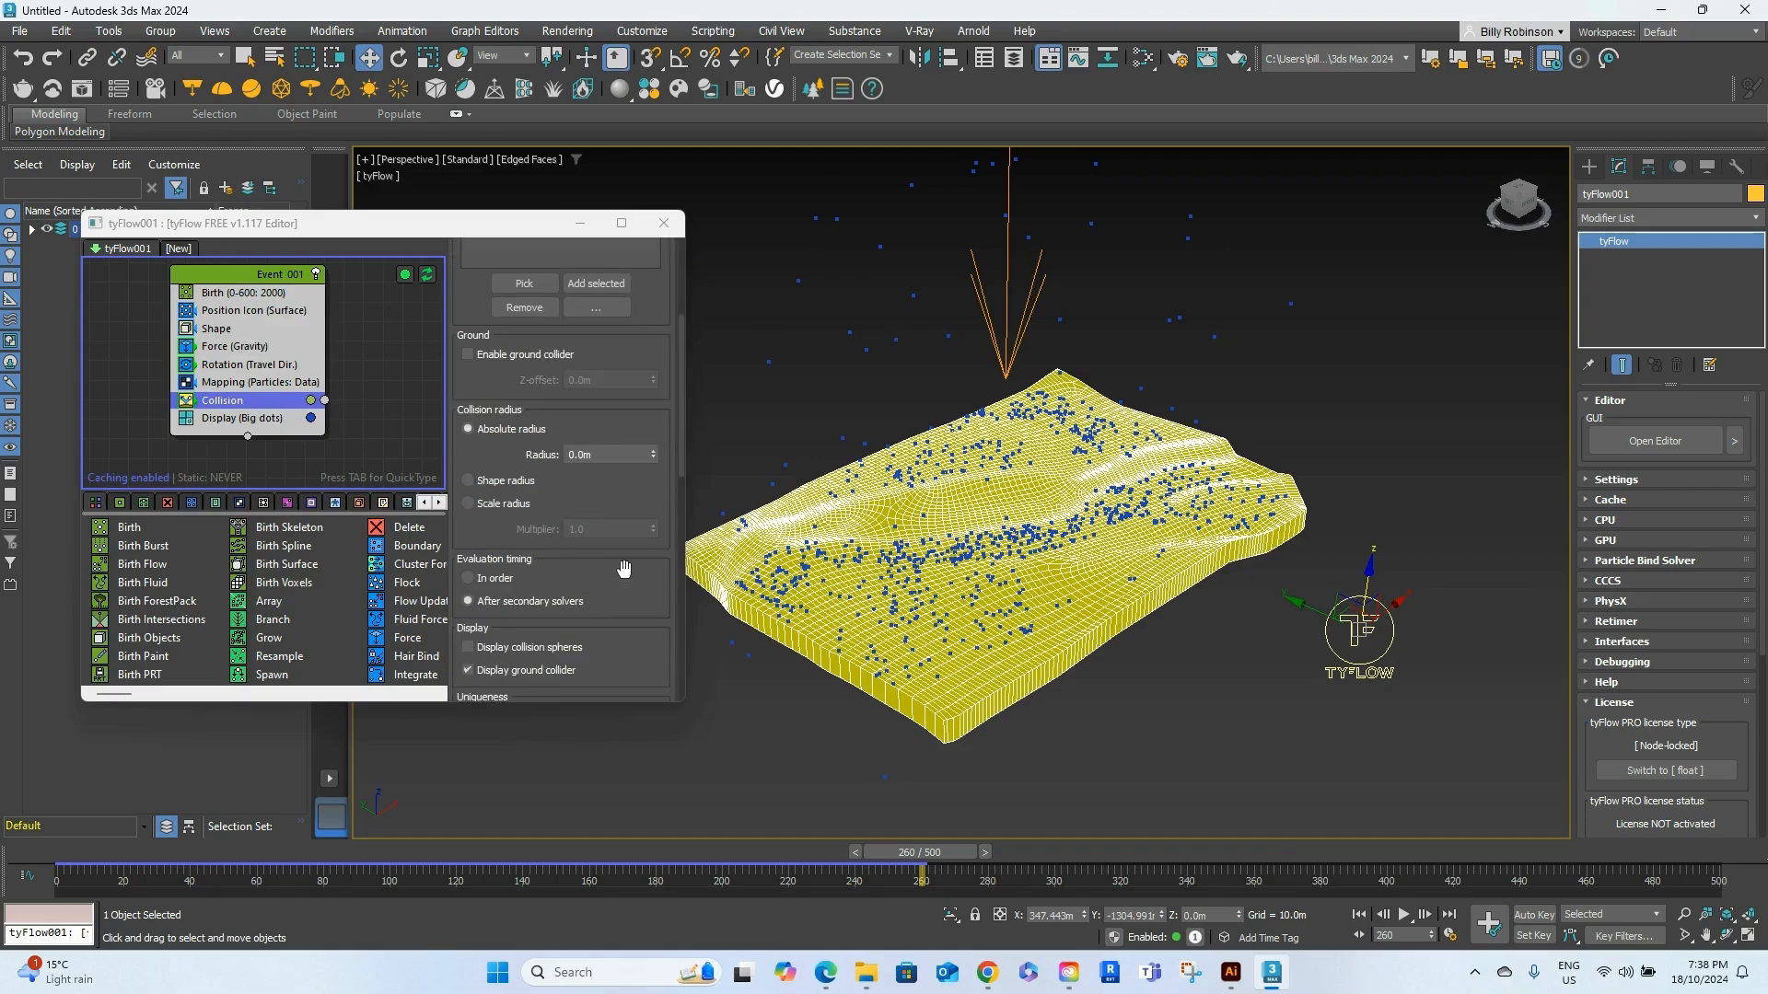
scroll(633, 572, "down", 1)
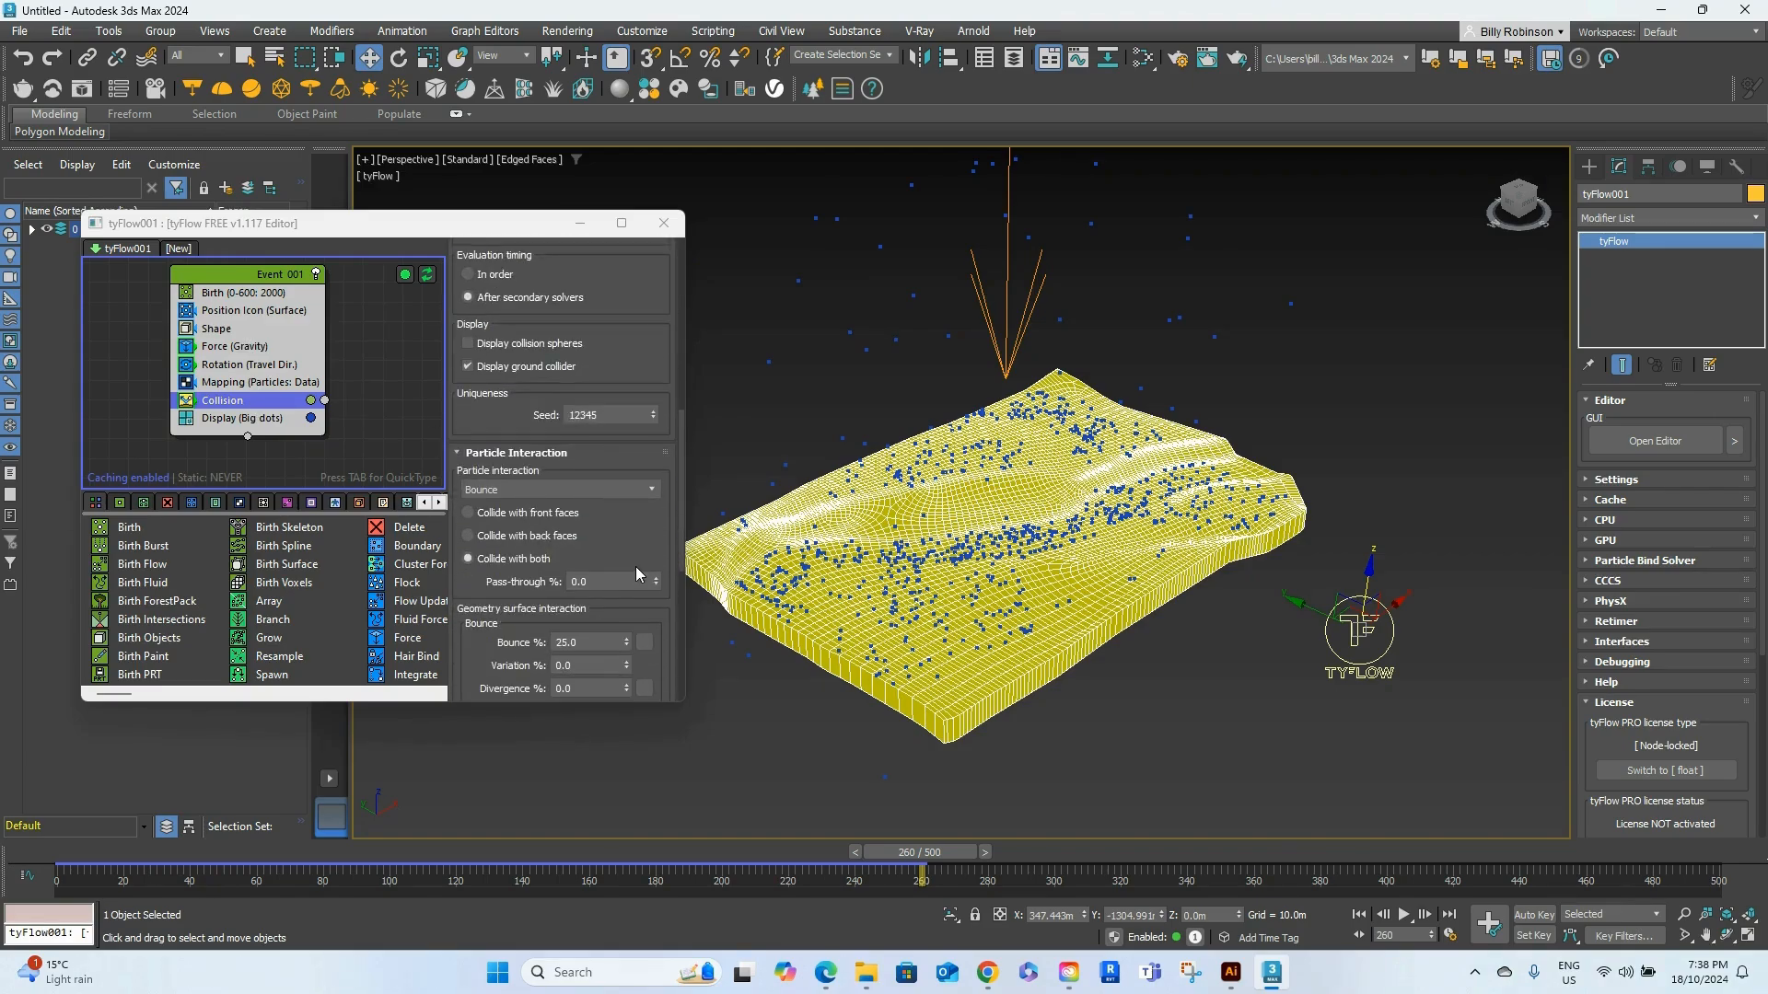
scroll(635, 566, "down", 2)
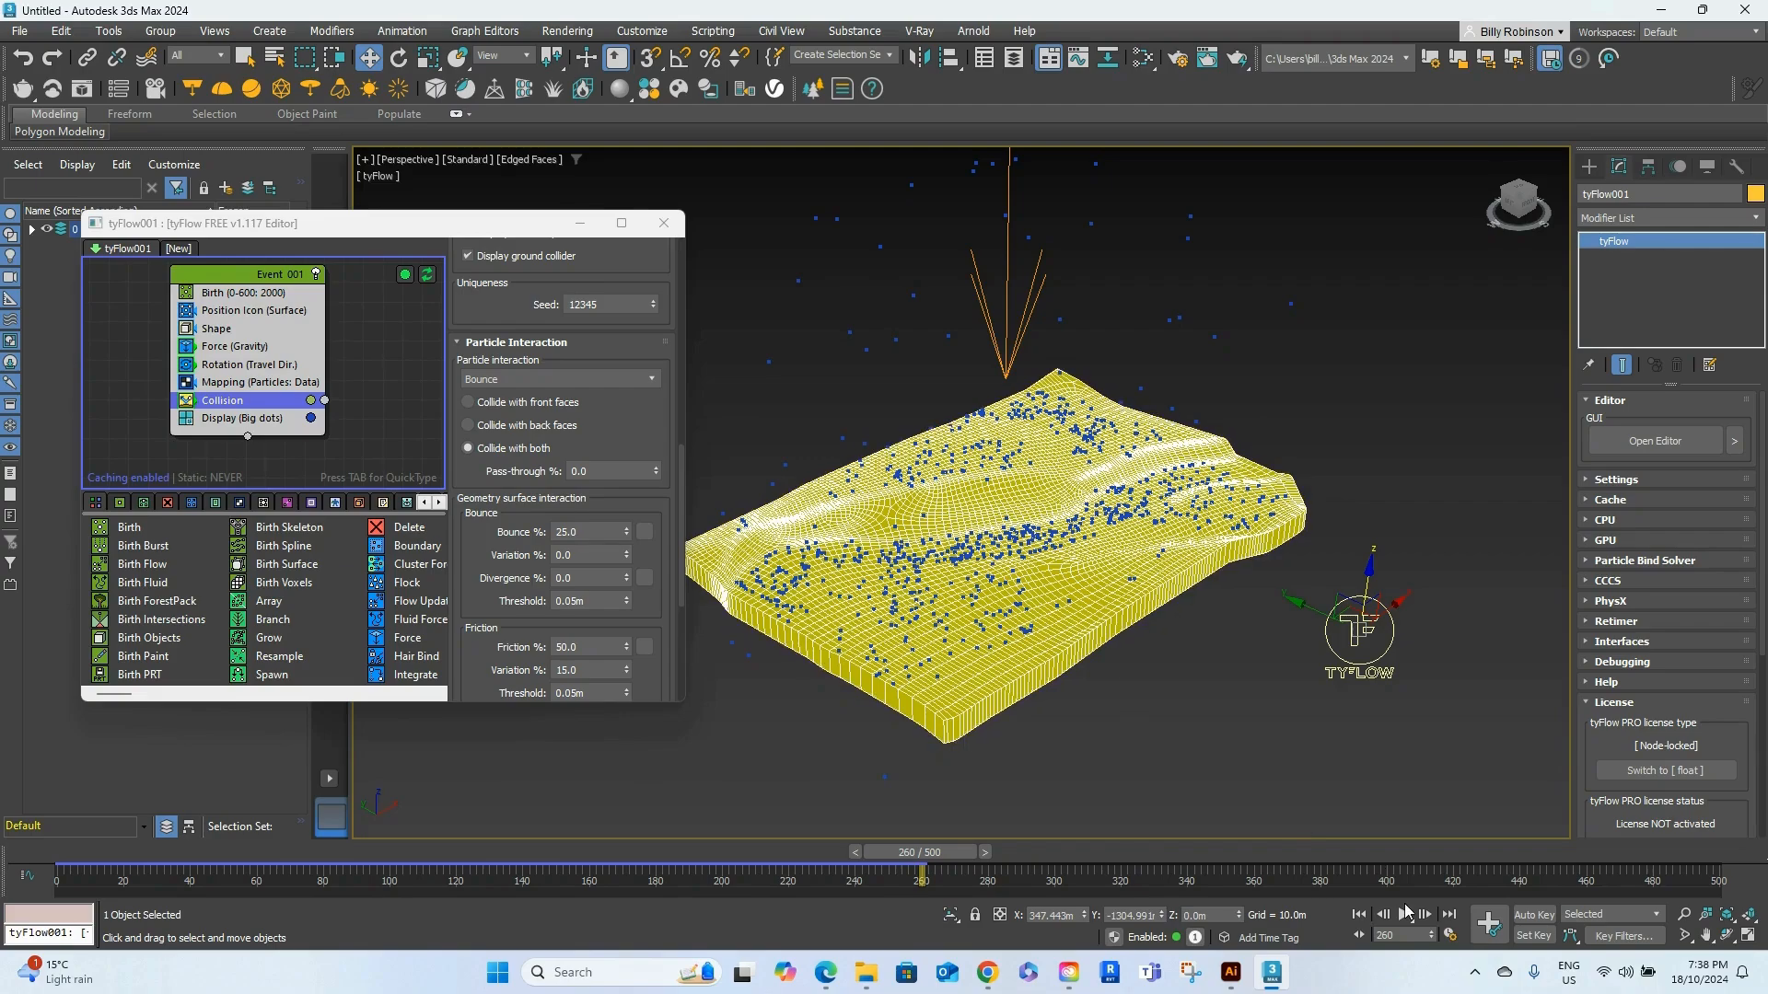
left_click(1406, 912)
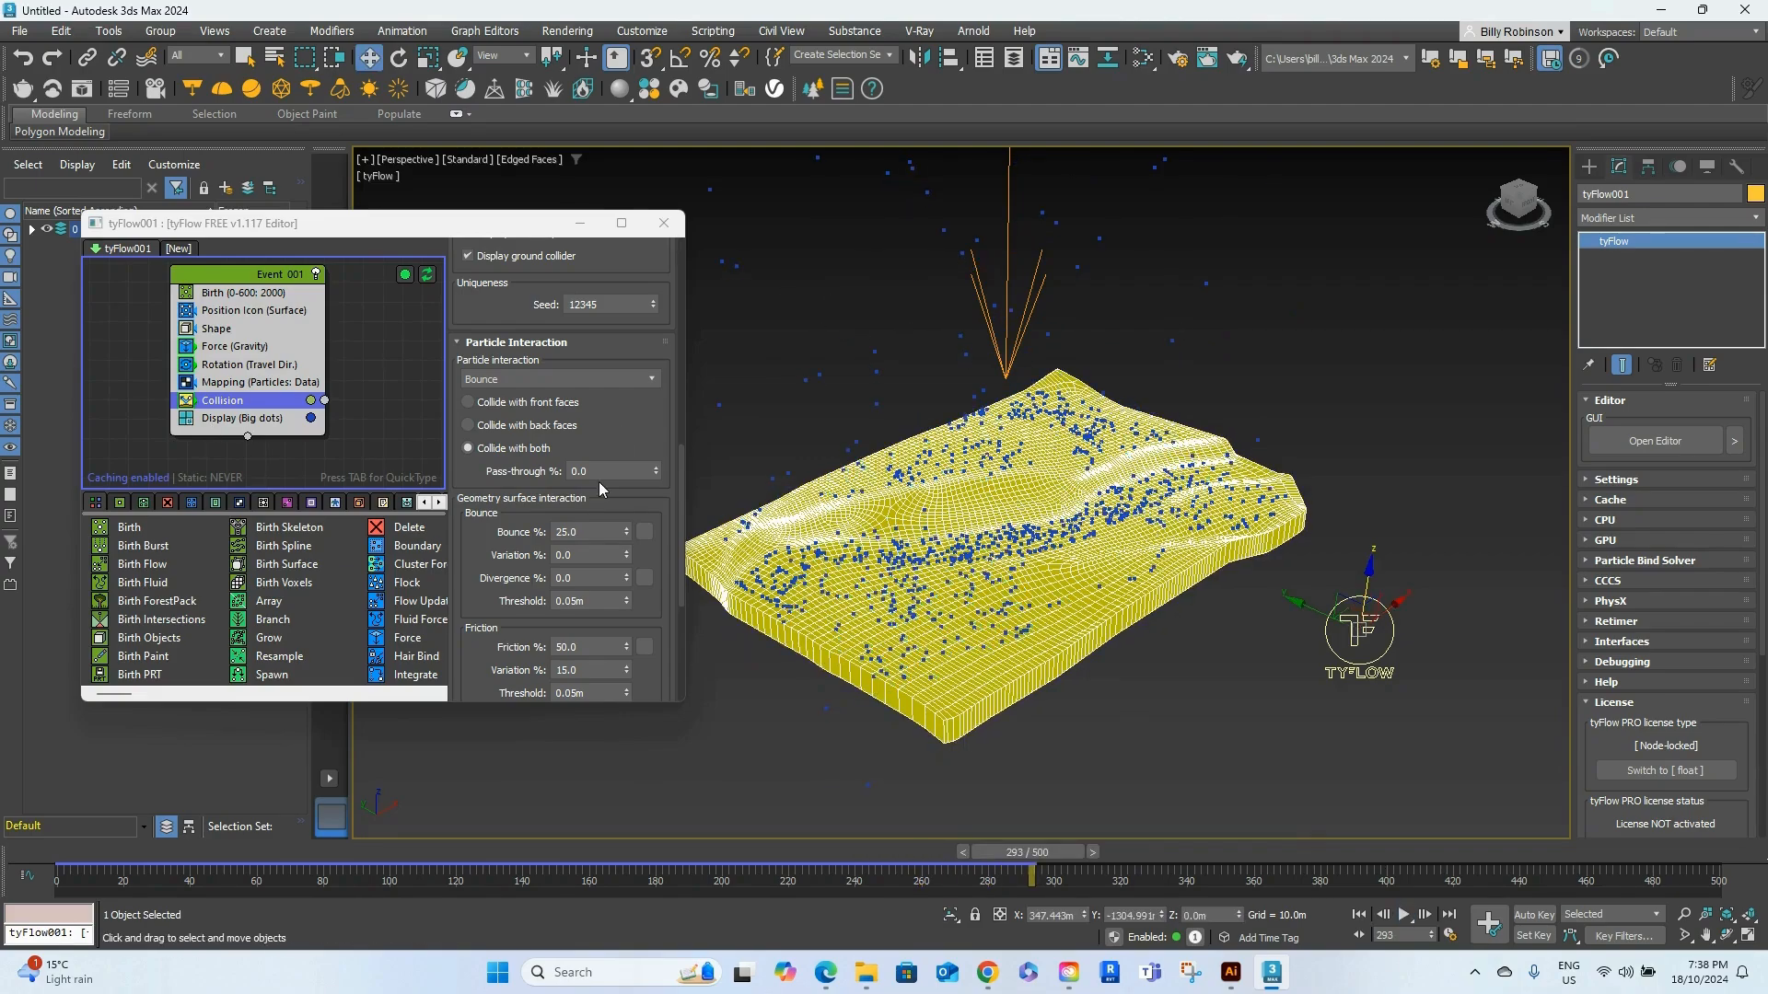
left_click_drag(605, 534, 539, 523)
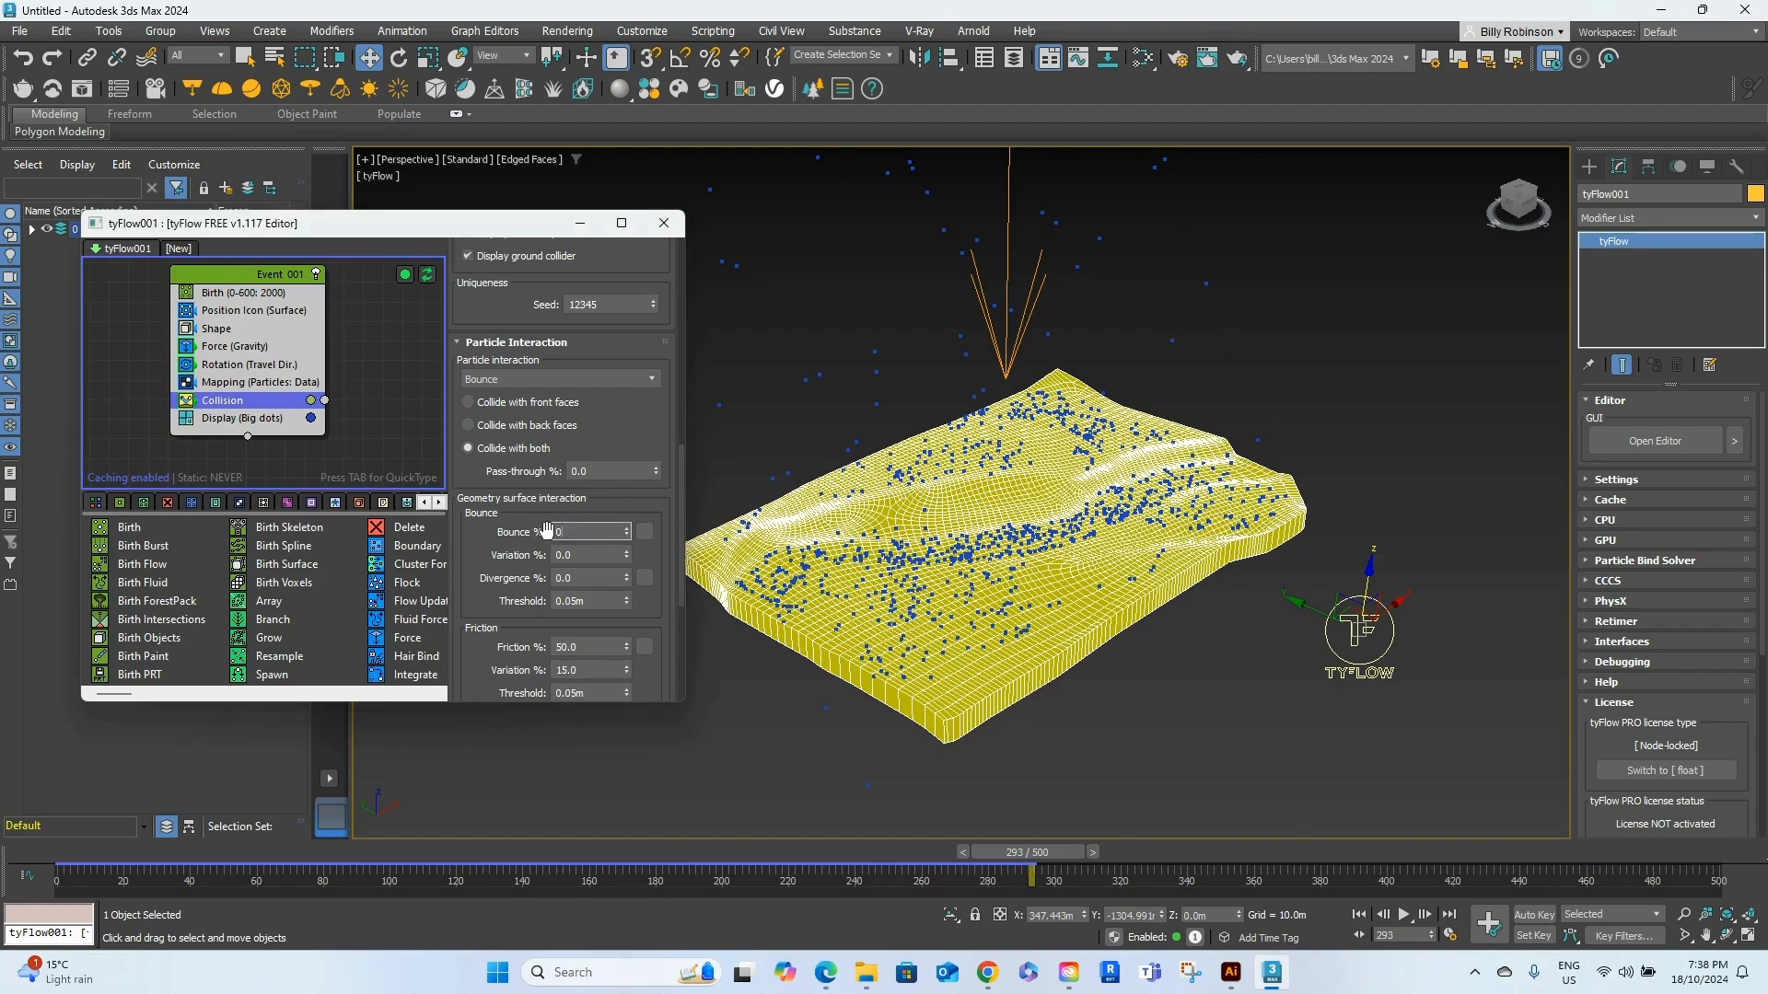
type("0")
key("Return")
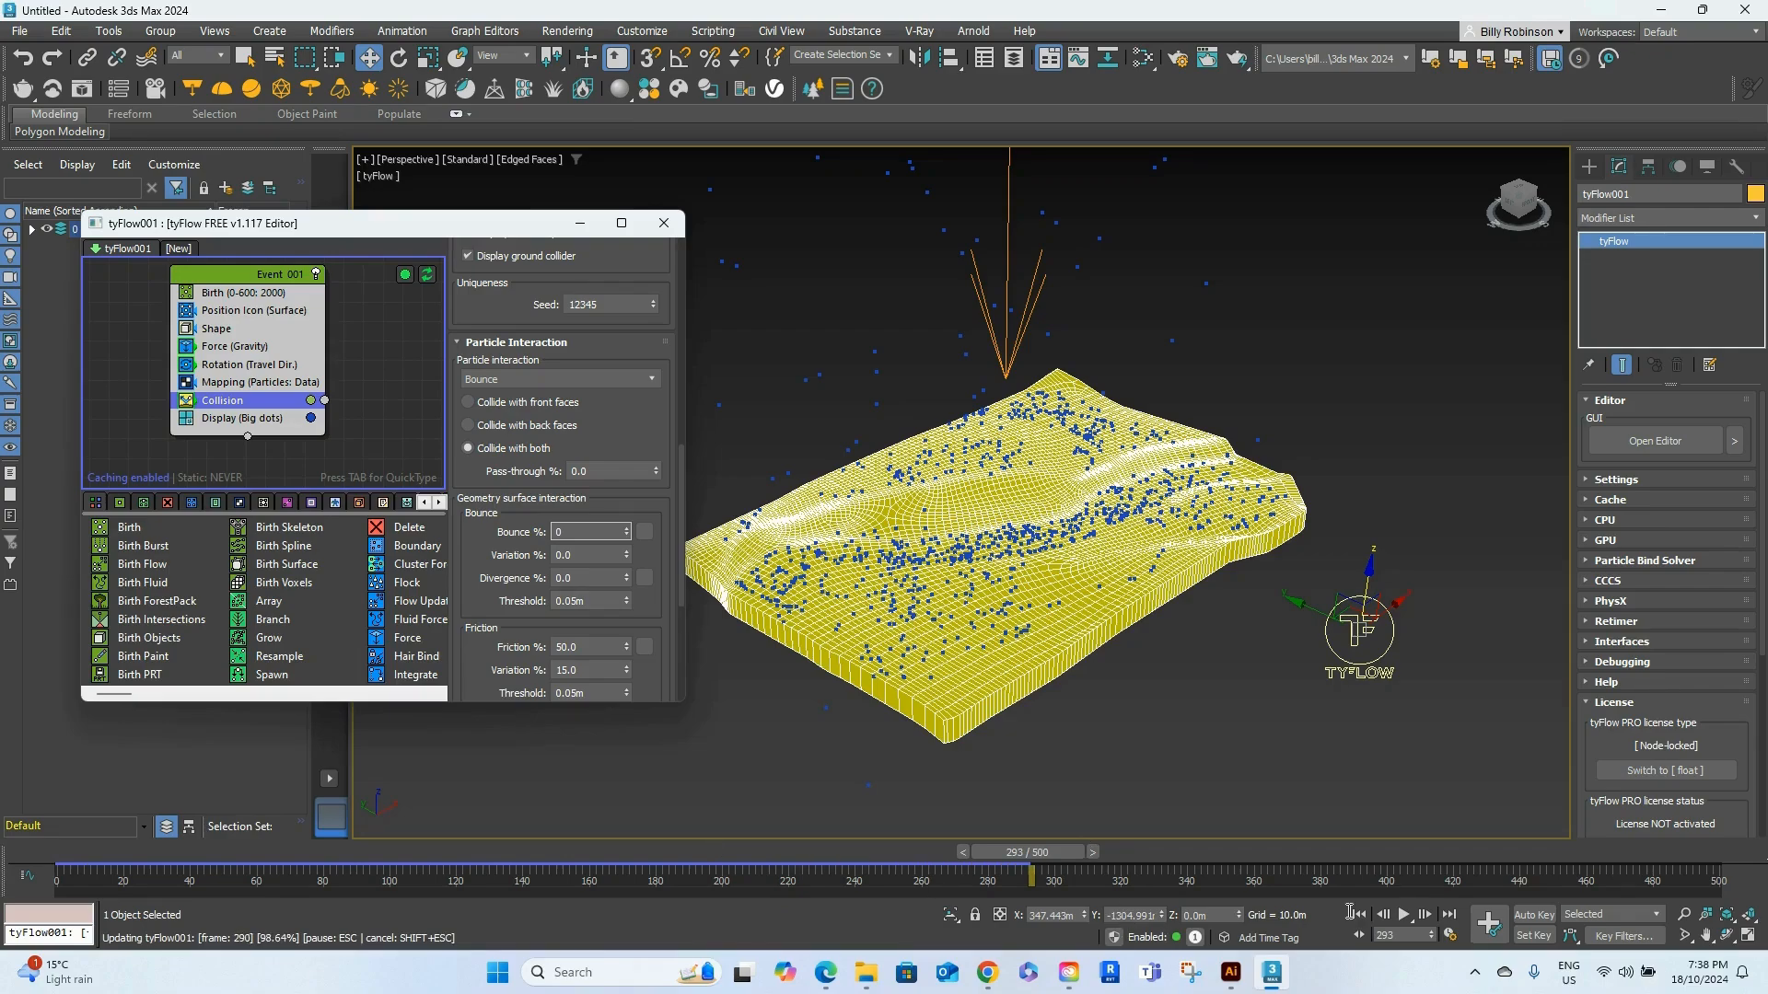
Replay the animation from frame 0 and examine how the particles without bounce move across the terrain from several distances
left_click(1358, 915)
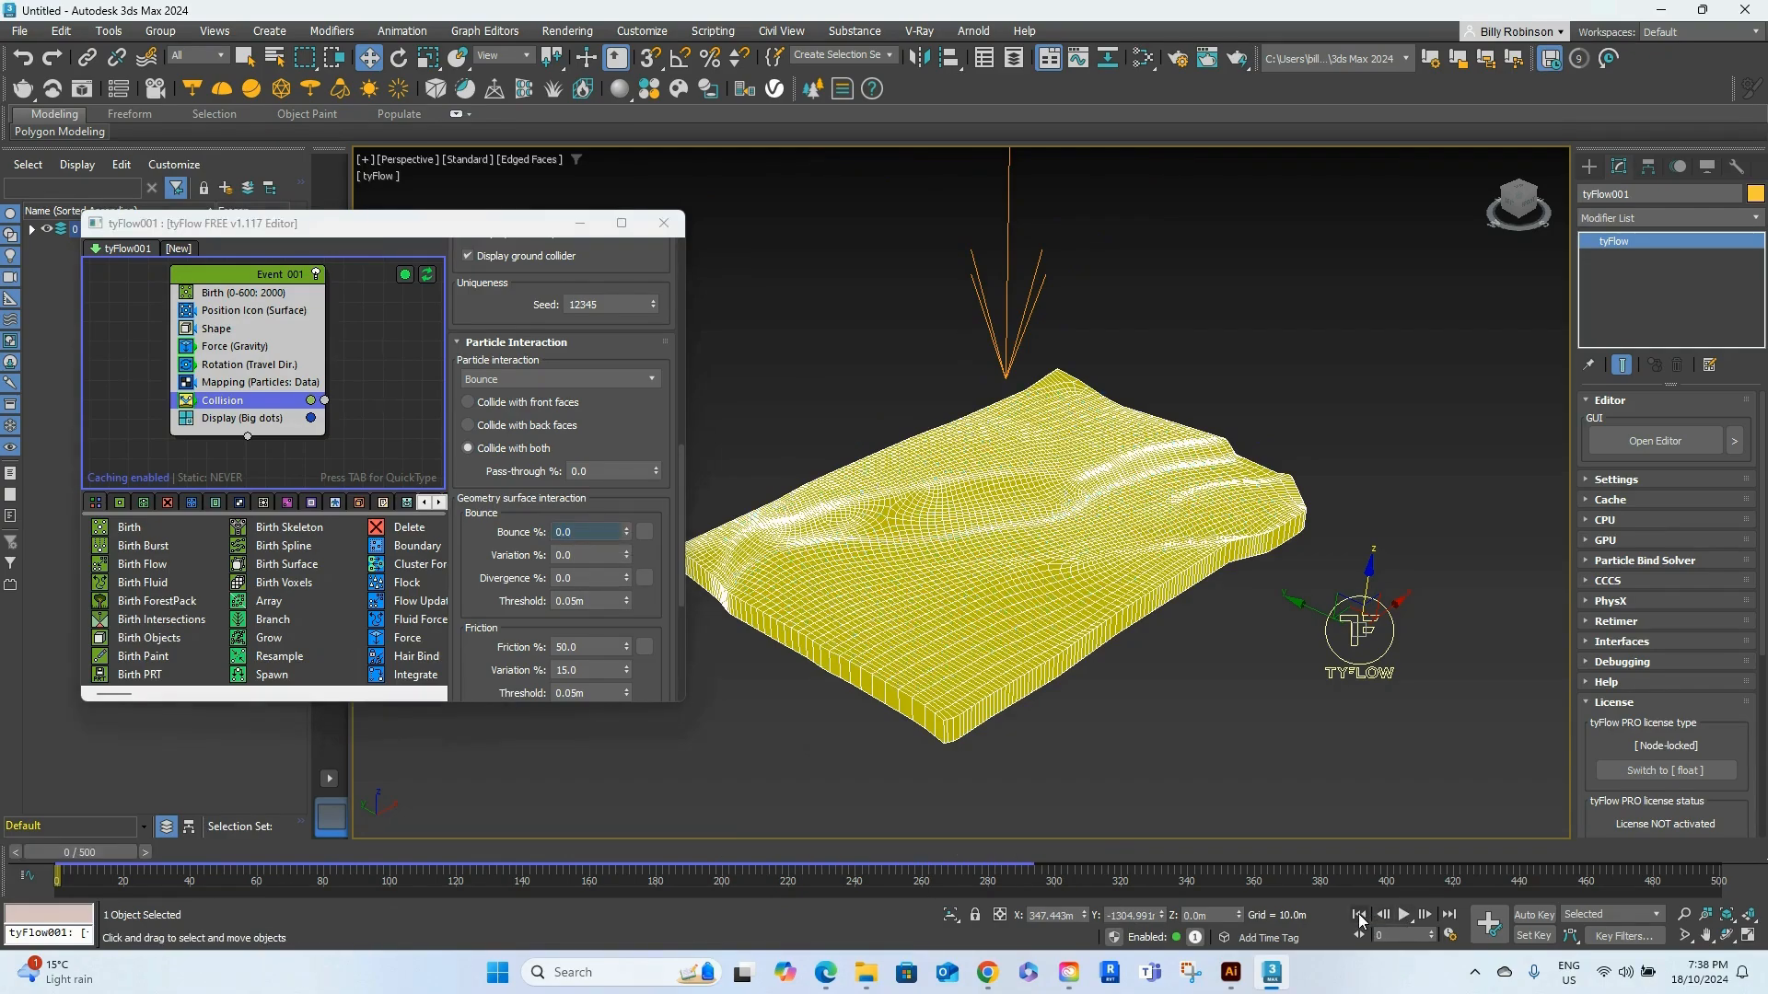
left_click(1404, 915)
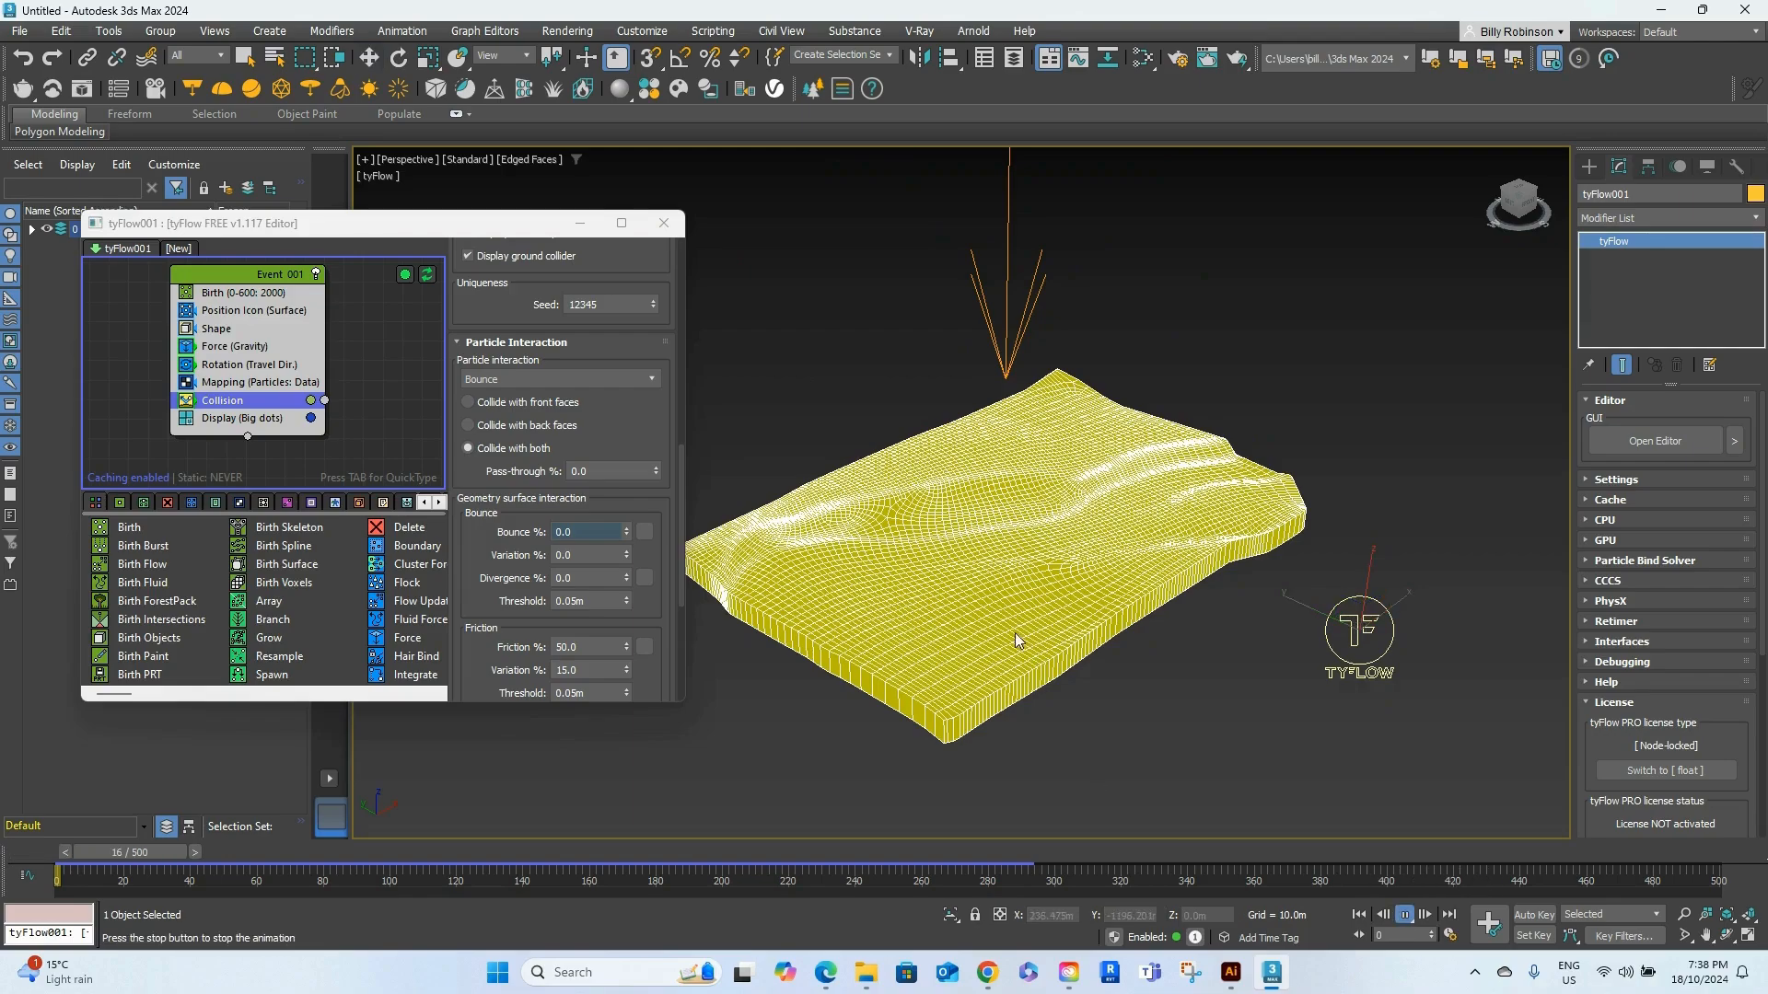
scroll(983, 521, "up", 2)
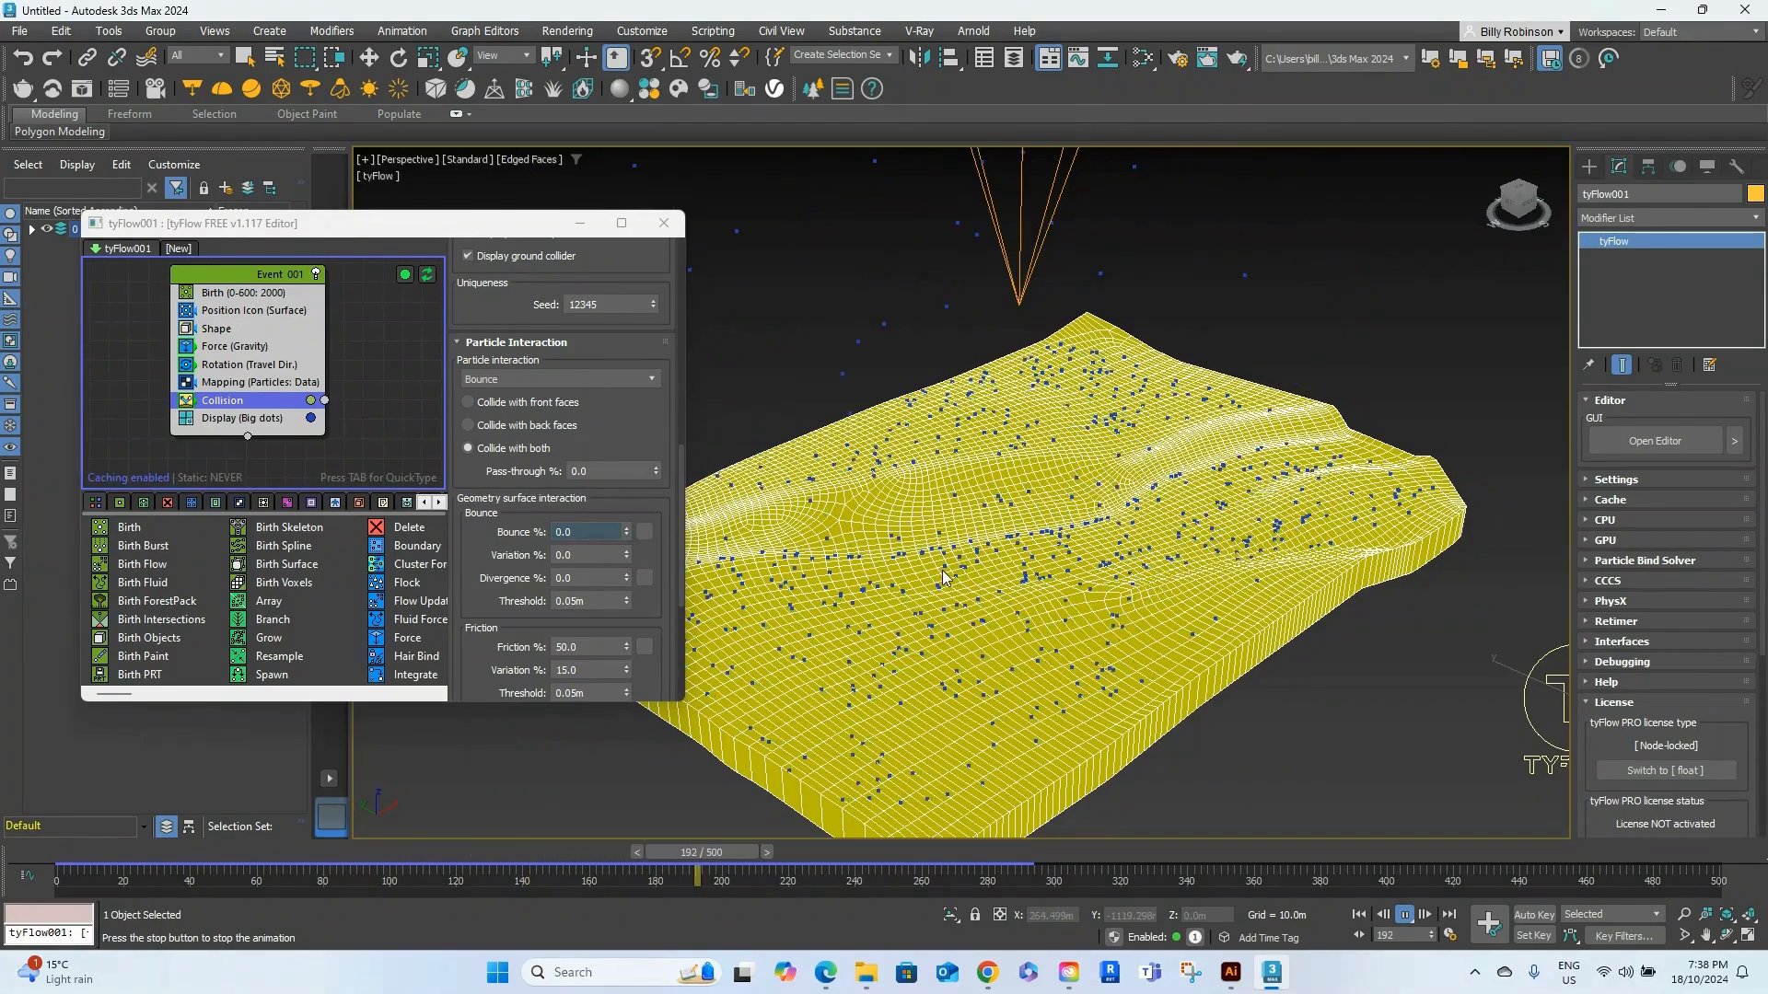
scroll(966, 562, "down", 2)
middle_click_drag(1031, 578, 1061, 560, "alt")
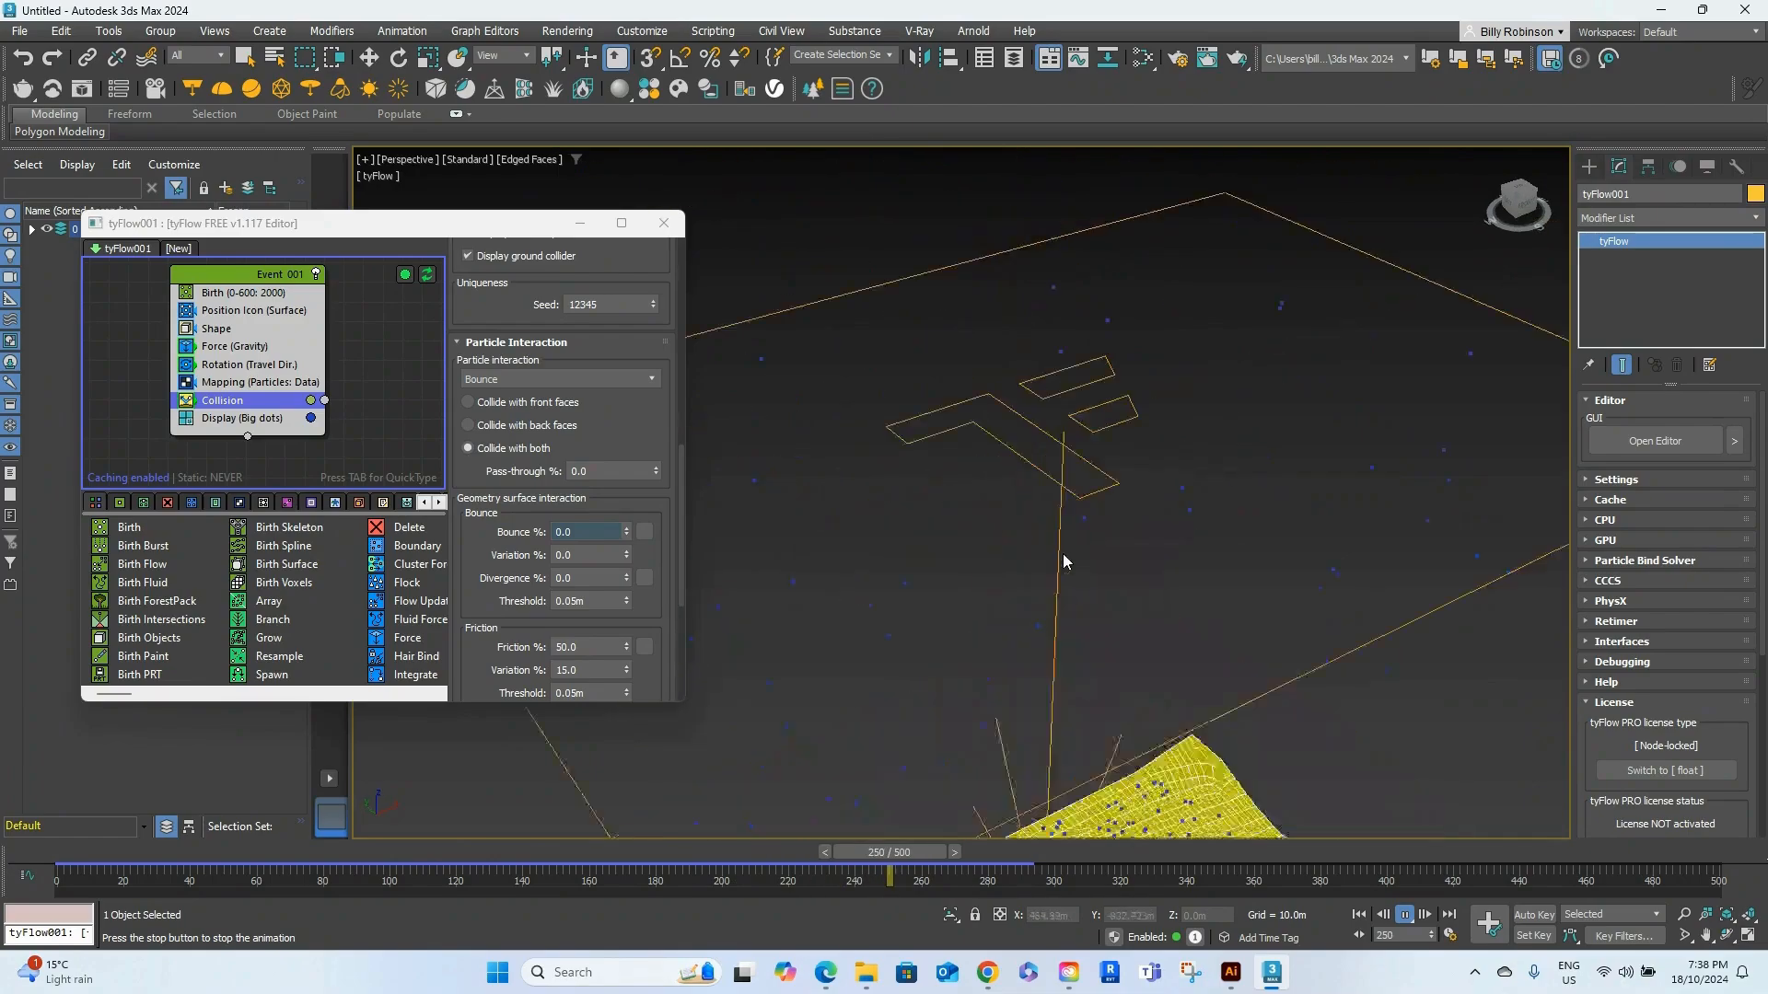
scroll(1061, 560, "down", 4)
scroll(1054, 460, "down", 3)
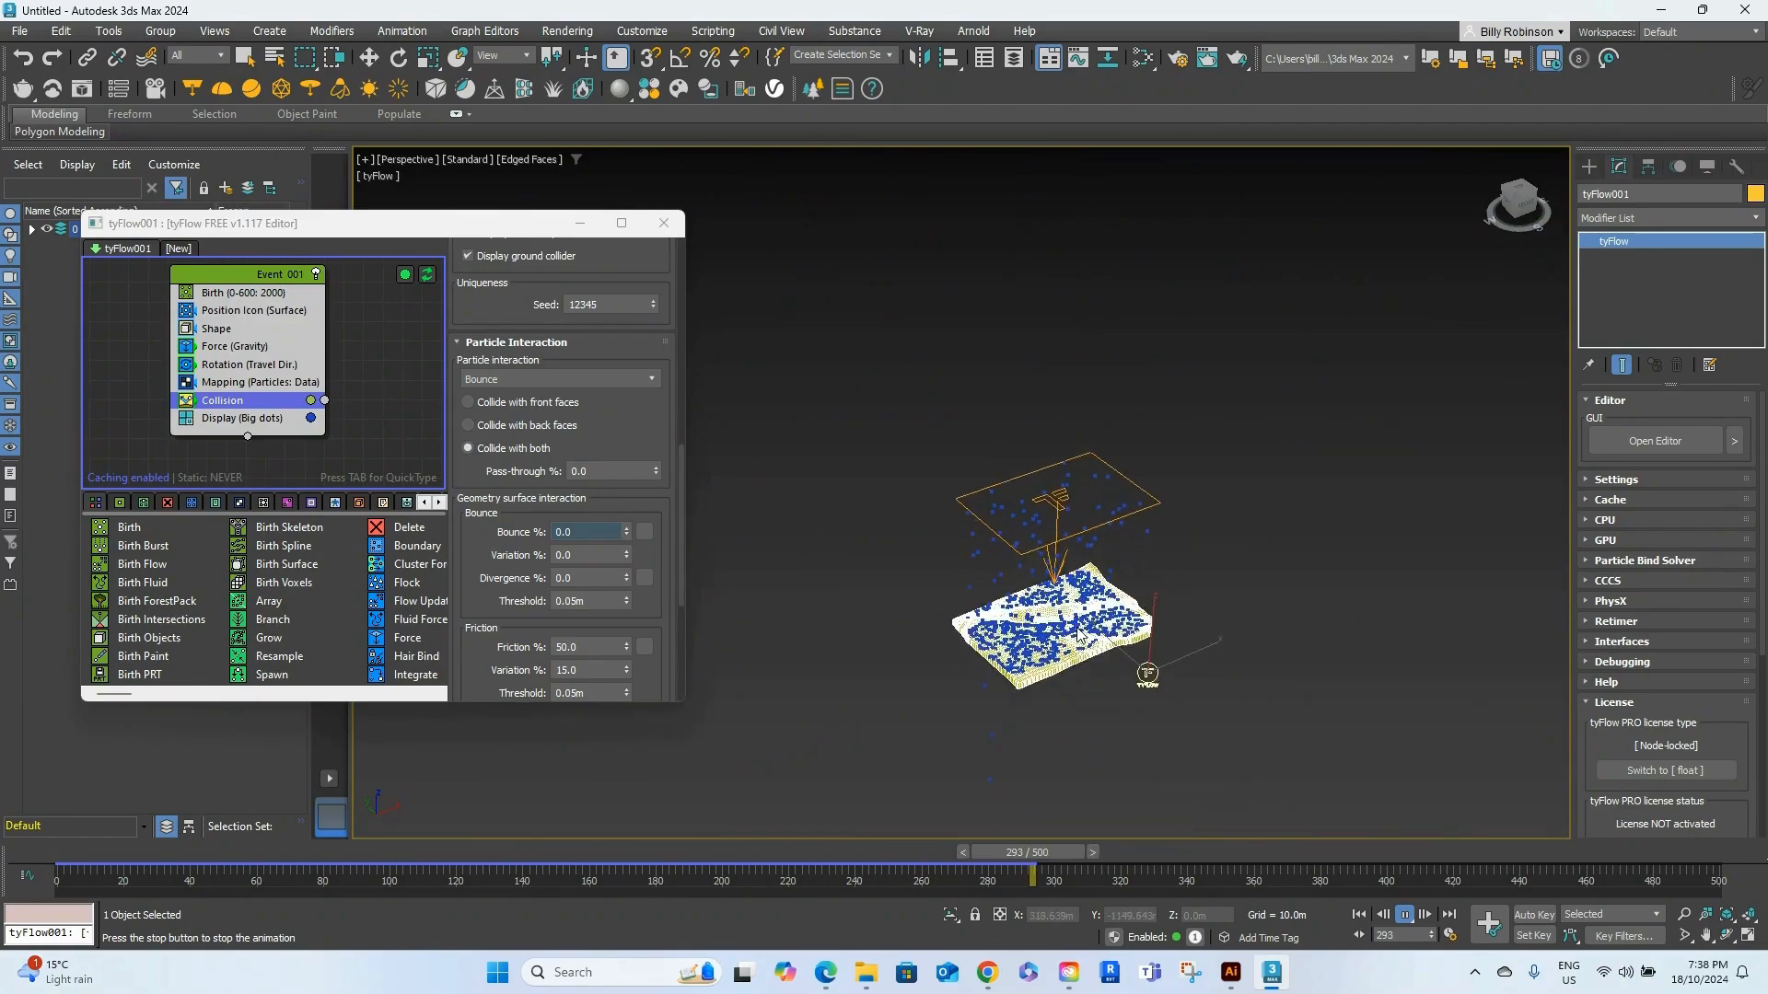
scroll(1076, 640, "up", 3)
scroll(1074, 638, "up", 3)
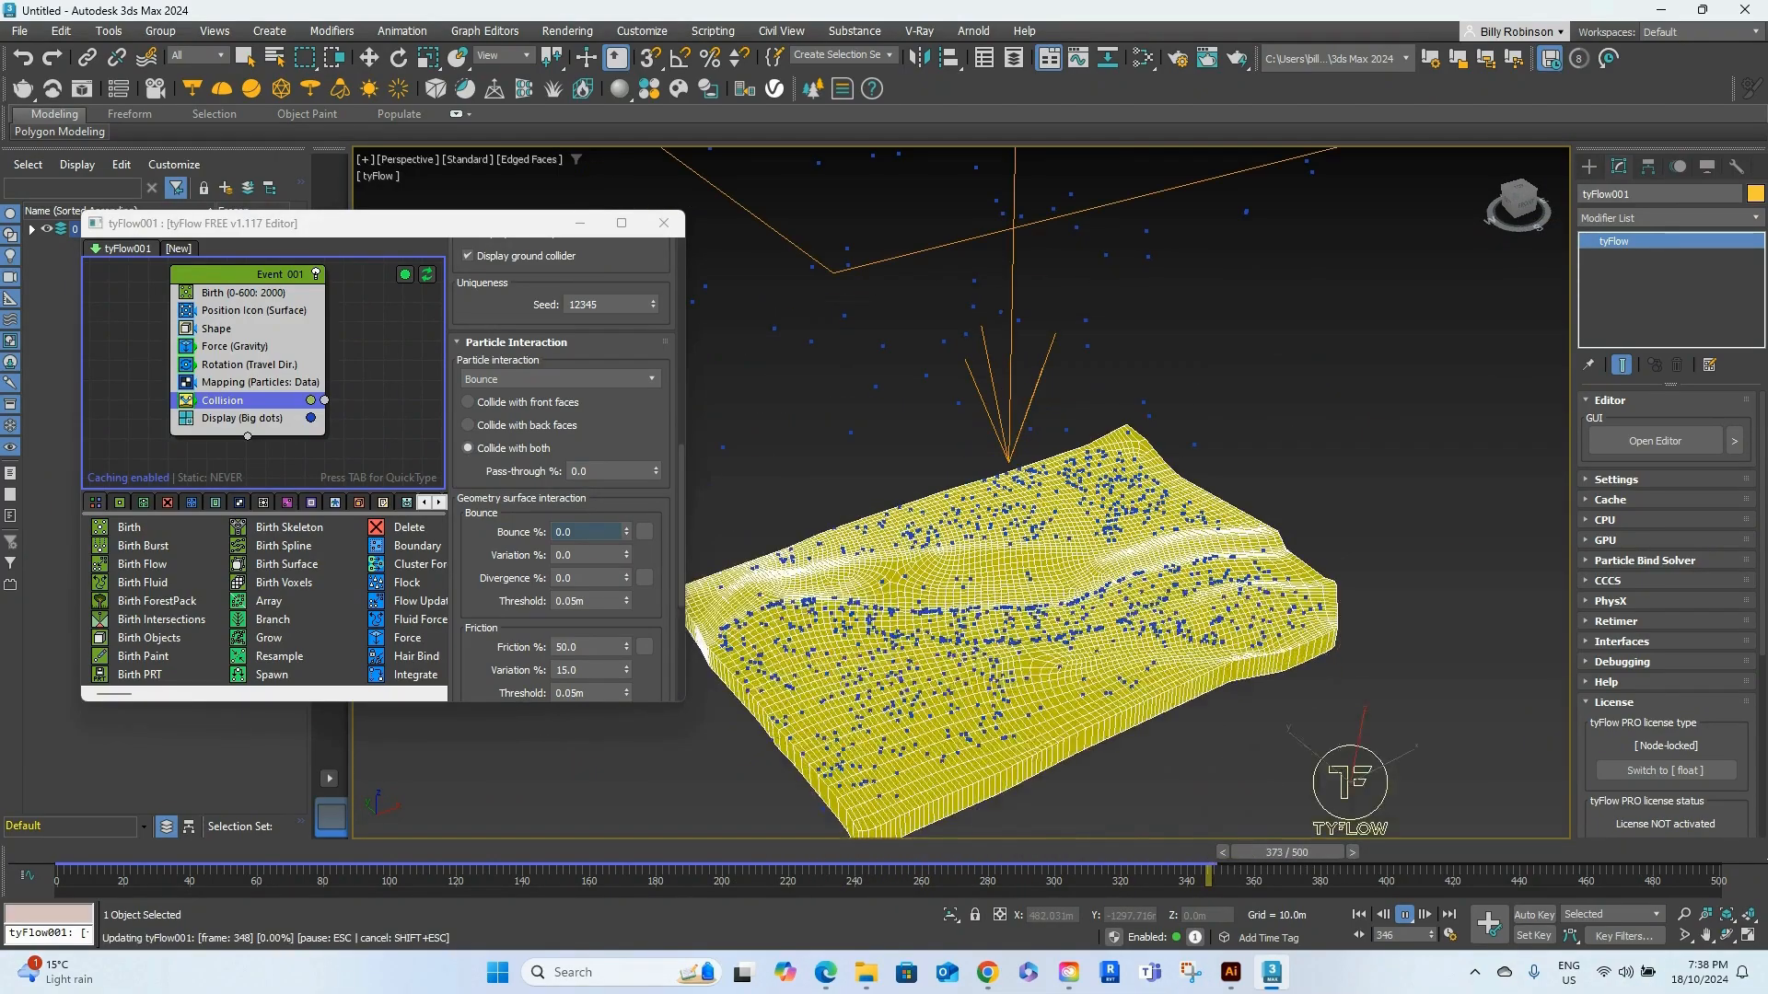